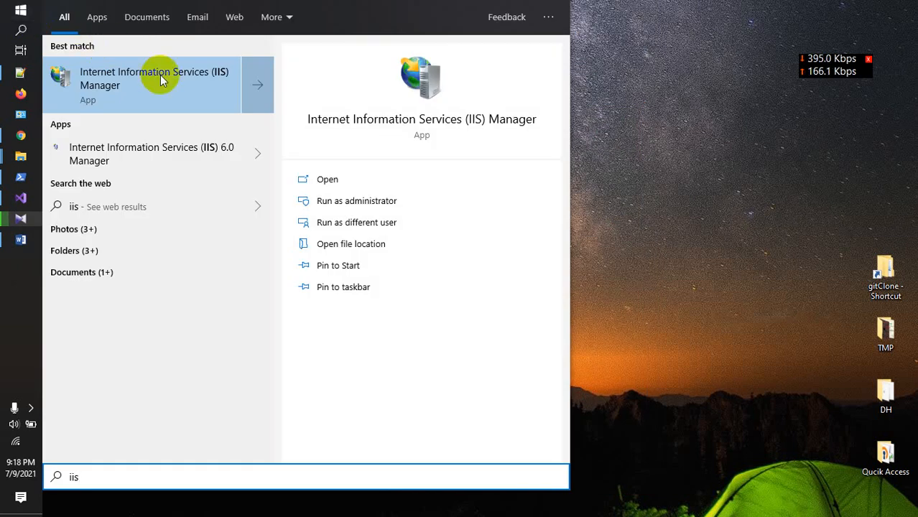
key(Print)
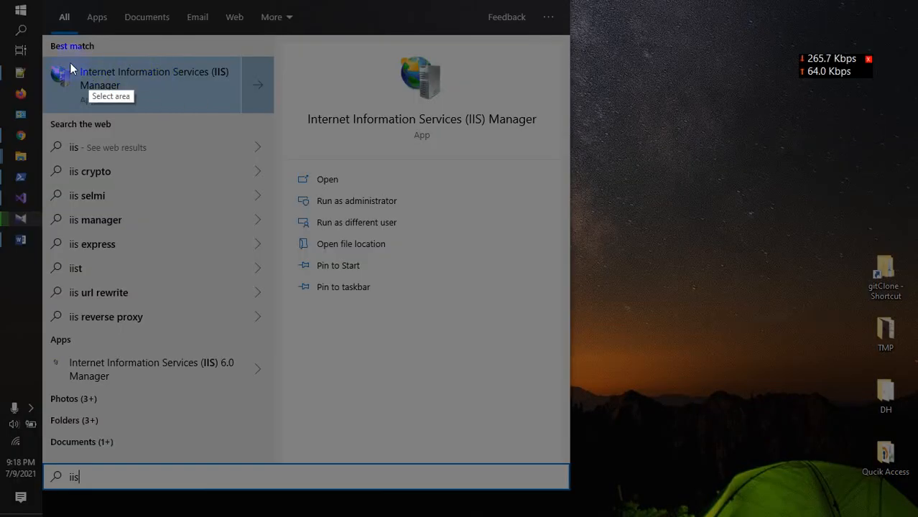
drag(36, 39, 281, 139)
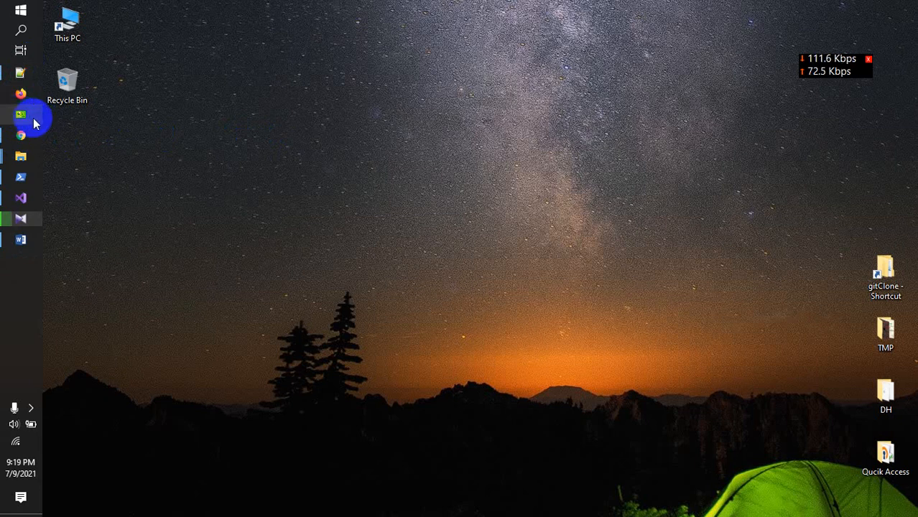
Open the dialog for turning Windows features on or off from Control Panel's Programs and Features, and maximize it.
click(21, 115)
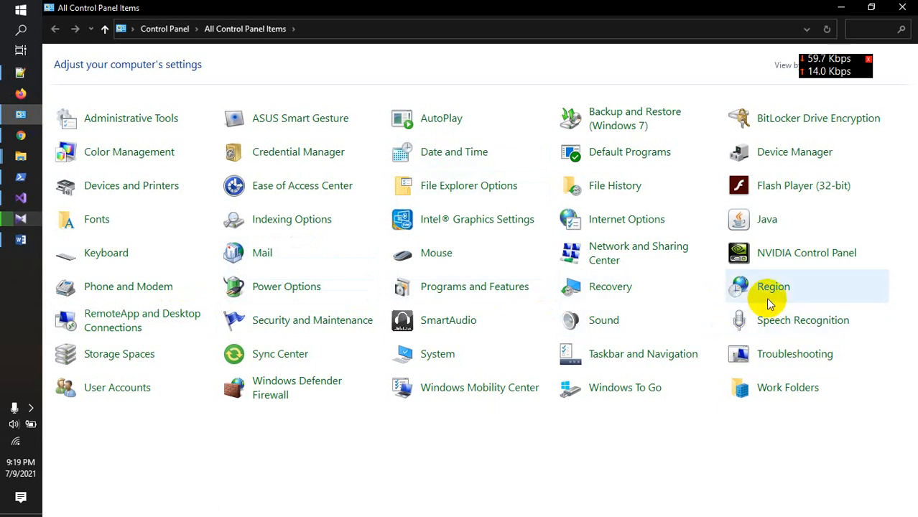
click(474, 287)
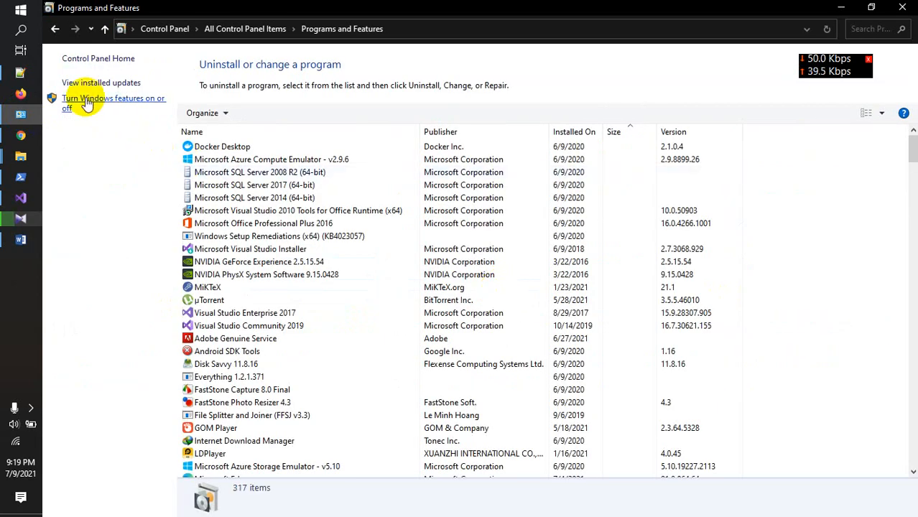
key(Print)
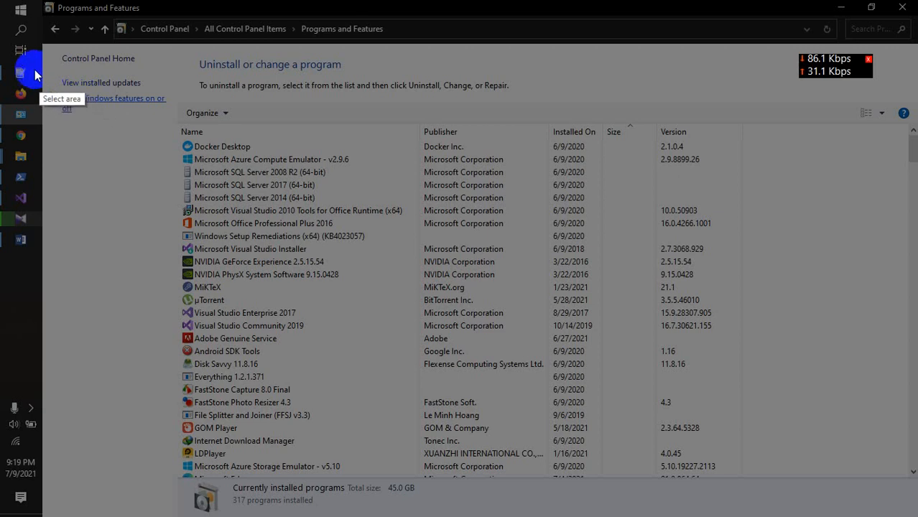
drag(34, 70, 177, 127)
click(134, 102)
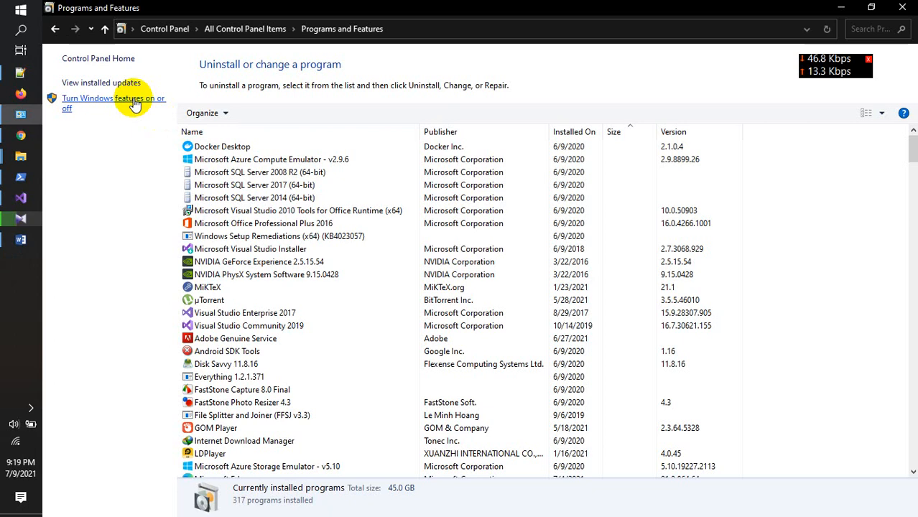
click(71, 107)
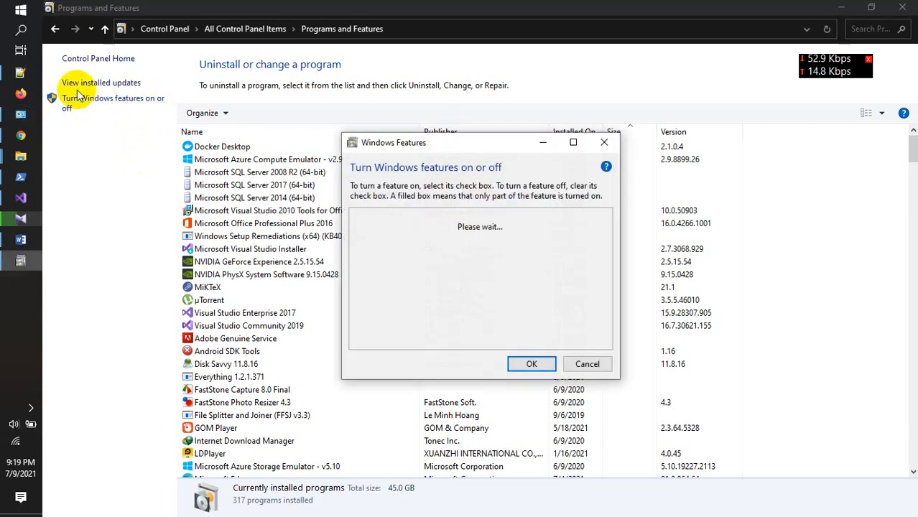
click(573, 143)
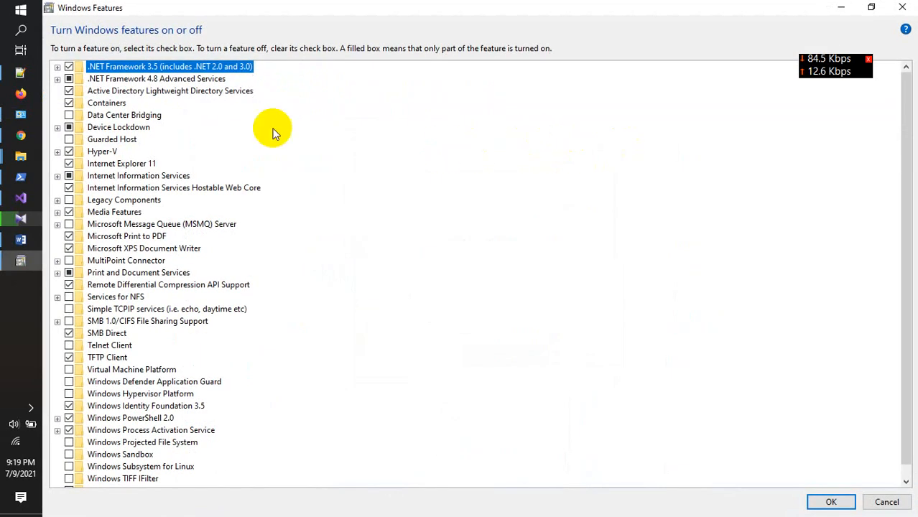
Expand .NET Framework 3.5 and .NET Framework 4.8 Advanced Services to check which of their features are enabled.
click(58, 67)
click(57, 103)
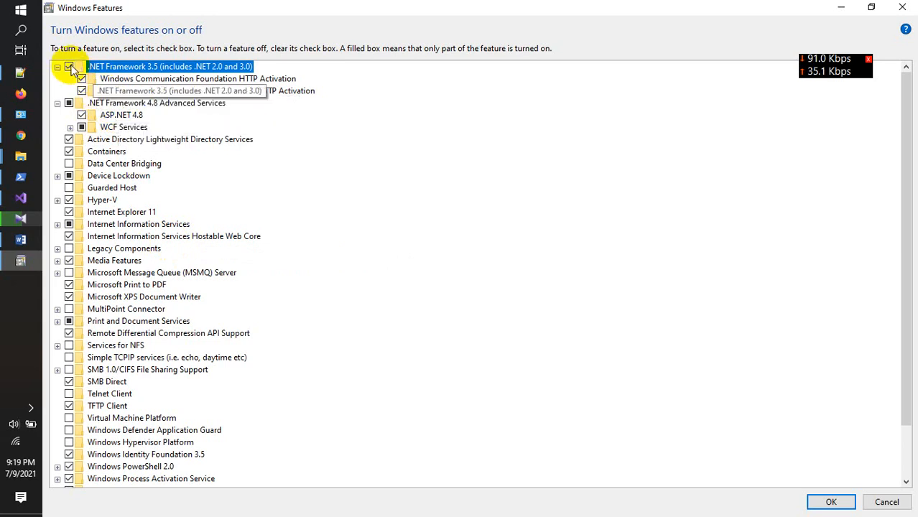
key(Print)
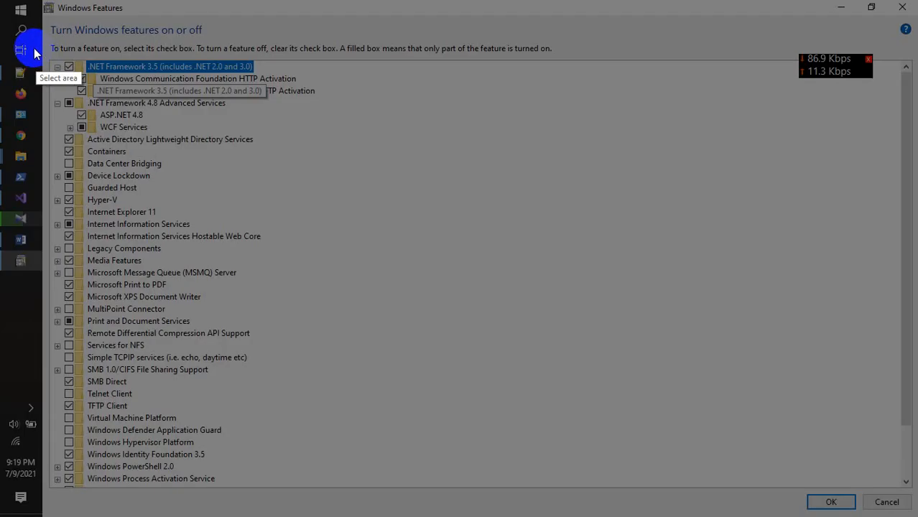
drag(43, 46, 322, 135)
Check the enabled Application Development Features under World Wide Web Services in Internet Information Services, then close Windows Features and Programs and Features.
scroll(341, 259, down, 1)
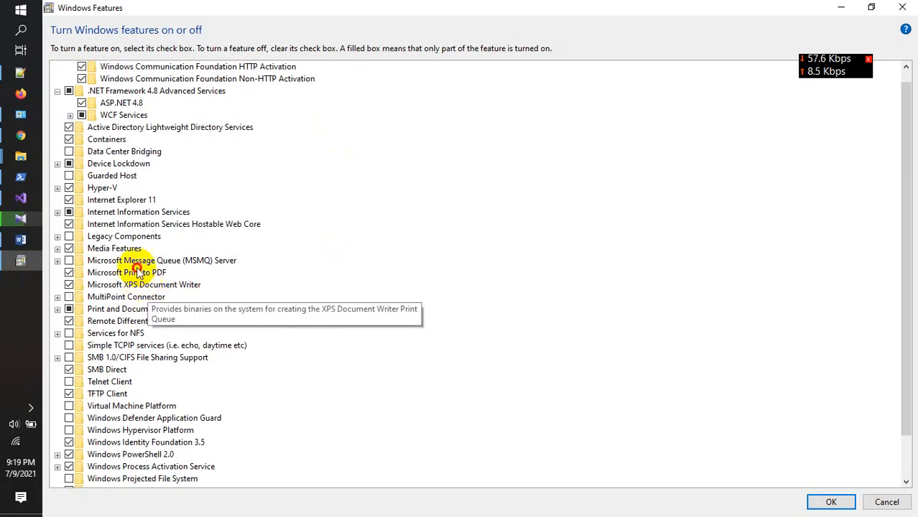
click(58, 213)
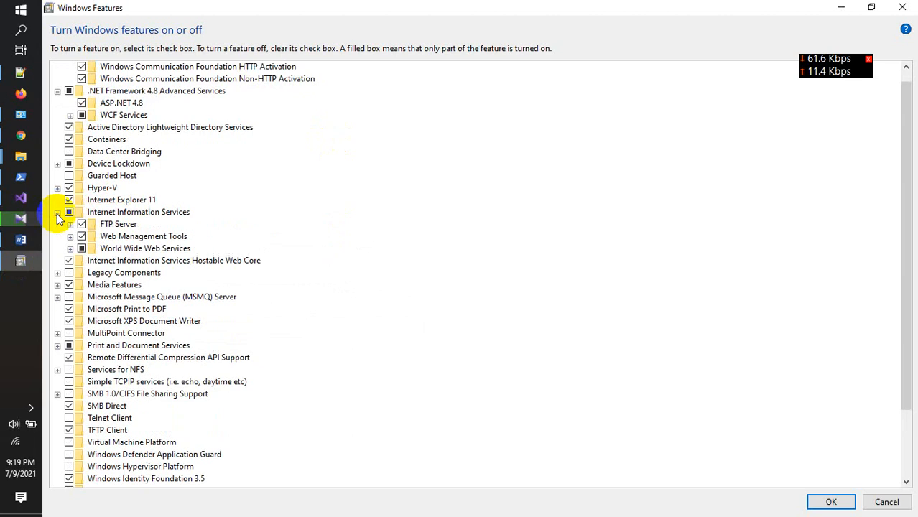
click(70, 249)
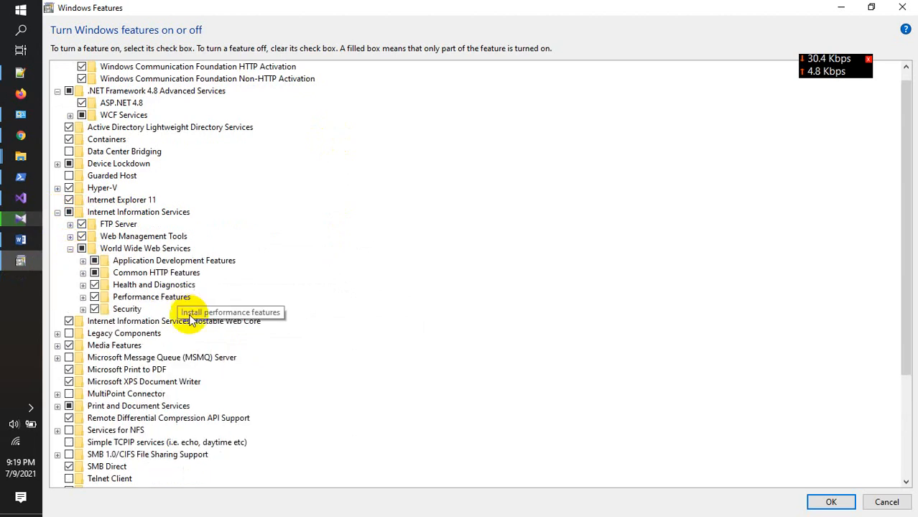
click(82, 261)
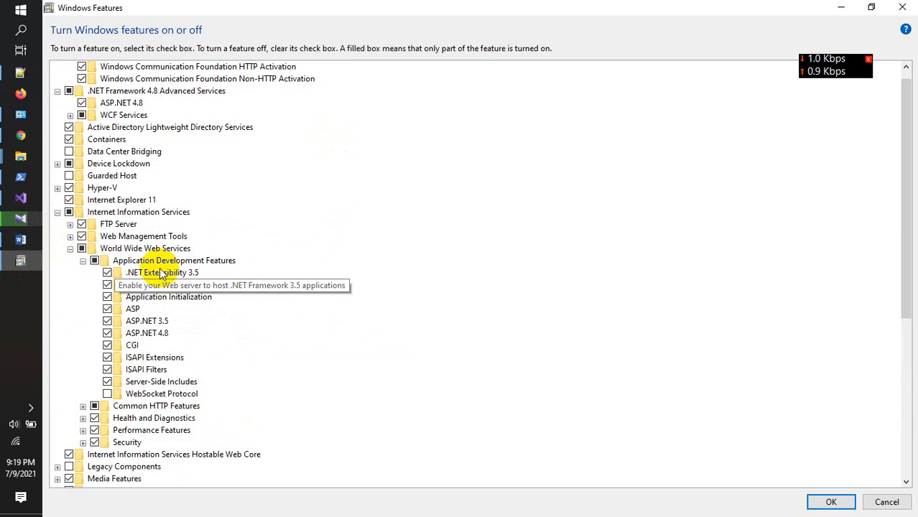
key(super+shift+s)
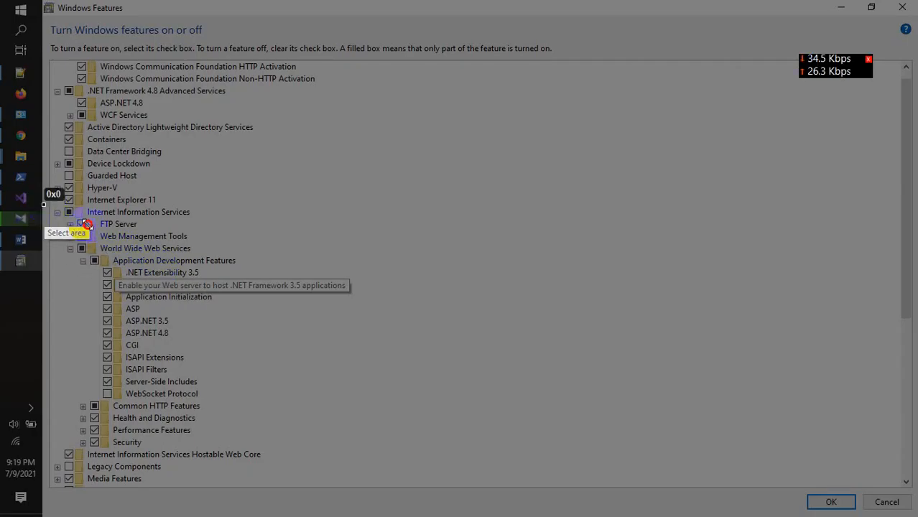
mouse_move(43, 205)
mouse_down()
mouse_move(242, 307)
mouse_move(376, 403)
mouse_move(415, 408)
mouse_up()
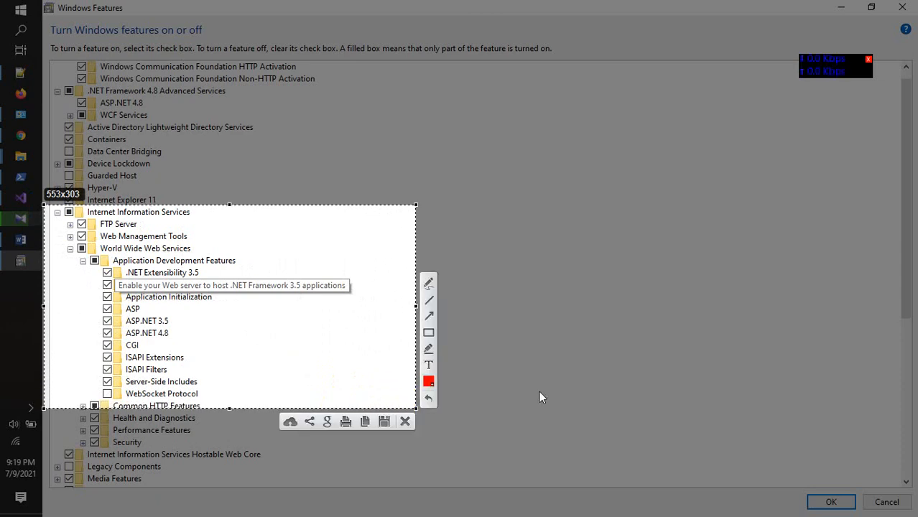
key(Escape)
click(901, 7)
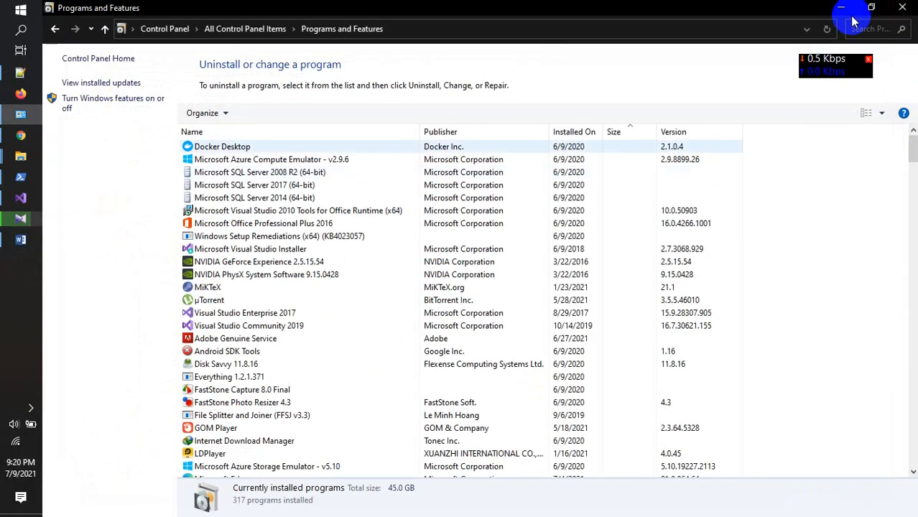
click(901, 7)
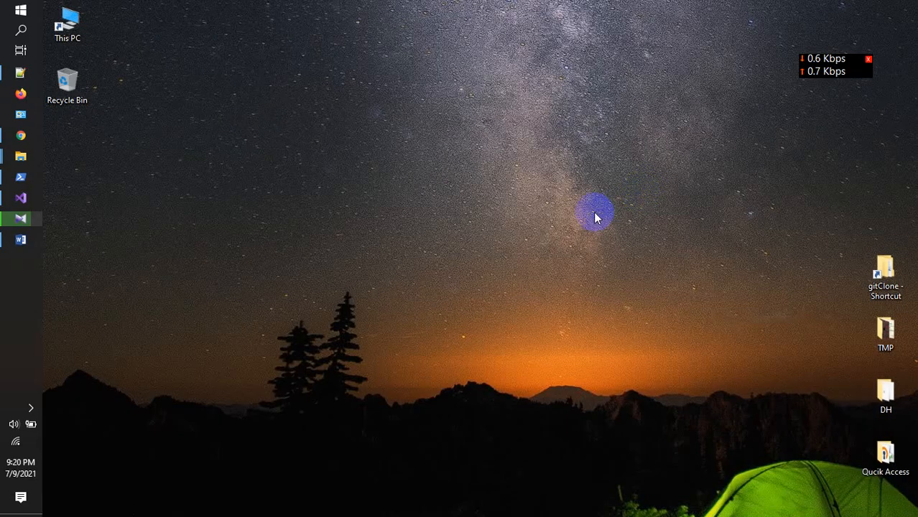
Search Windows for "iis", open Internet Information Services (IIS) Manager, and minimize it.
key(super)
text(iis)
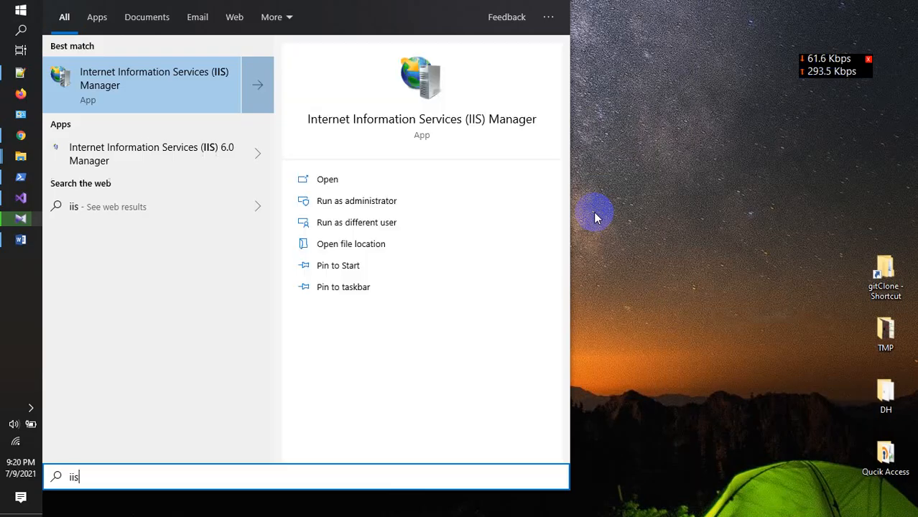
click(201, 88)
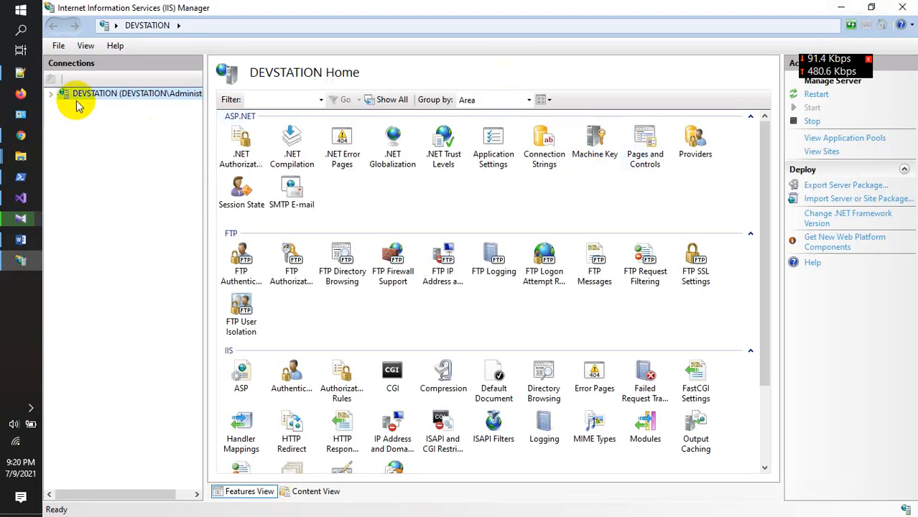
click(846, 8)
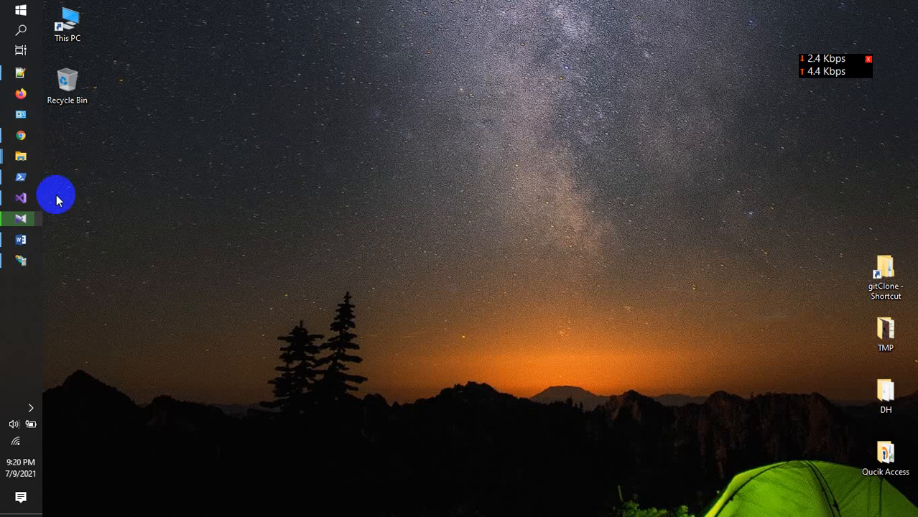
Switch to Visual Studio and close the UserManagement publish page and the Web Publish Activity pane.
click(23, 199)
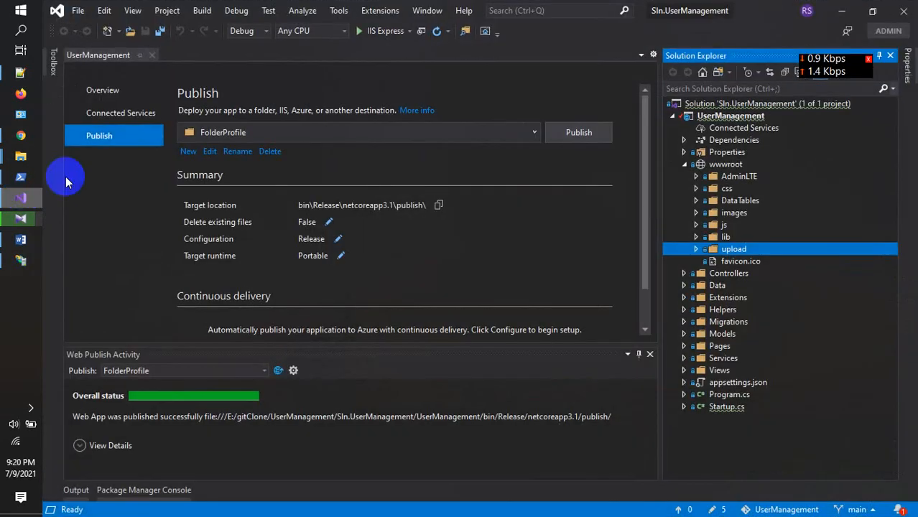
click(151, 56)
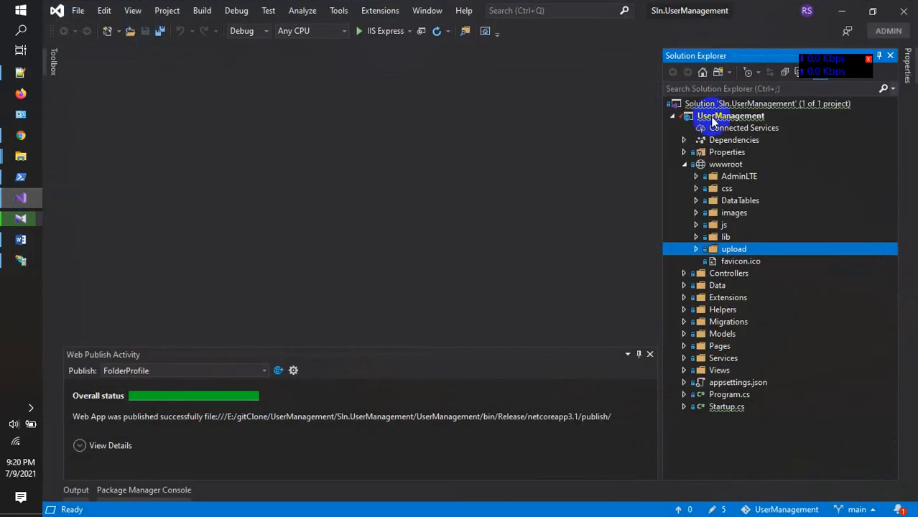
click(649, 354)
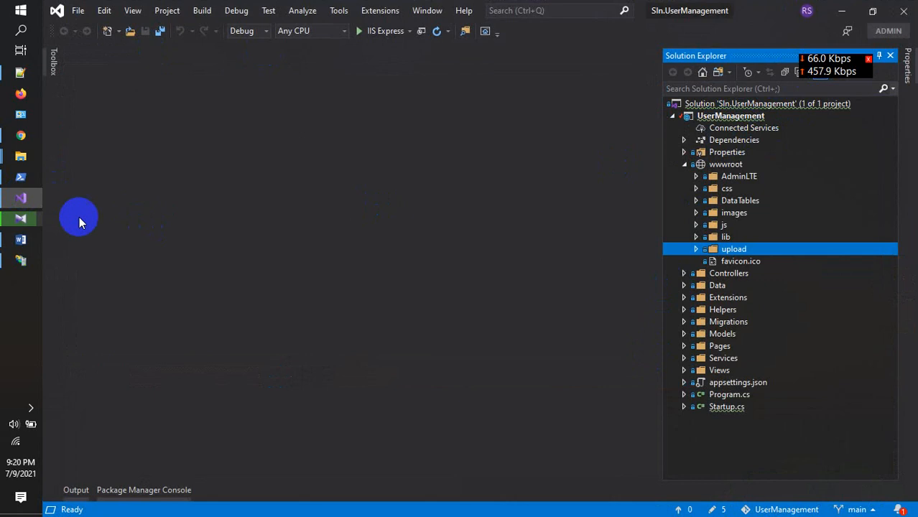
Collapse all folders in Solution Explorer, leaving only the UserManagement project's top level expanded.
click(673, 116)
click(673, 116)
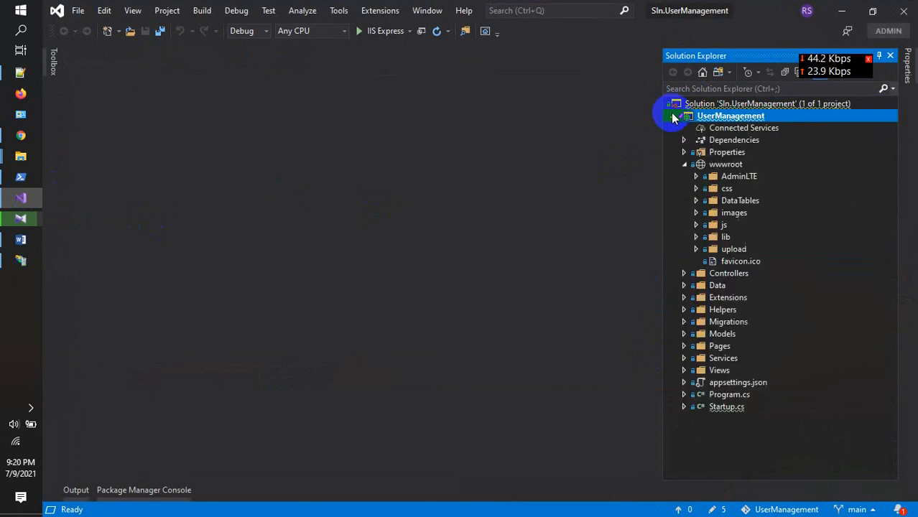
drag(827, 67, 805, 39)
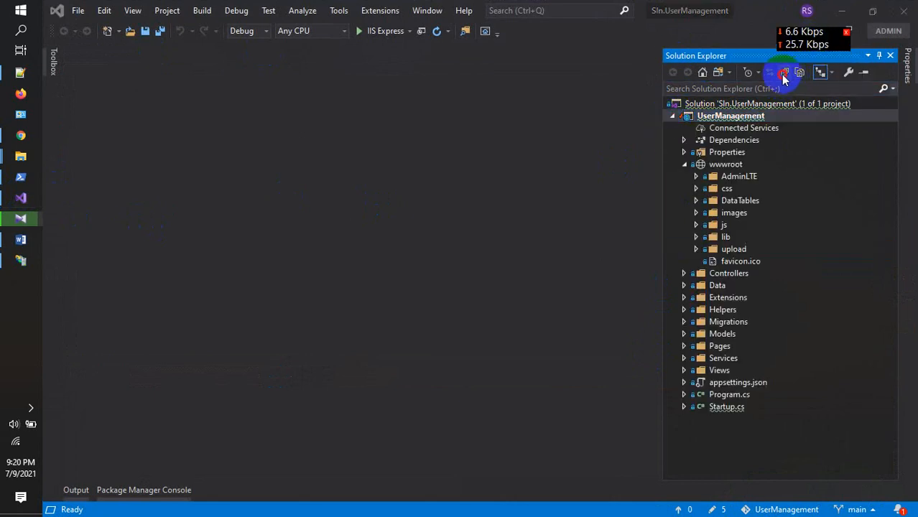
click(784, 74)
click(673, 116)
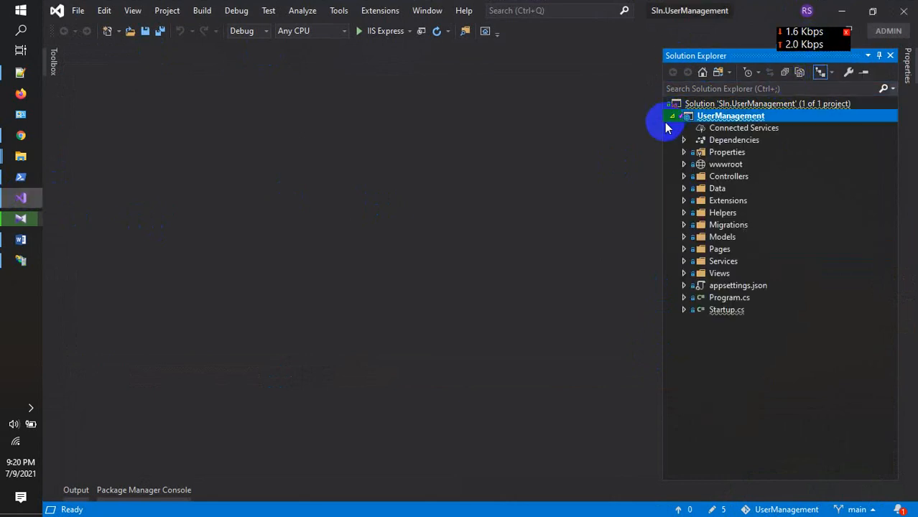
Switch to the Word deployment notes, append ": Done" to the "Setup ISS" step and add a colon after "Publish .Net Core Application".
click(21, 240)
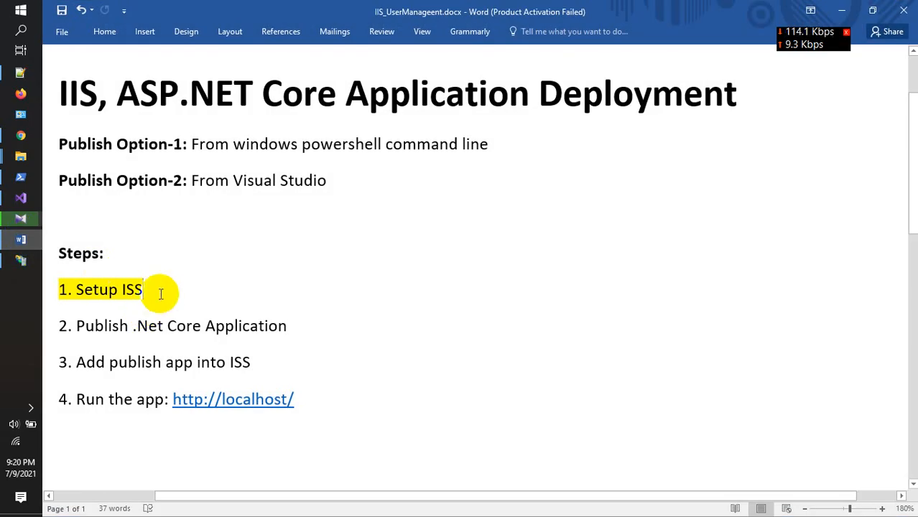
text(: Done)
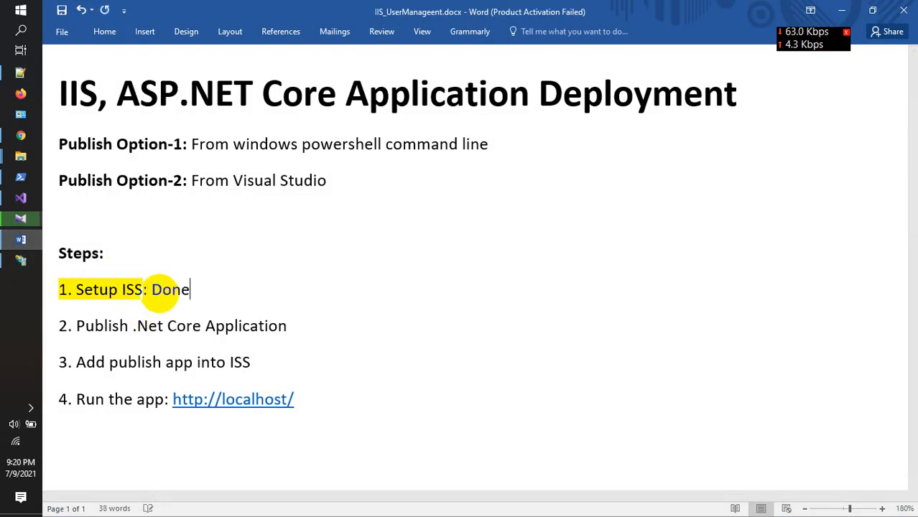
text(:)
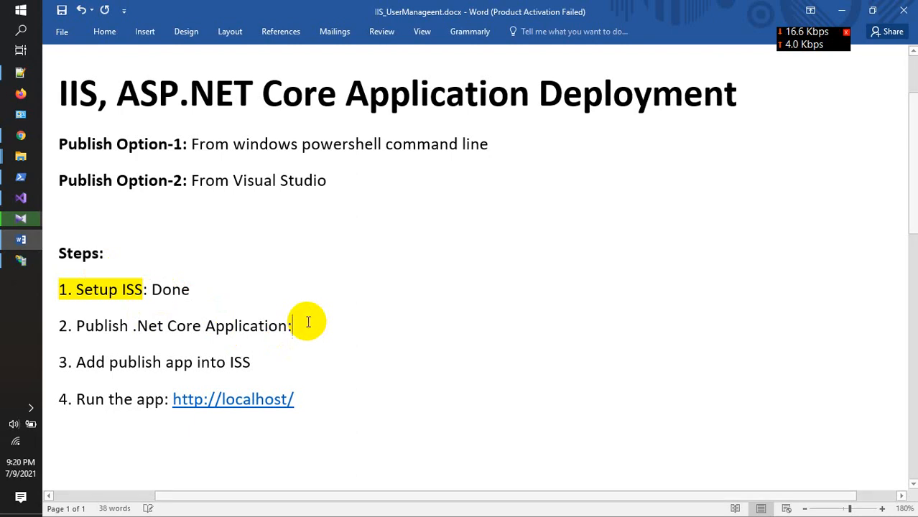
Highlight the line "2. Publish .Net Core Application:" in yellow and minimize the document.
drag(60, 329, 303, 325)
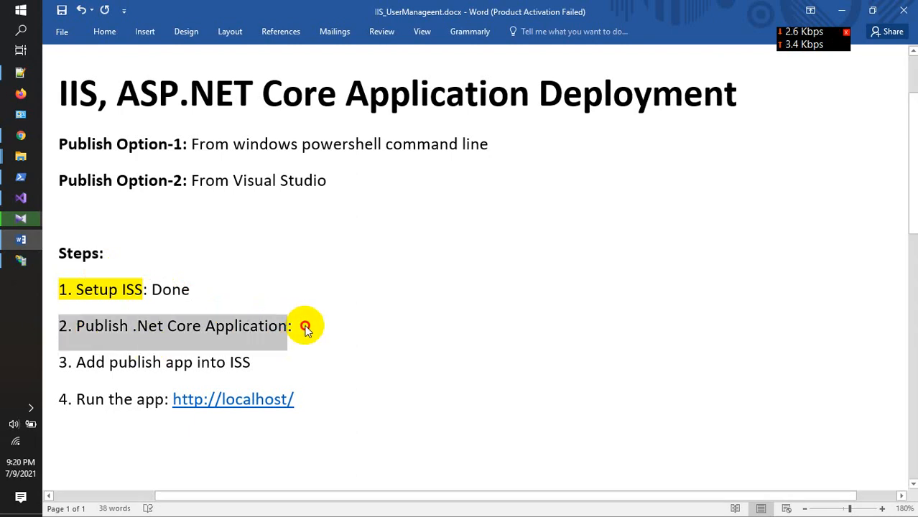
click(359, 302)
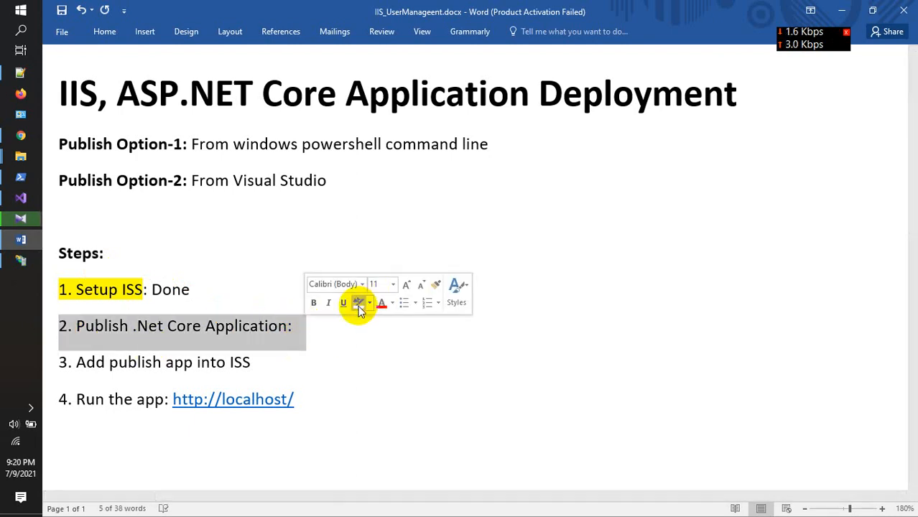
click(842, 10)
click(750, 119)
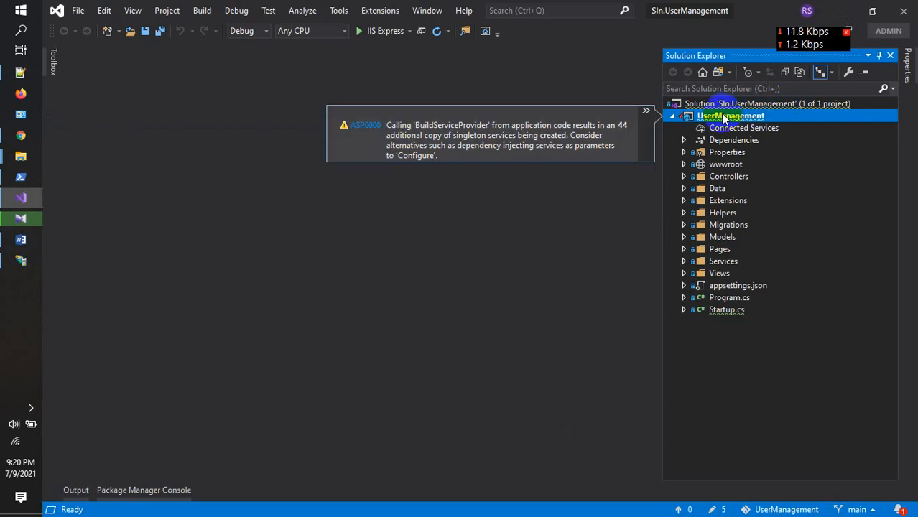
right_click(720, 113)
click(524, 225)
Switch to the already open PowerShell window, clear its console with cls and close the window.
mouse_move(20, 243)
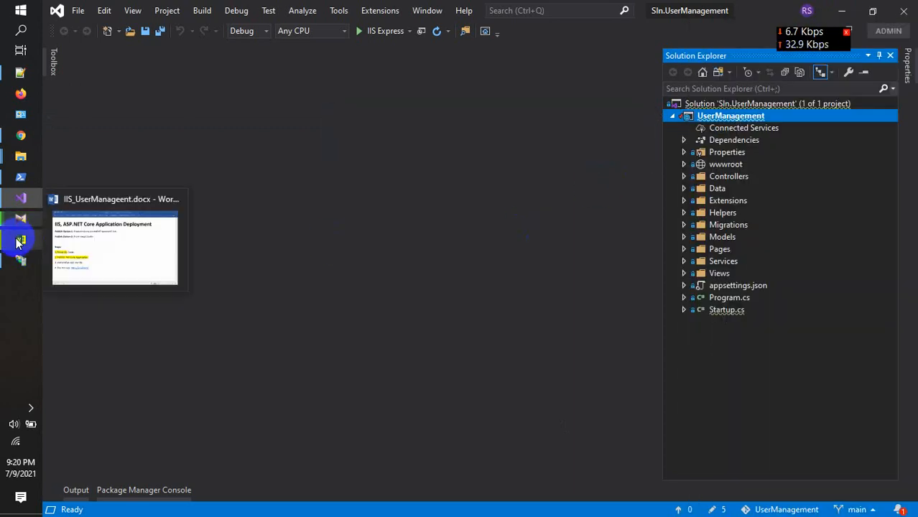
click(20, 177)
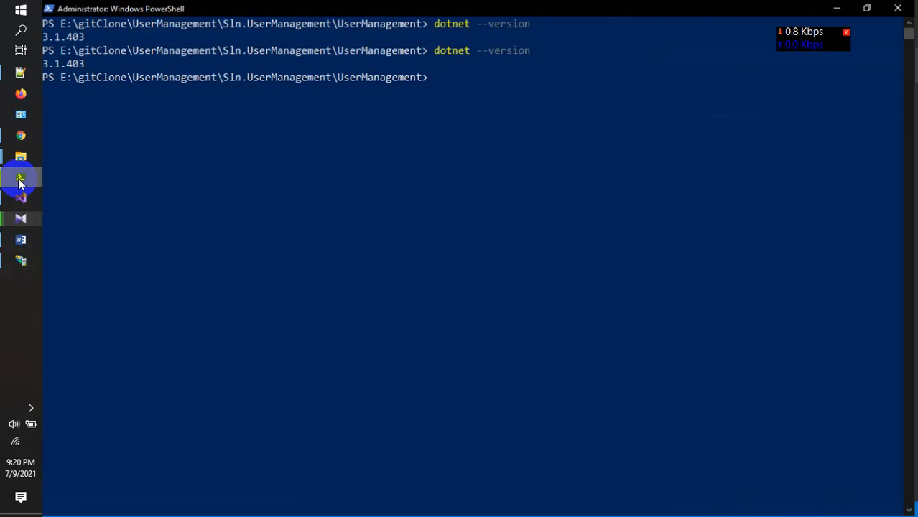
text(cls)
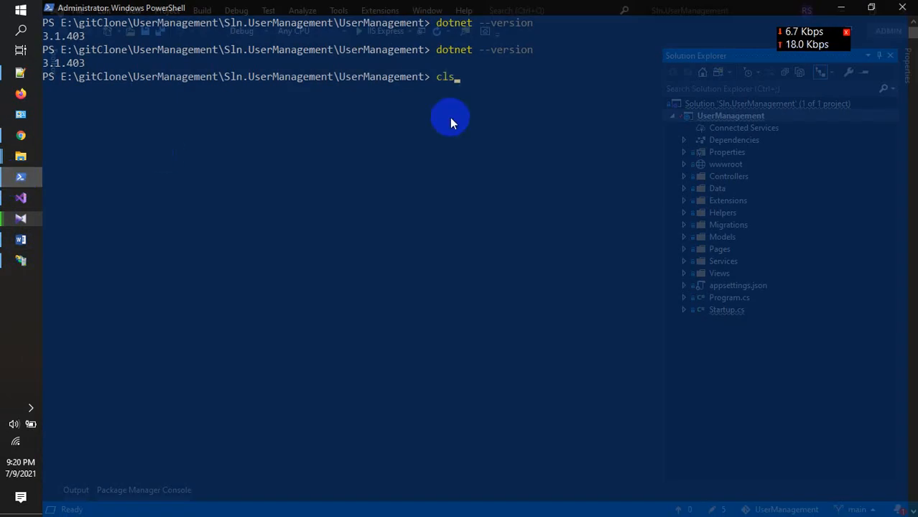
key(Return)
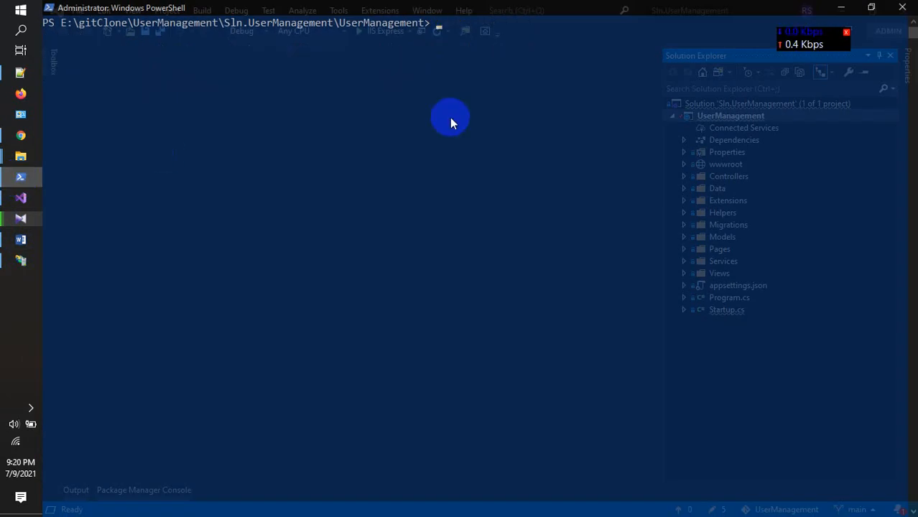
click(903, 10)
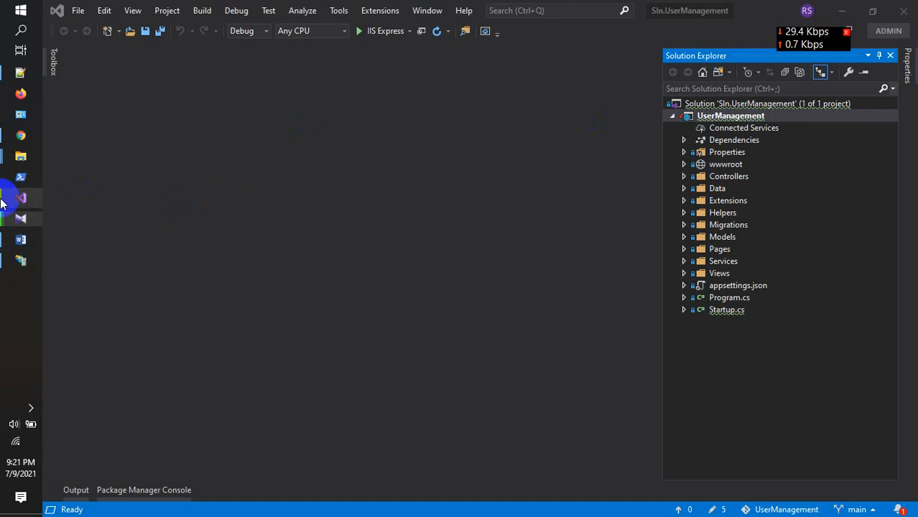
Switch to the Word deployment notes and highlight "From windows powershell command line" beside Publish Option-1 in yellow.
click(21, 242)
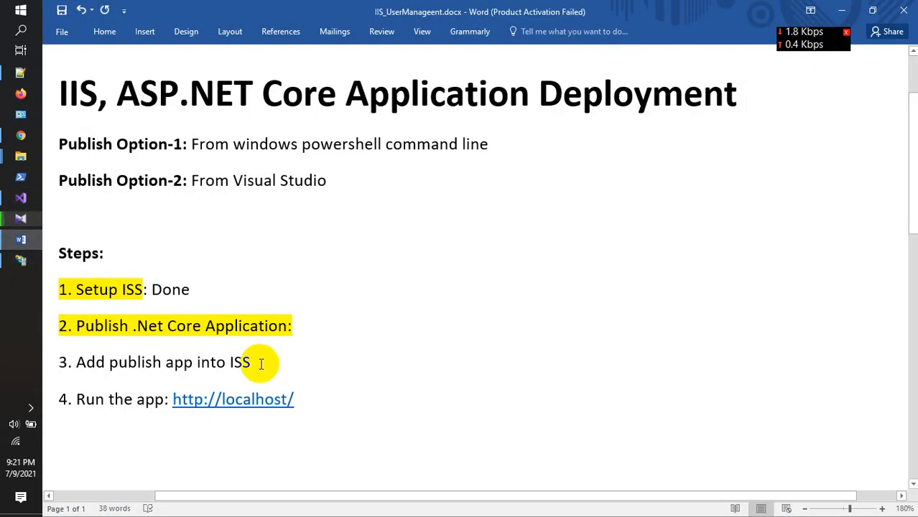
scroll(265, 367, down, 3)
scroll(266, 368, up, 4)
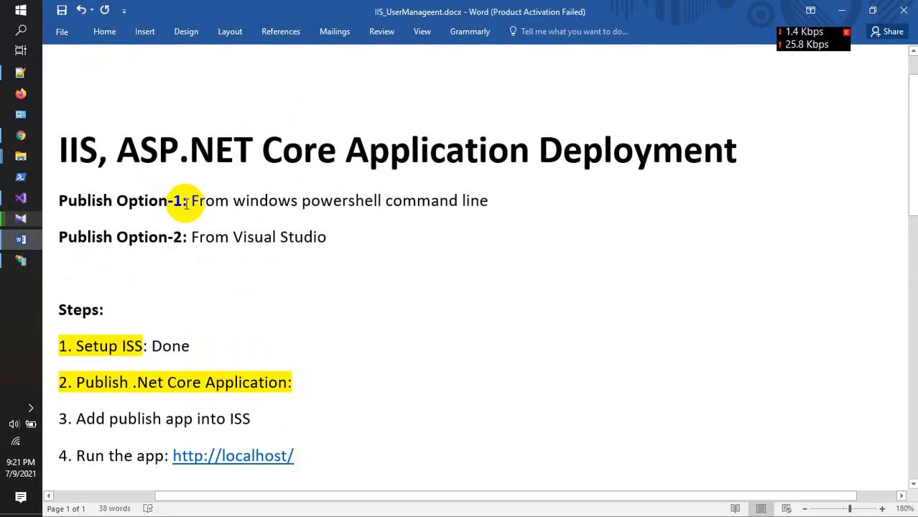
drag(191, 200, 488, 199)
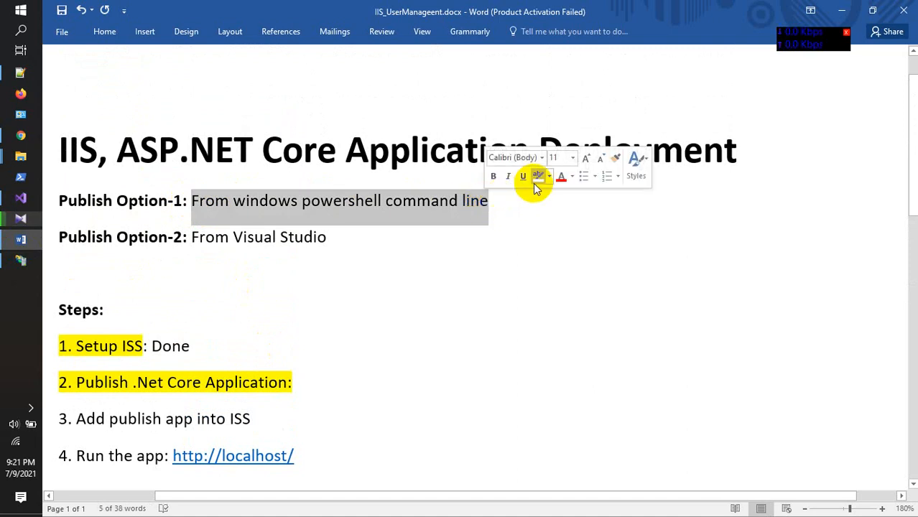
click(536, 178)
key(Right)
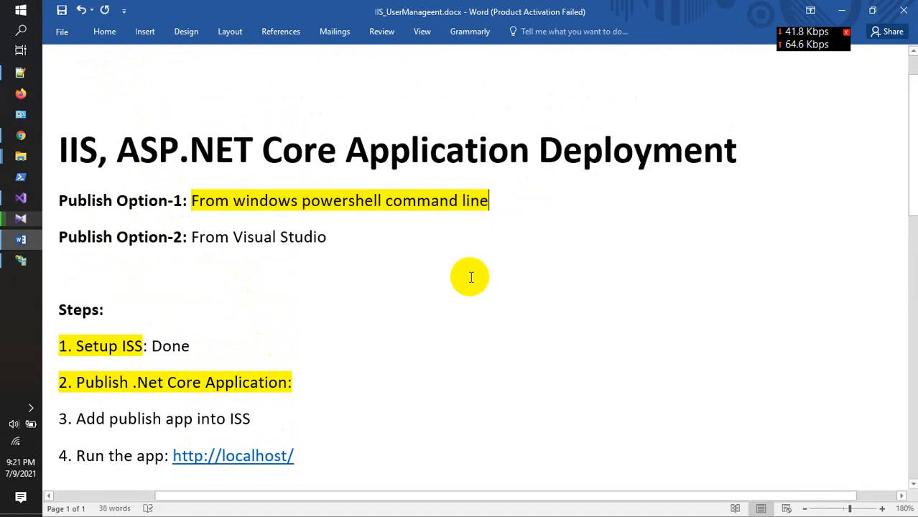
Open a new PowerShell window and check the IIS\UserManagement folder on Apps Zone in File Explorer, then minimize that folder.
click(20, 179)
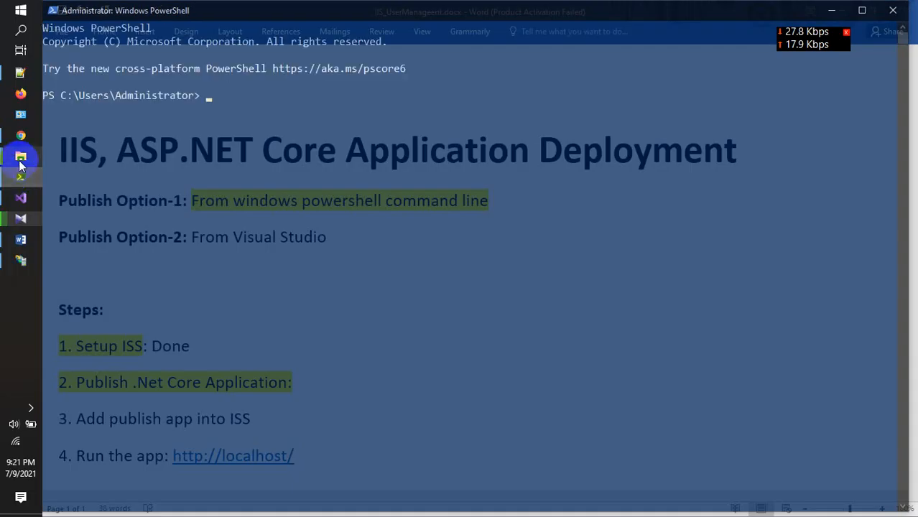
click(21, 198)
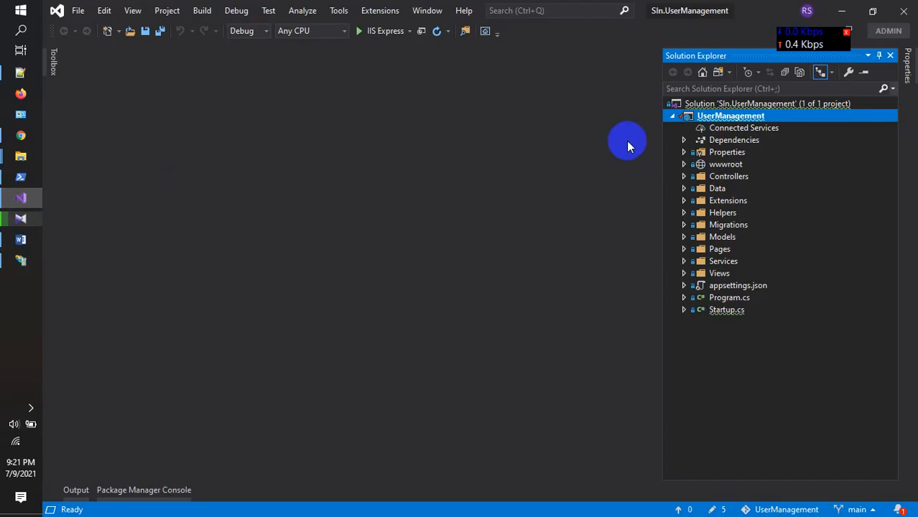
right_click(680, 117)
click(789, 487)
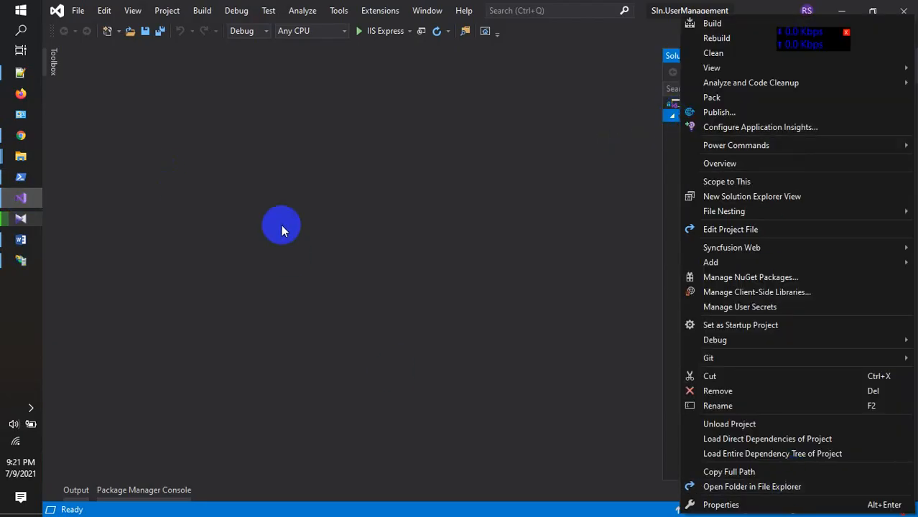
mouse_move(22, 162)
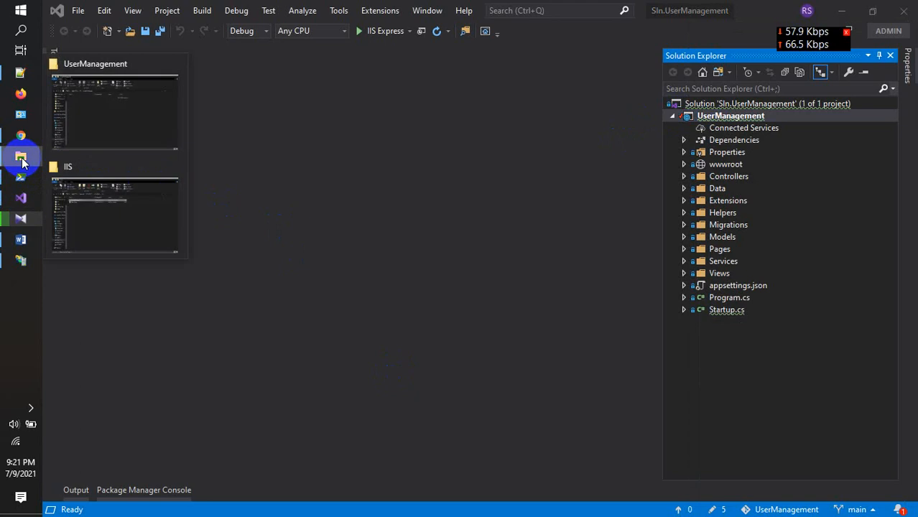
click(100, 118)
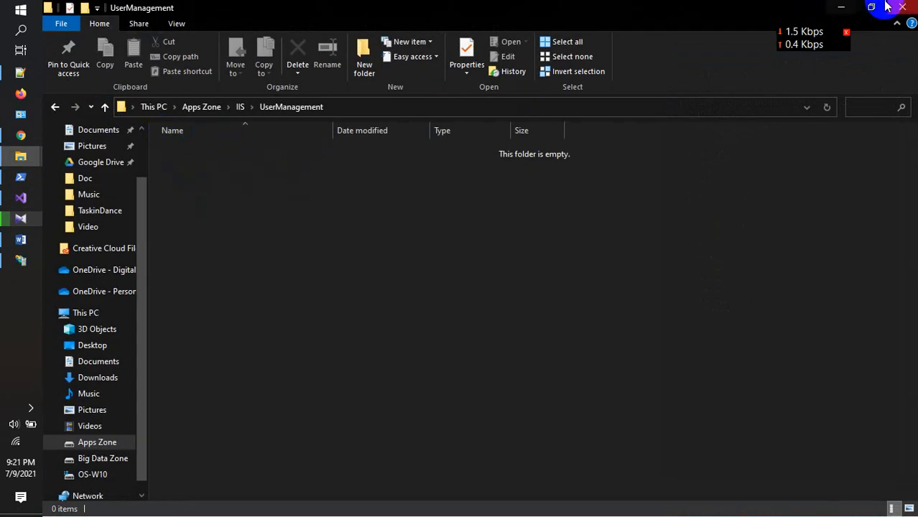
click(841, 7)
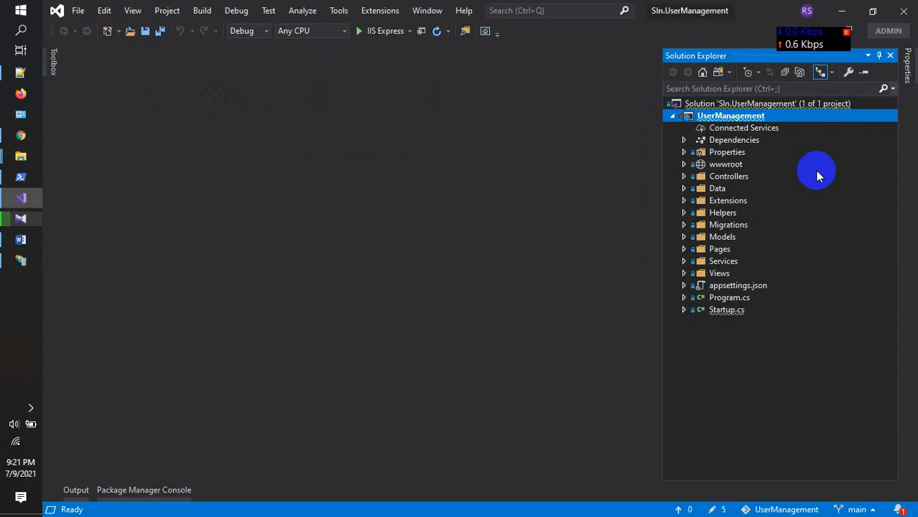
Open the UserManagement project's folder in File Explorer from Visual Studio, copy its full path and minimize the folder window.
right_click(706, 123)
click(764, 489)
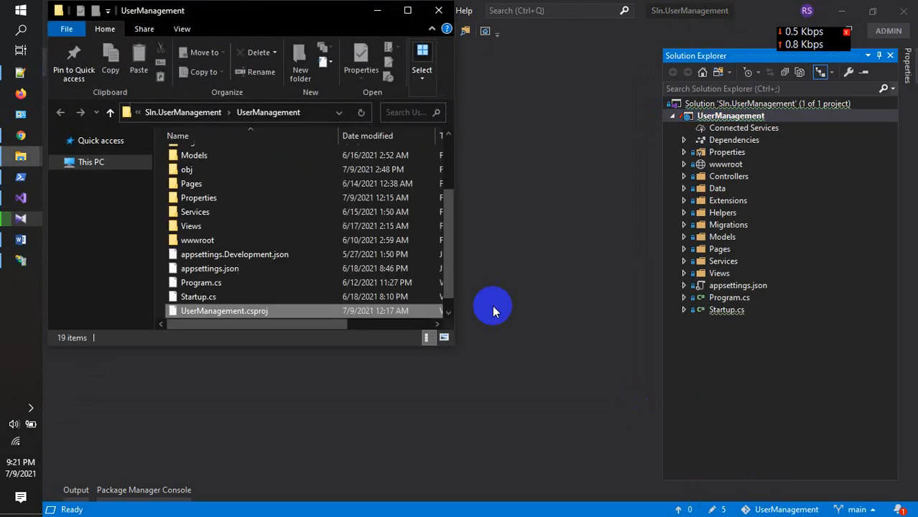
click(407, 11)
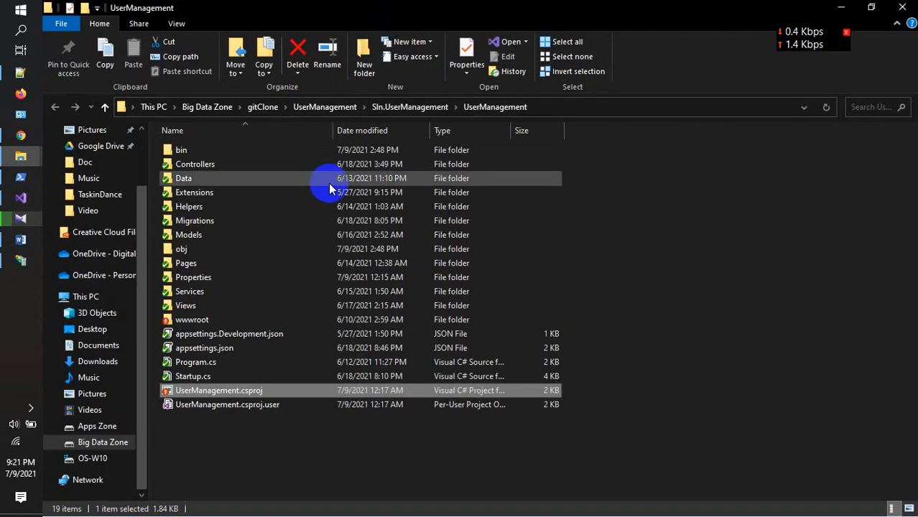
click(573, 109)
key(ctrl+c)
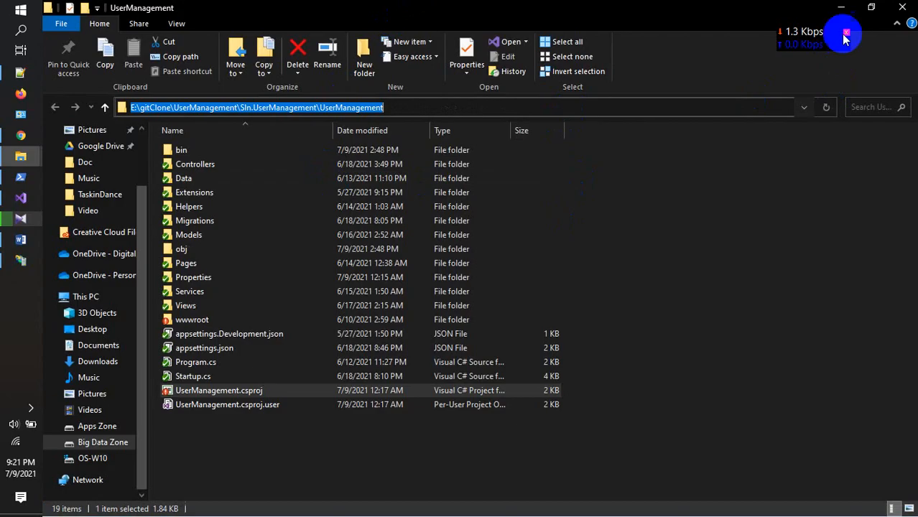
click(841, 8)
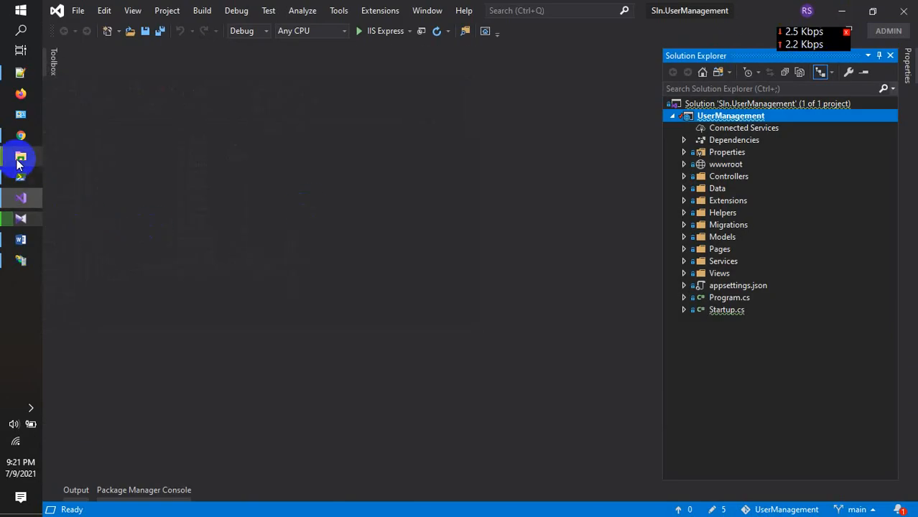
Review the IIS\UserManagement folder in File Explorer and the publish commands in Note_IIS.txt in Notepad++.
mouse_move(20, 156)
click(96, 164)
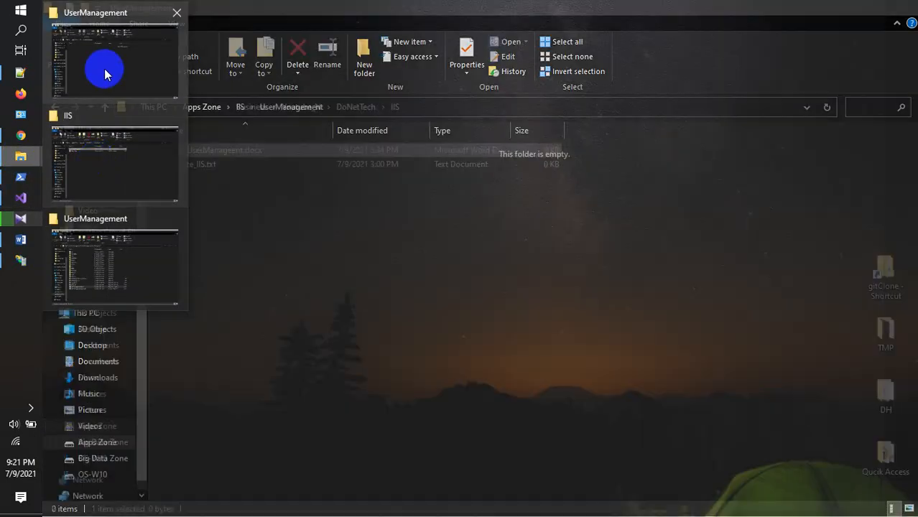
click(104, 69)
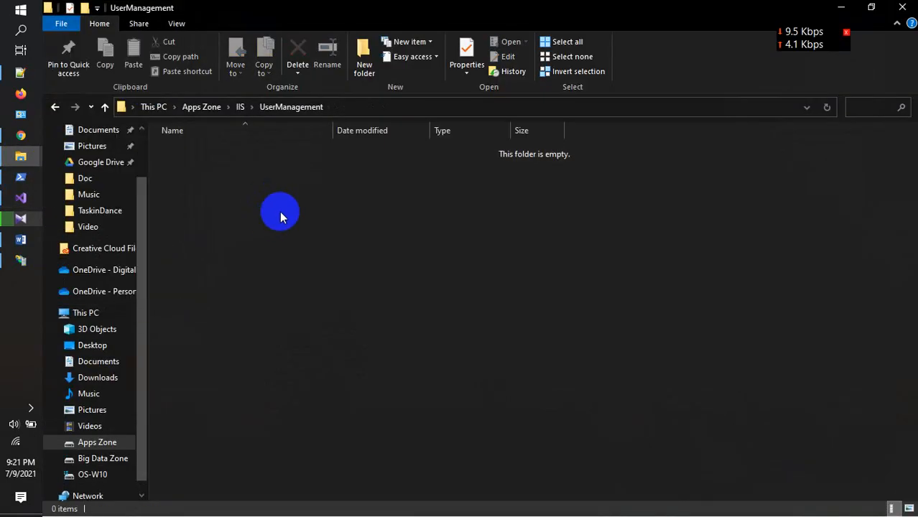
click(343, 113)
key(Escape)
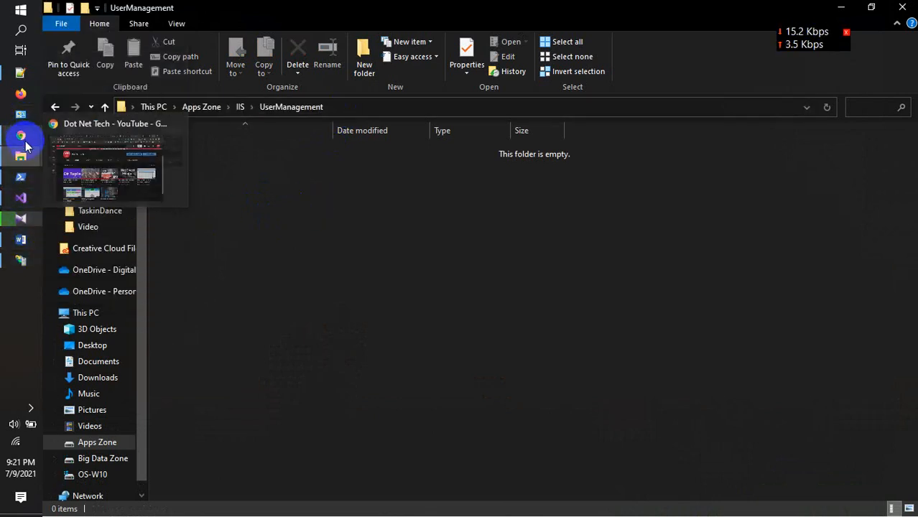
click(20, 71)
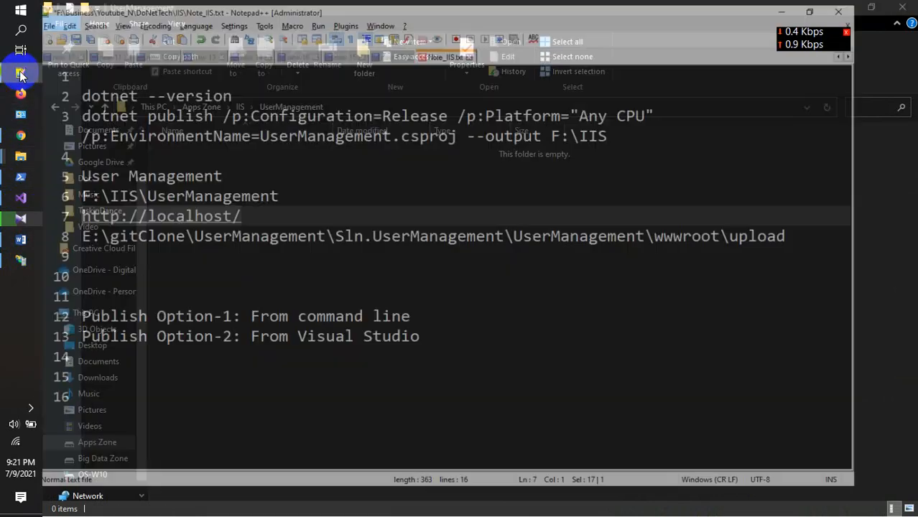
click(132, 275)
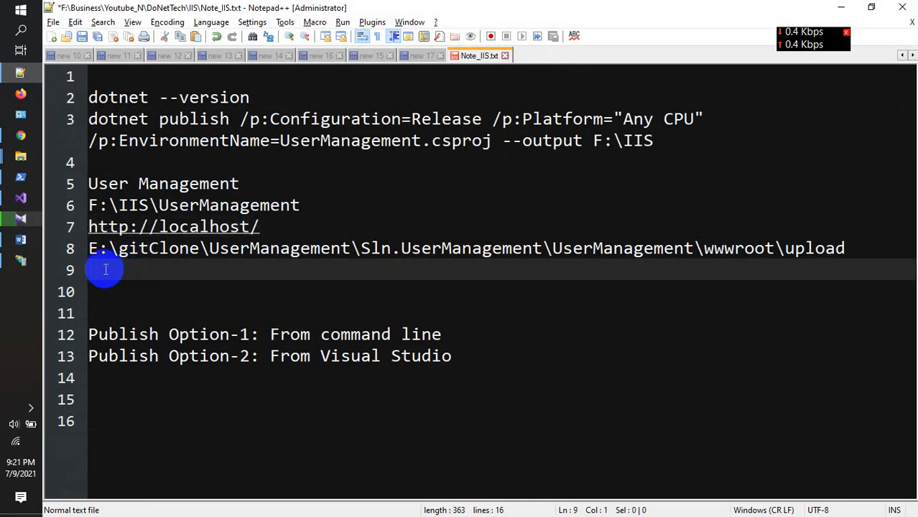
Show PowerShell over the desktop, change its directory to E:\gitClone\UserManagement\Sln.UserManagement\UserManagement using the copied path, and clear the console.
click(21, 184)
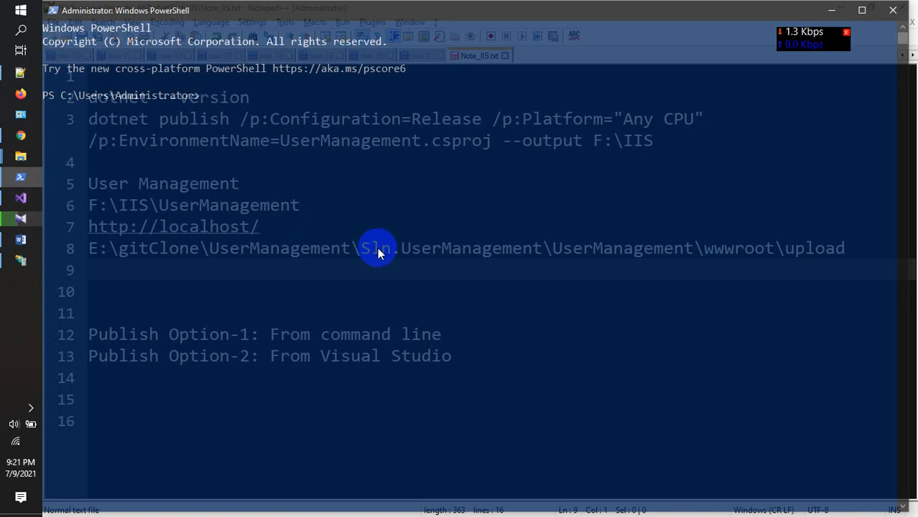
key(super+d)
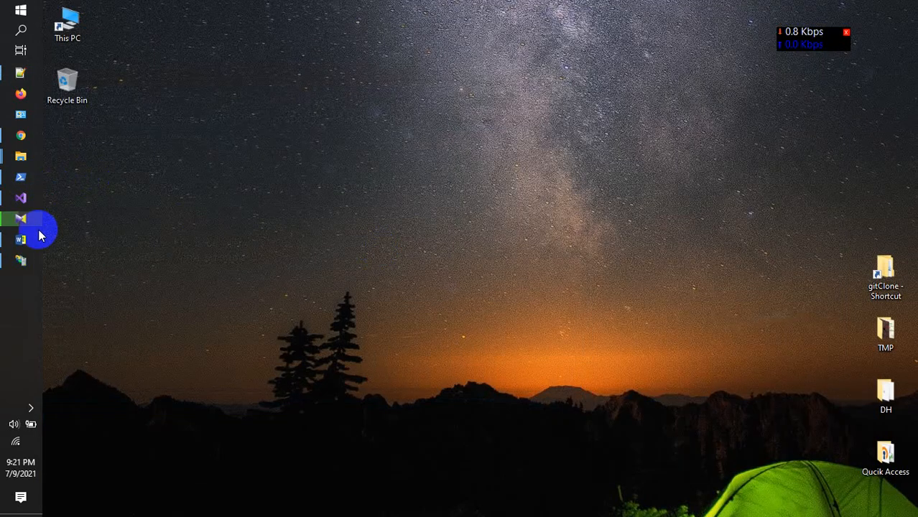
click(21, 178)
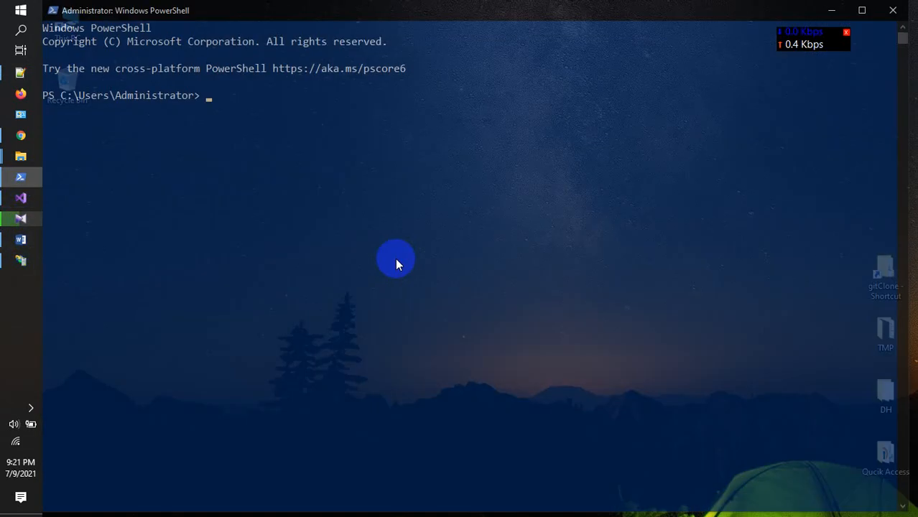
text(cls)
key(Return)
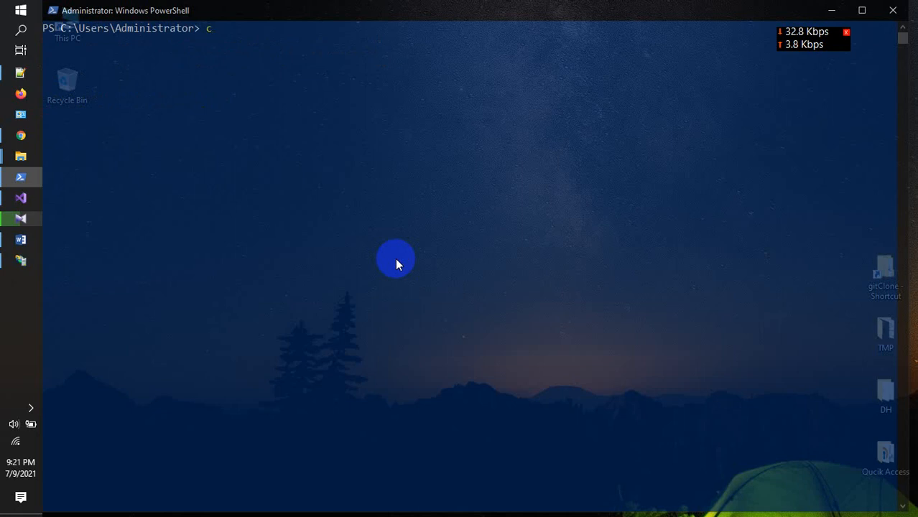
text(cd)
key(ctrl+v)
key(Return)
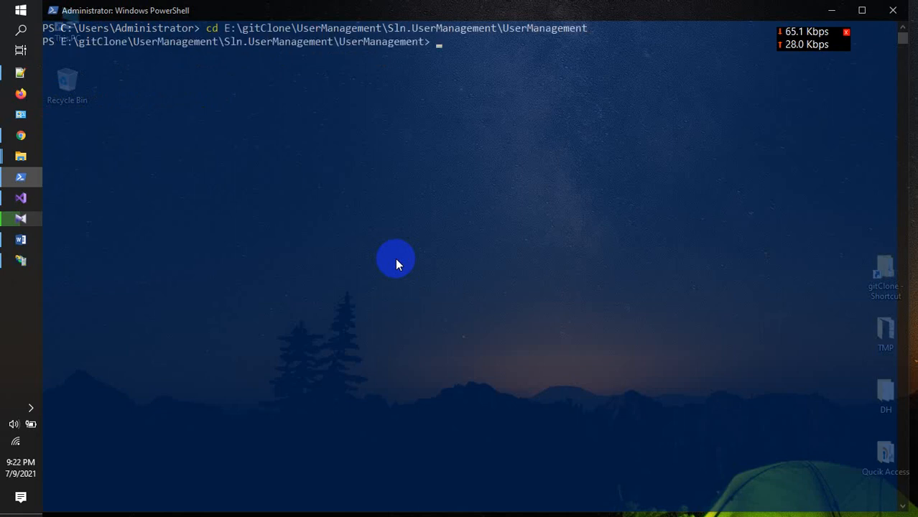
text(cls)
key(Return)
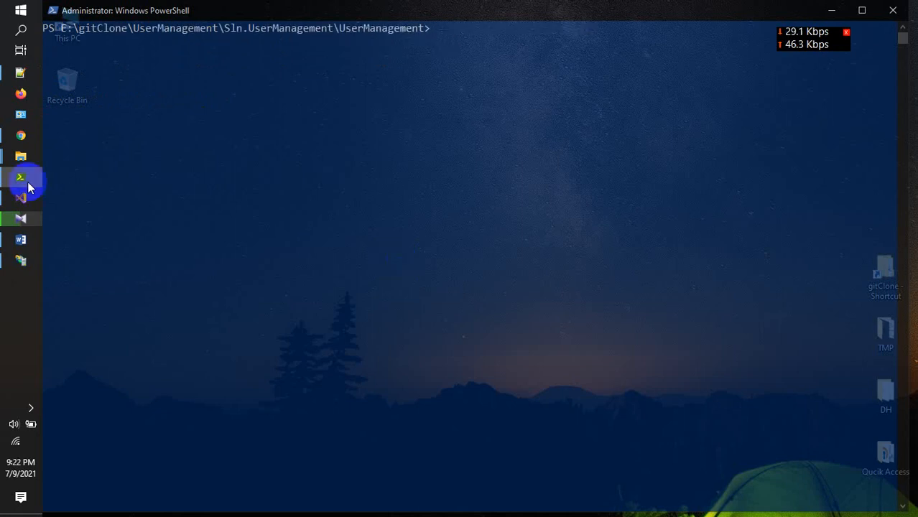
Copy "dotnet --version" from Note_IIS.txt in Notepad++, run it in PowerShell and select the version output.
click(21, 74)
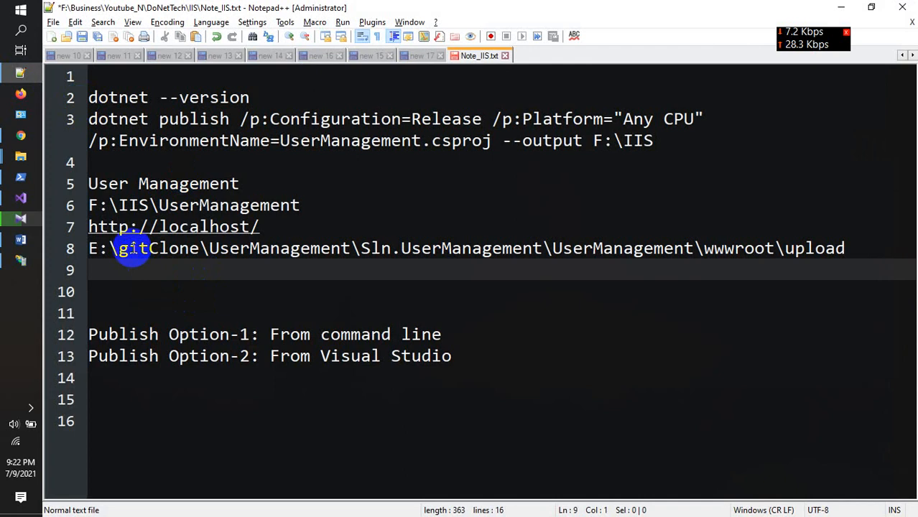
click(93, 100)
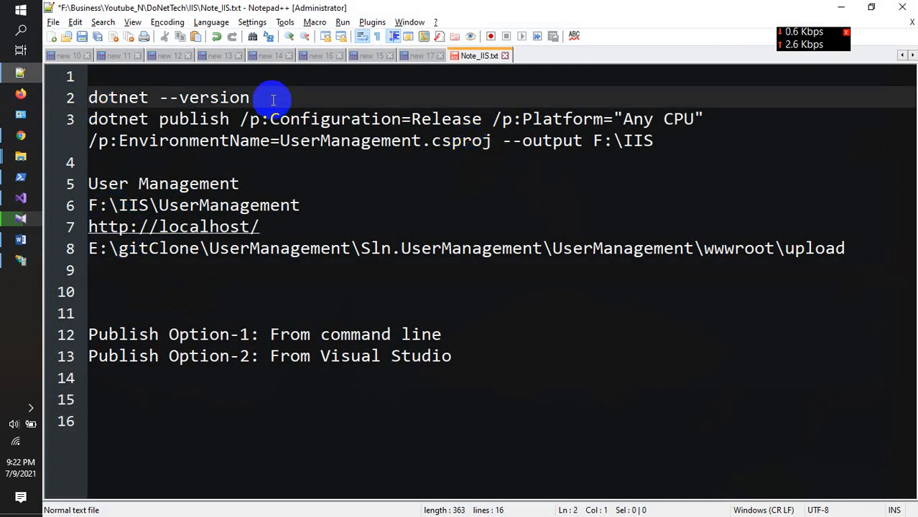
shift+click(271, 104)
click(22, 177)
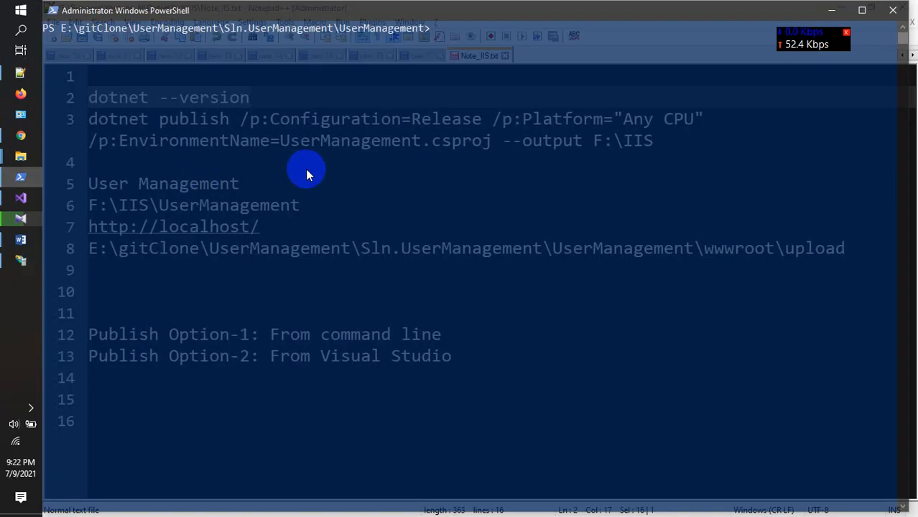
key(Return)
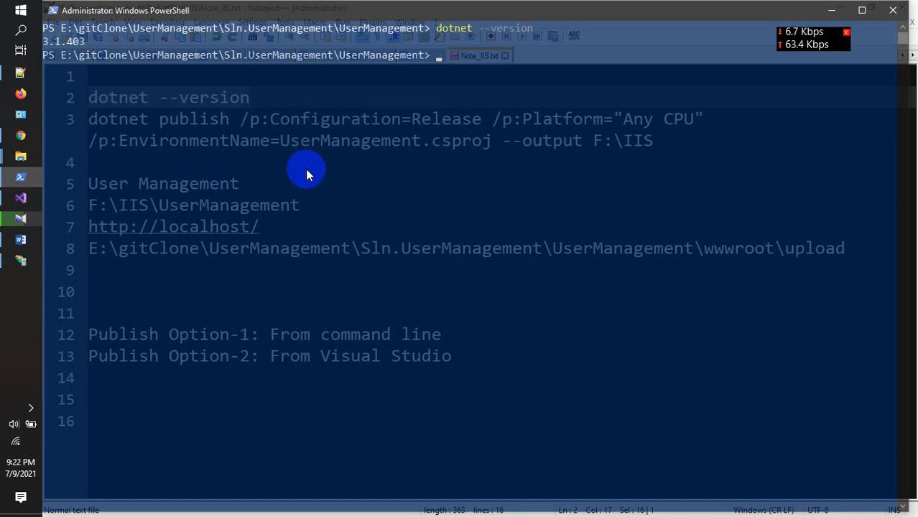
drag(102, 39, 42, 41)
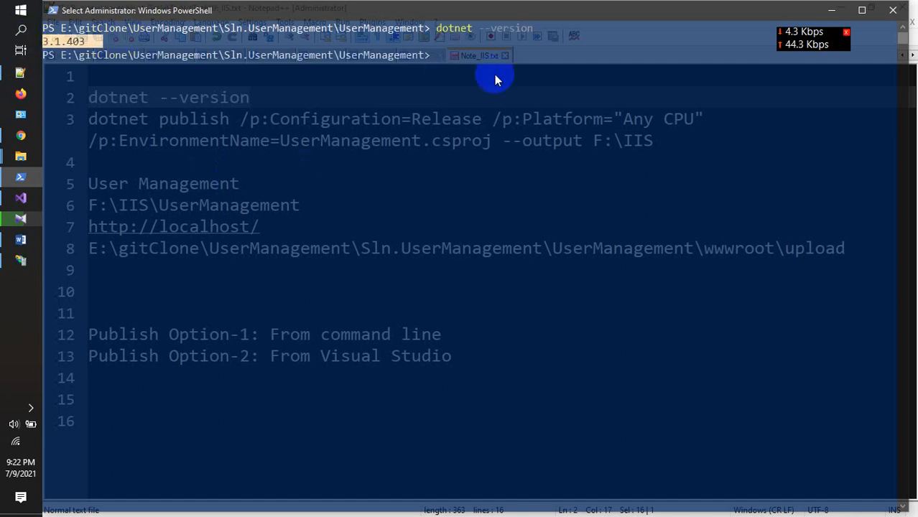
Review the publish command in Note_IIS.txt in Notepad++ and copy the path of the F:\IIS\UserManagement folder from File Explorer.
key(alt+Tab)
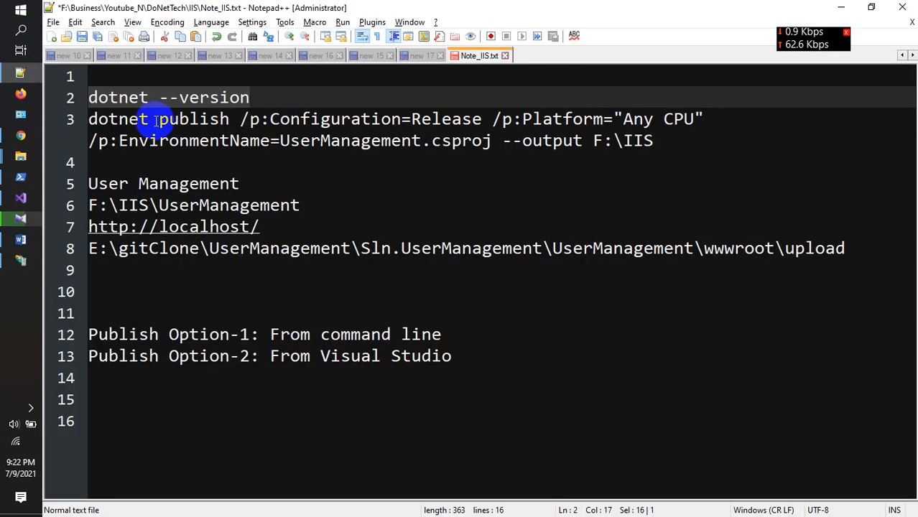
drag(91, 119, 670, 152)
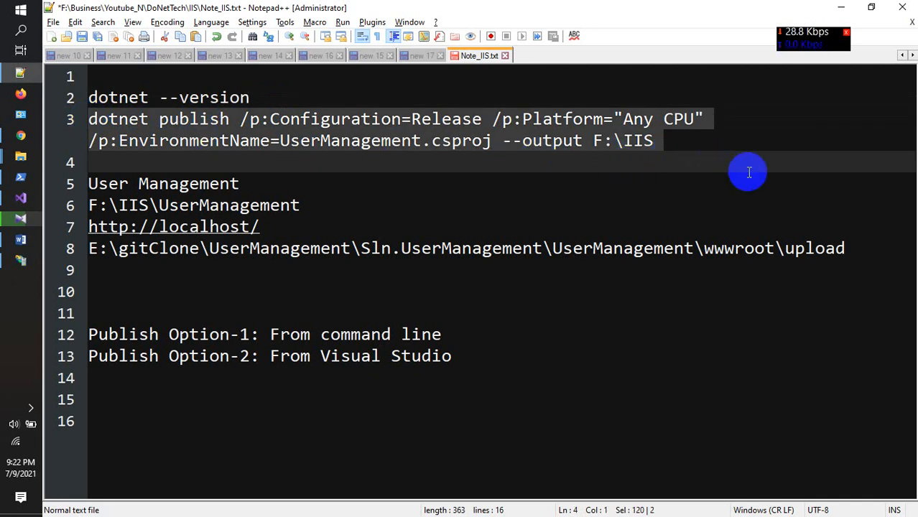
click(561, 224)
drag(523, 142, 708, 141)
mouse_move(20, 158)
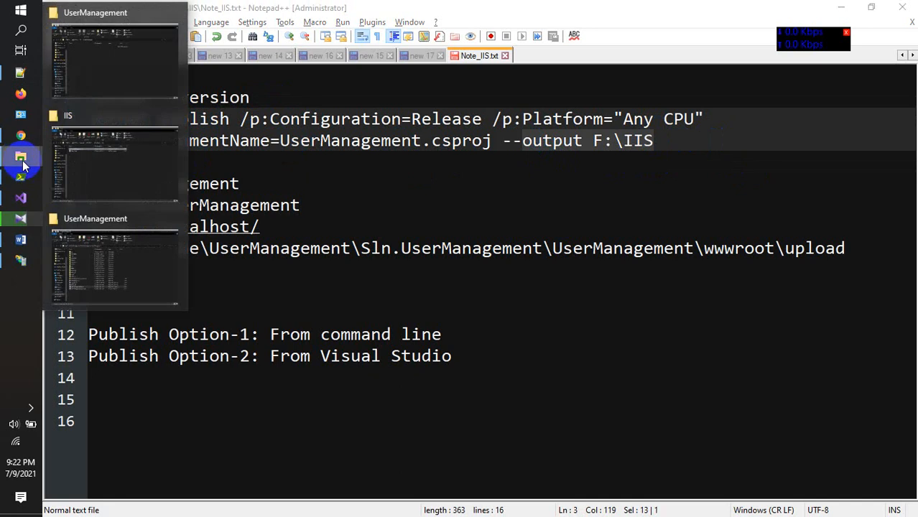
click(71, 169)
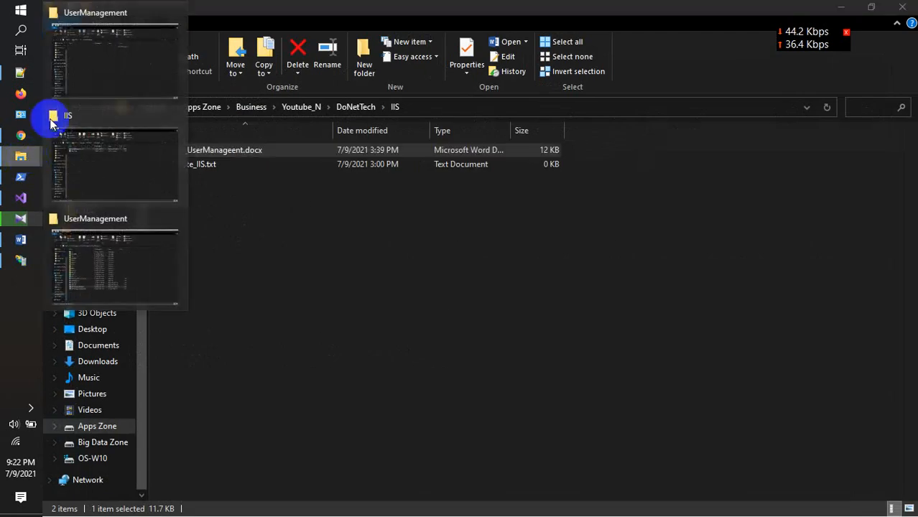
click(102, 80)
click(414, 109)
key(ctrl+c)
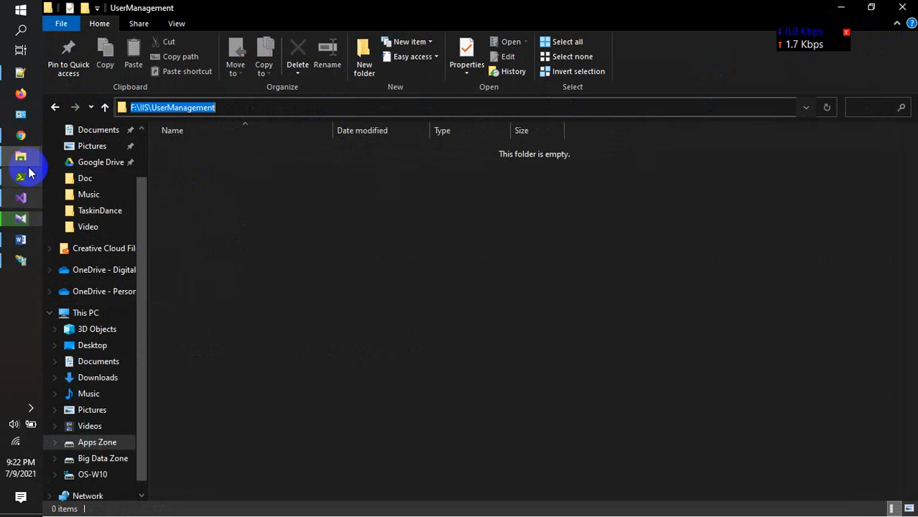
Replace the output path of the dotnet publish command in Note_IIS.txt in Notepad++ with F:\IIS\UserManagement.
click(21, 72)
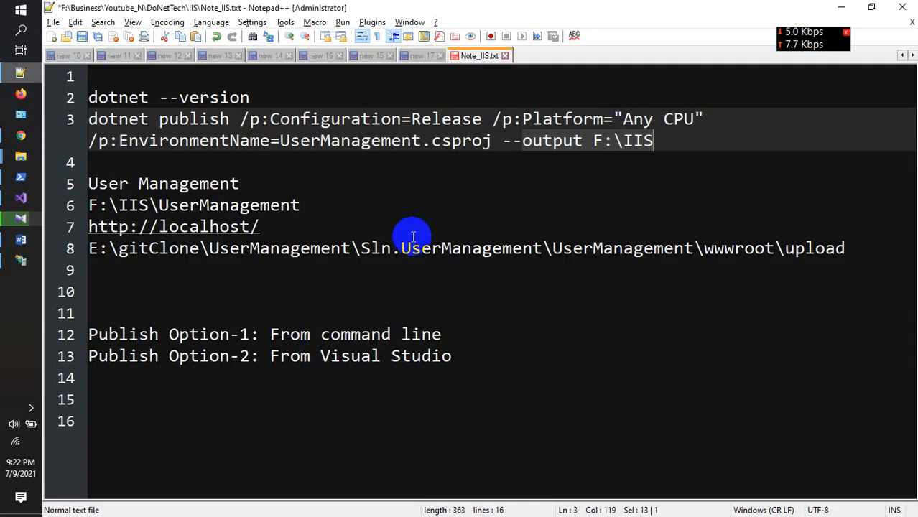
click(657, 181)
click(523, 142)
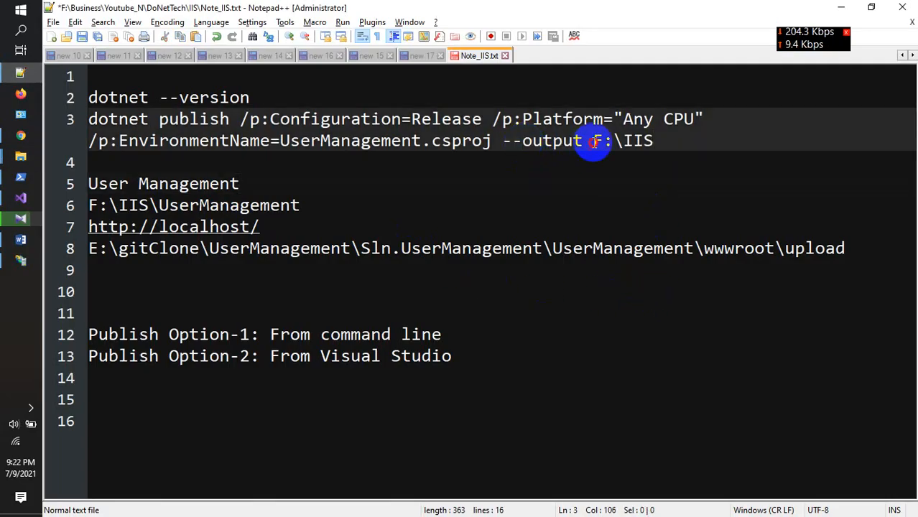
drag(593, 142, 676, 148)
key(ctrl+v)
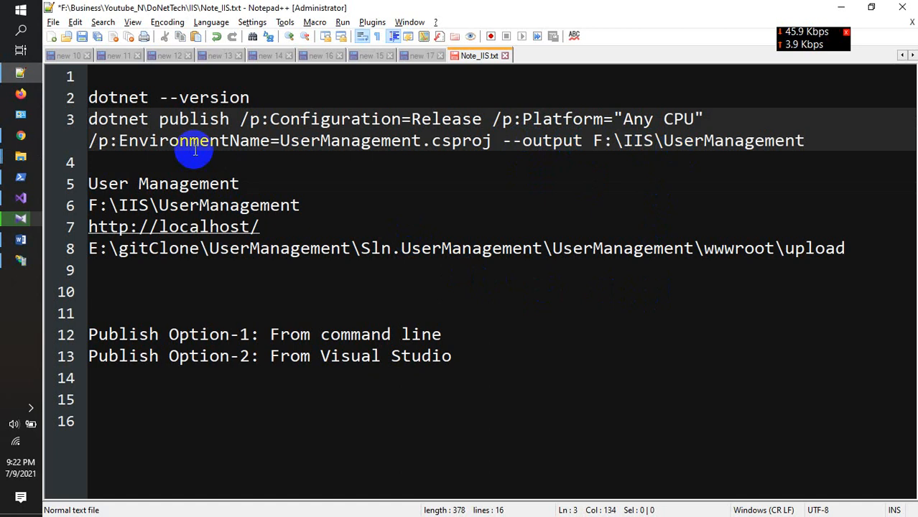
Copy the complete dotnet publish command from Note_IIS.txt and minimize Notepad++.
click(81, 120)
shift+click(826, 148)
key(ctrl+c)
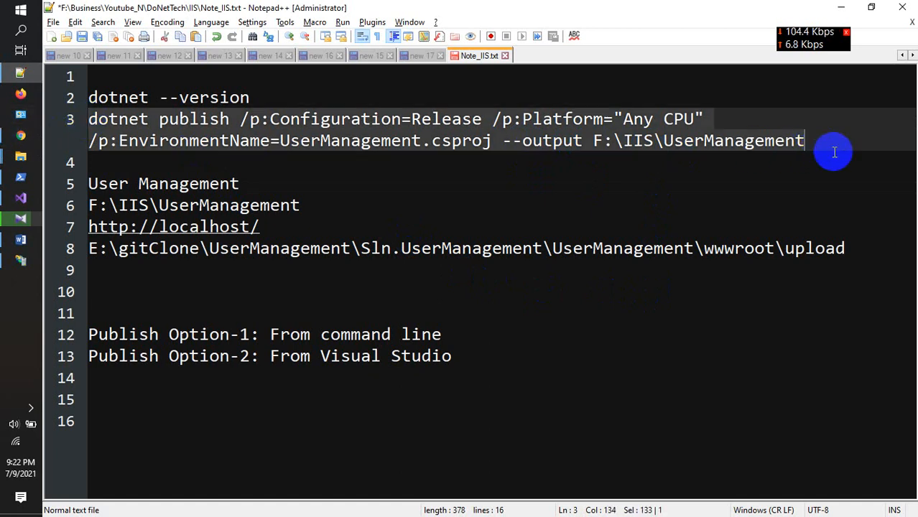
click(851, 7)
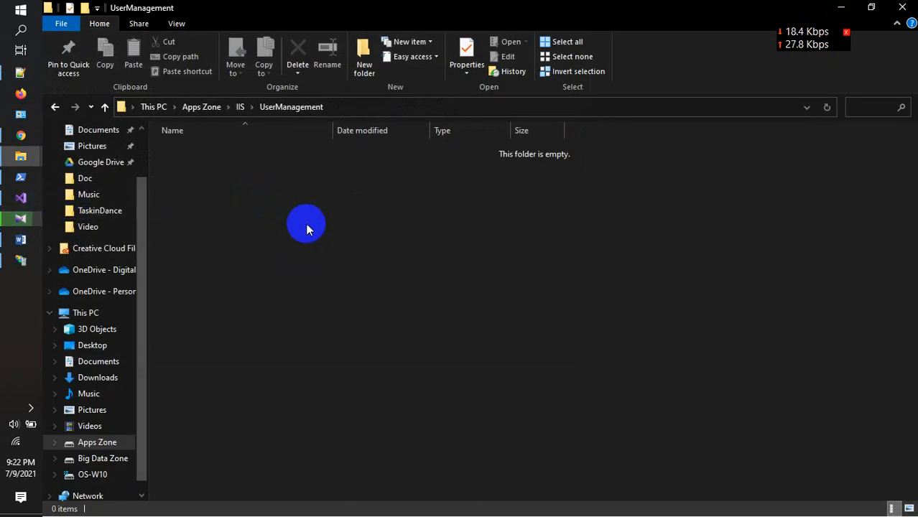
Clear the PowerShell console and run the copied dotnet publish command with Release configuration and output folder F:\IIS\UserManagement.
click(24, 178)
text(c)
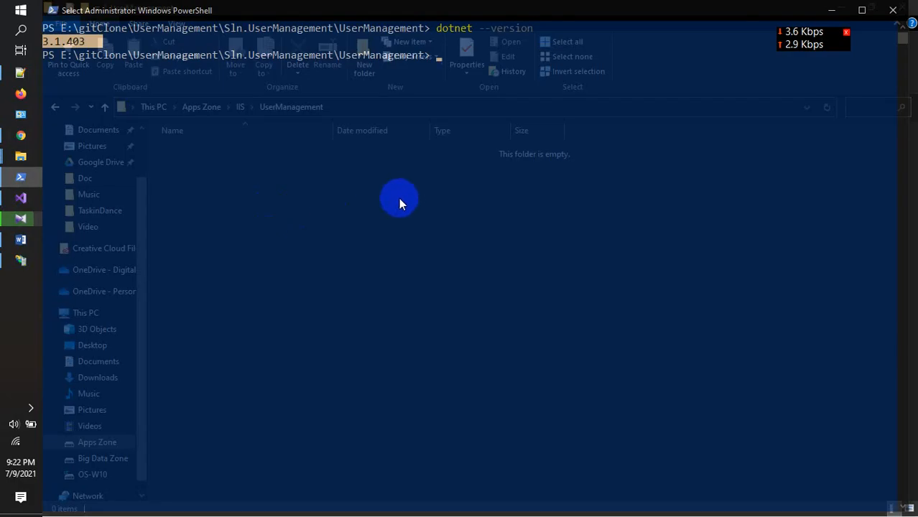
text(ls)
key(Return)
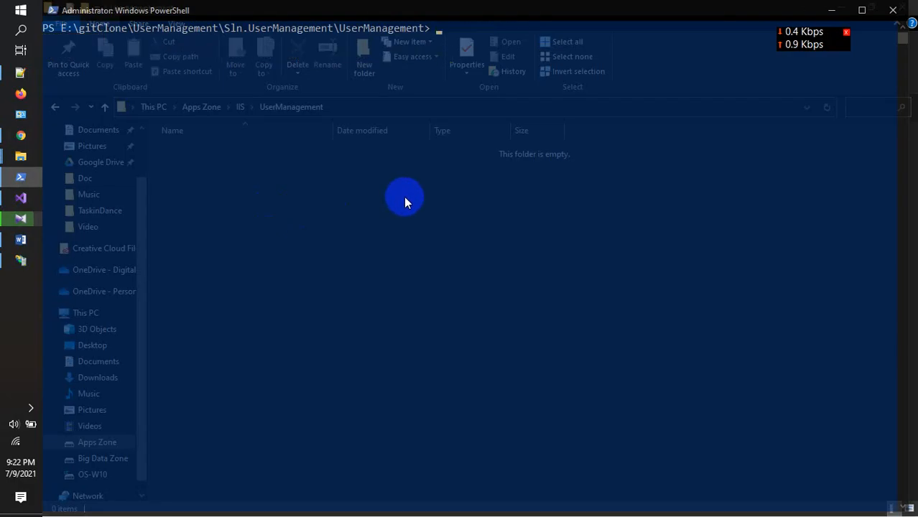
key(ctrl+v)
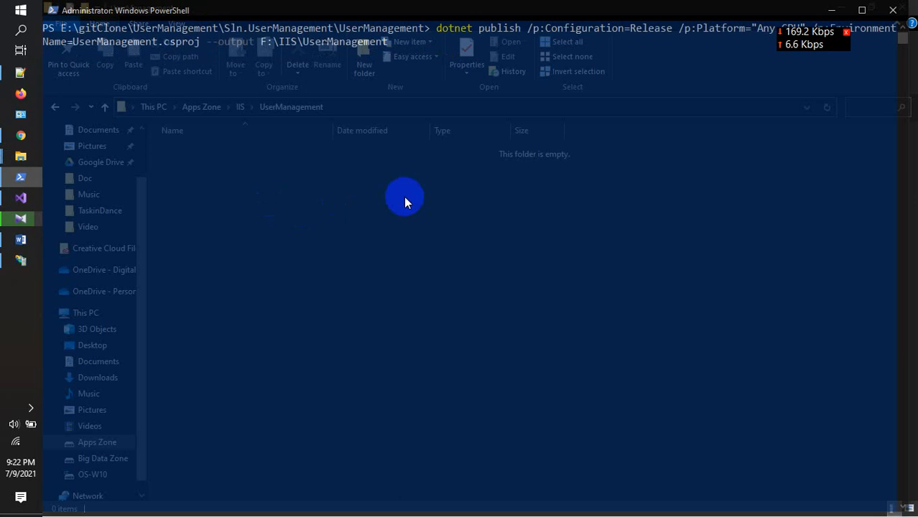
drag(805, 50, 837, 64)
click(401, 49)
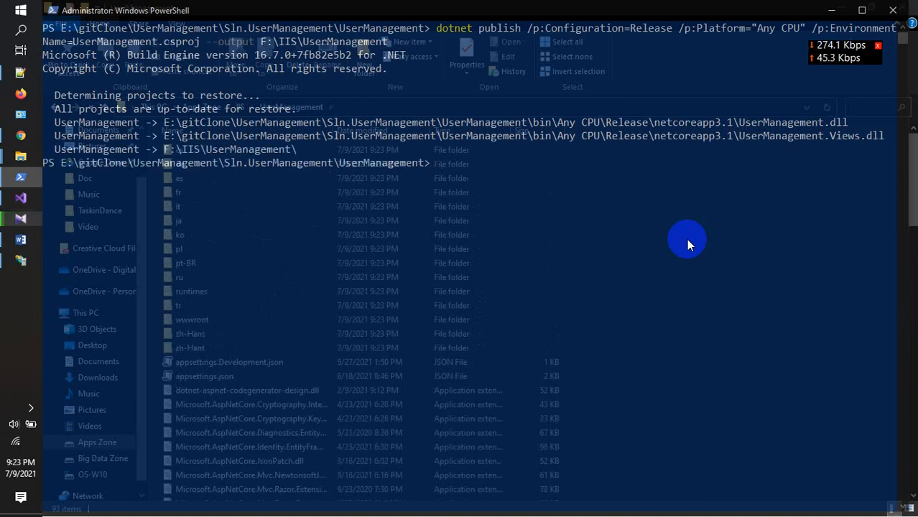
Minimize PowerShell and look through the published files in the IIS\UserManagement folder in File Explorer.
click(832, 10)
scroll(678, 343, down, 12)
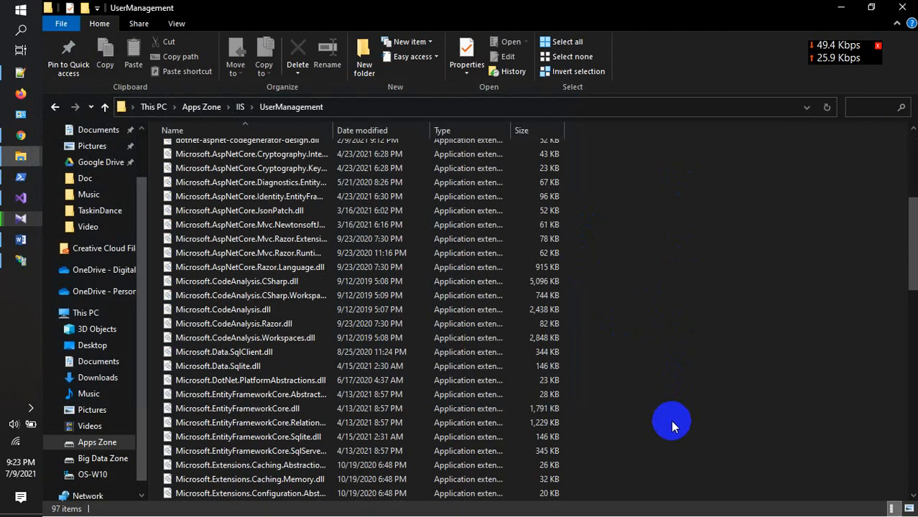
scroll(671, 420, up, 11)
scroll(676, 432, down, 13)
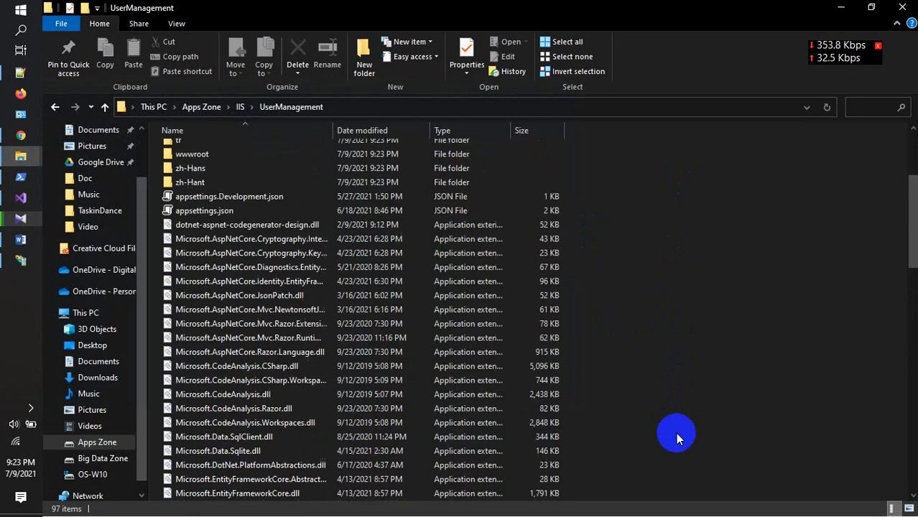
click(241, 107)
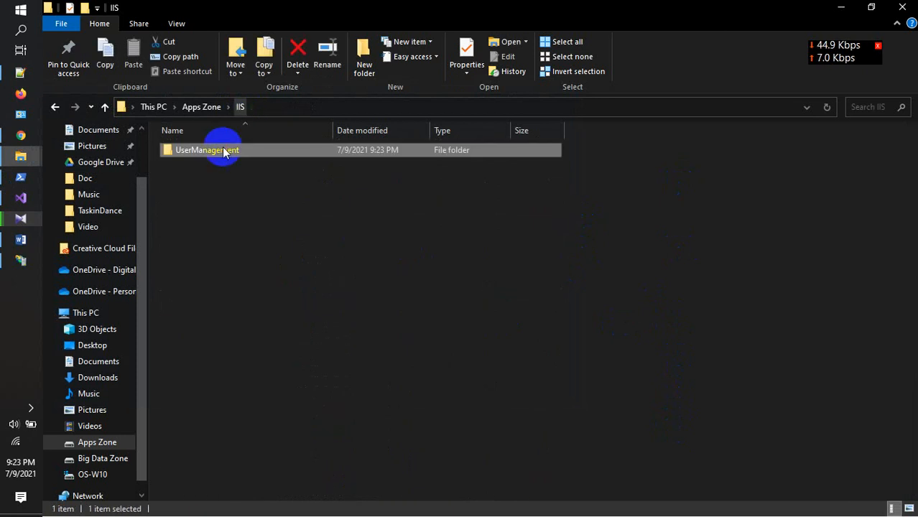
double_click(223, 151)
scroll(467, 362, down, 6)
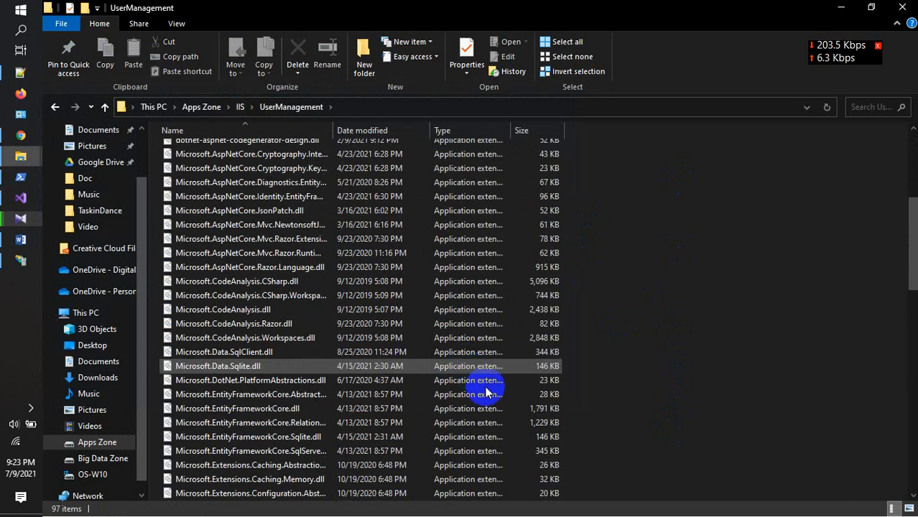
scroll(488, 388, up, 7)
Copy the path F:\IIS\UserManagement and start adding a website under the DEVSTATION server's Sites in IIS Manager.
click(365, 108)
key(ctrl+c)
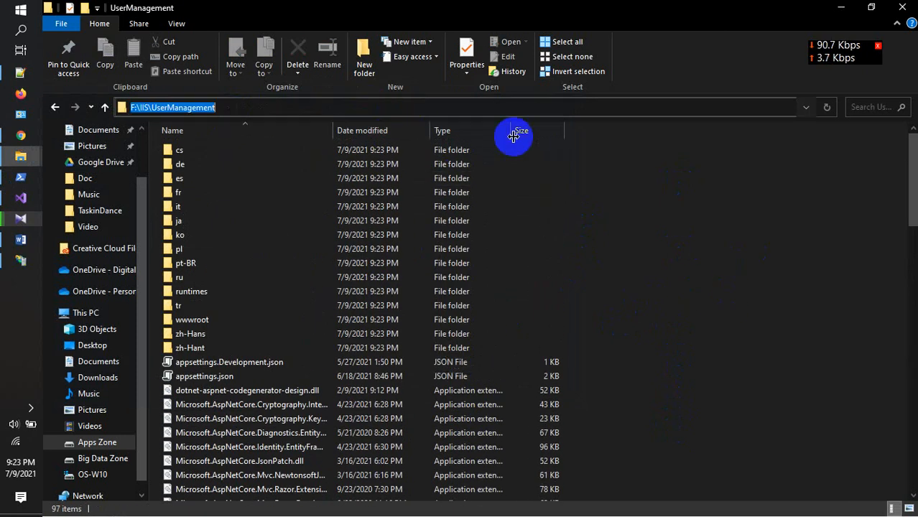
click(20, 260)
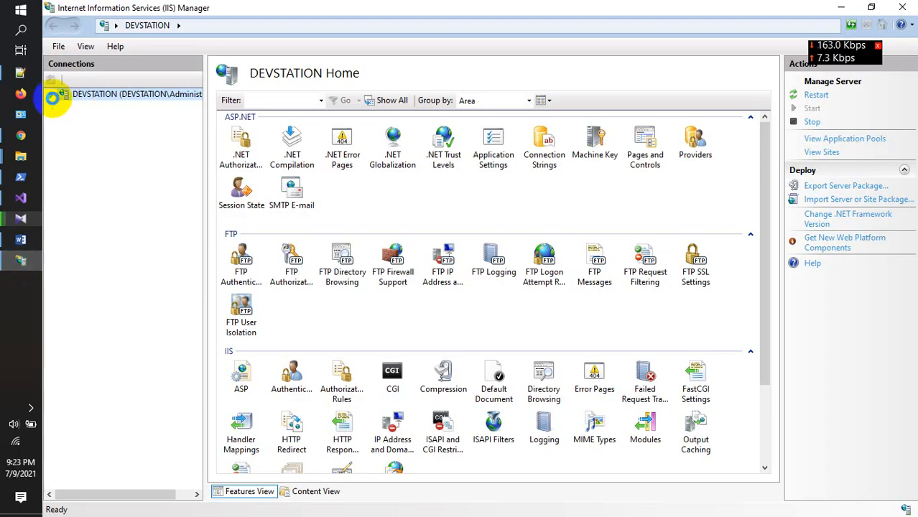
click(51, 95)
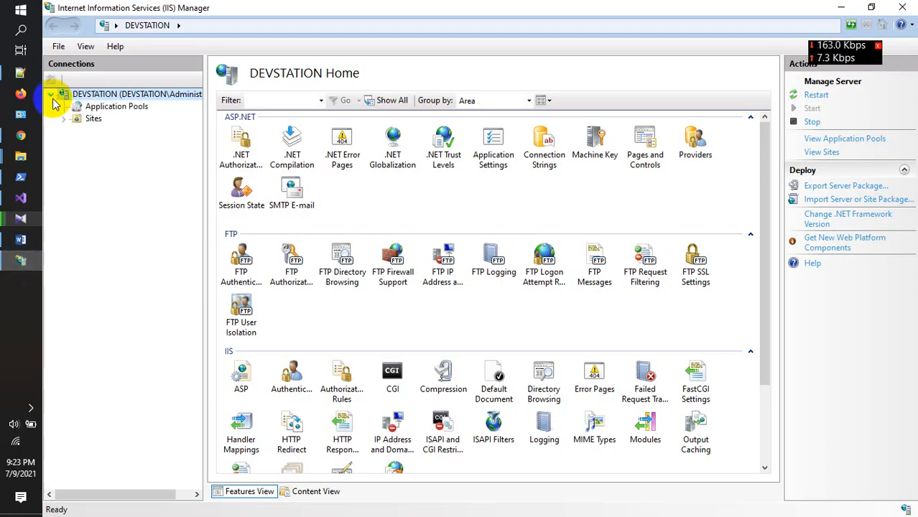
right_click(91, 119)
click(108, 127)
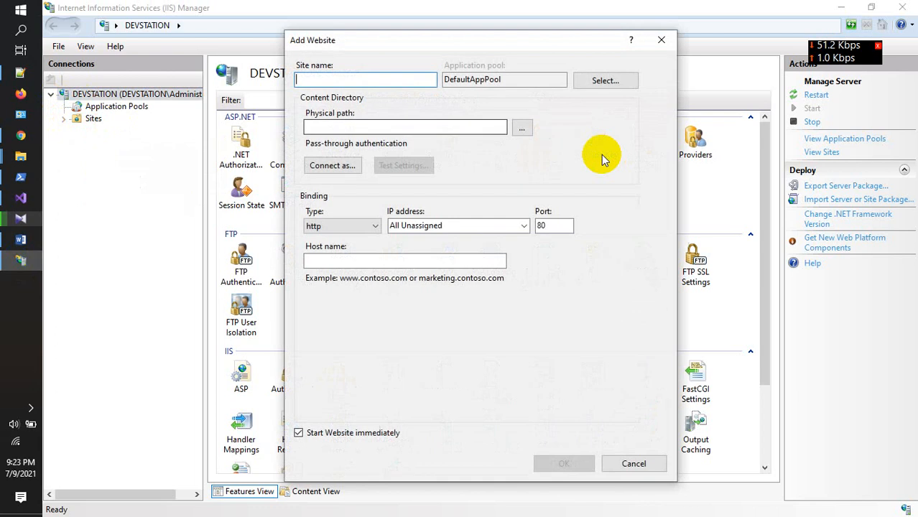
Create the website UserManagementCMS with physical path F:\IIS\UserManagement on http port 80, and check its node under Sites.
text(Us)
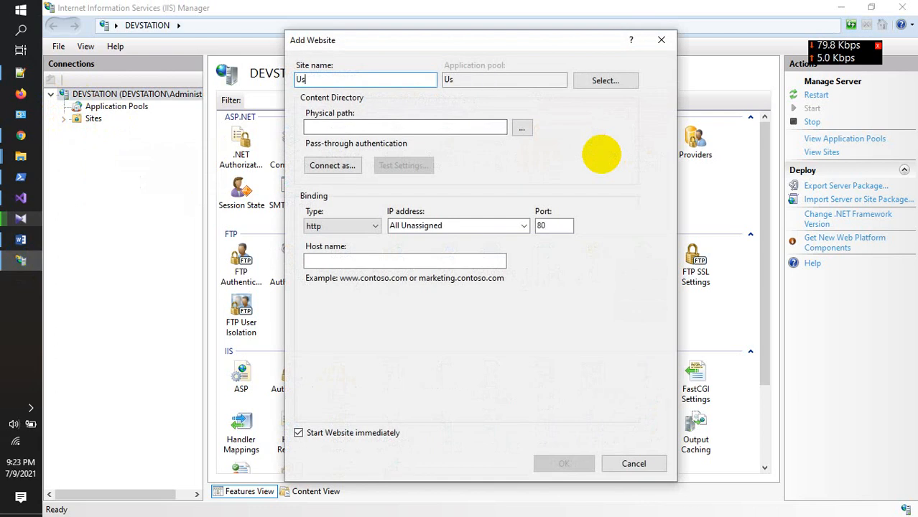
text(erManag)
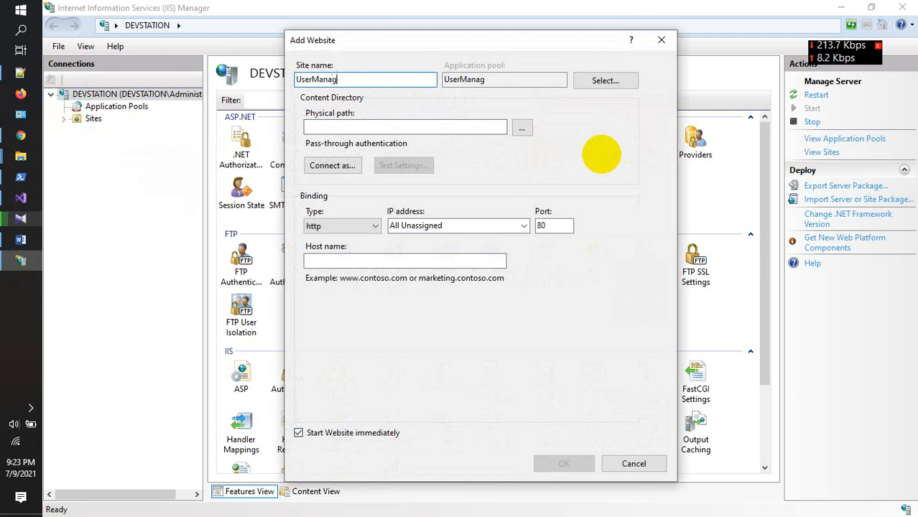
text(ement)
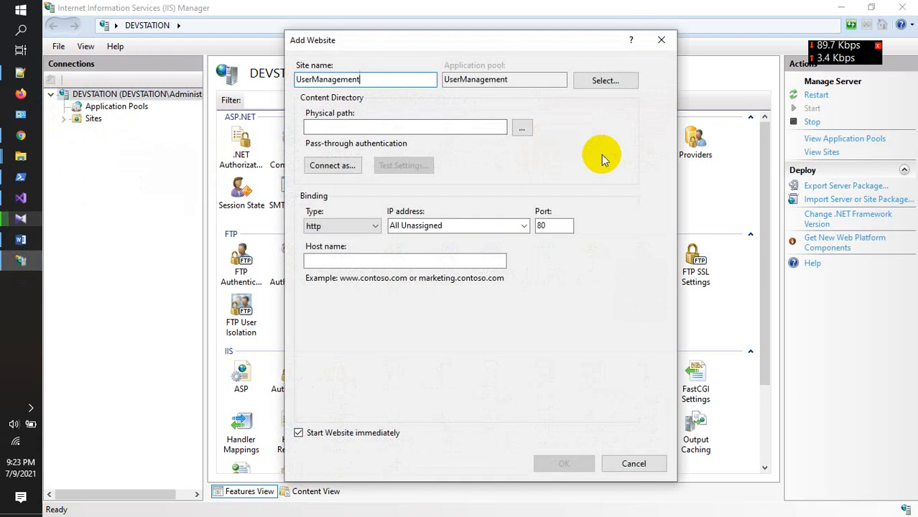
text(CMS)
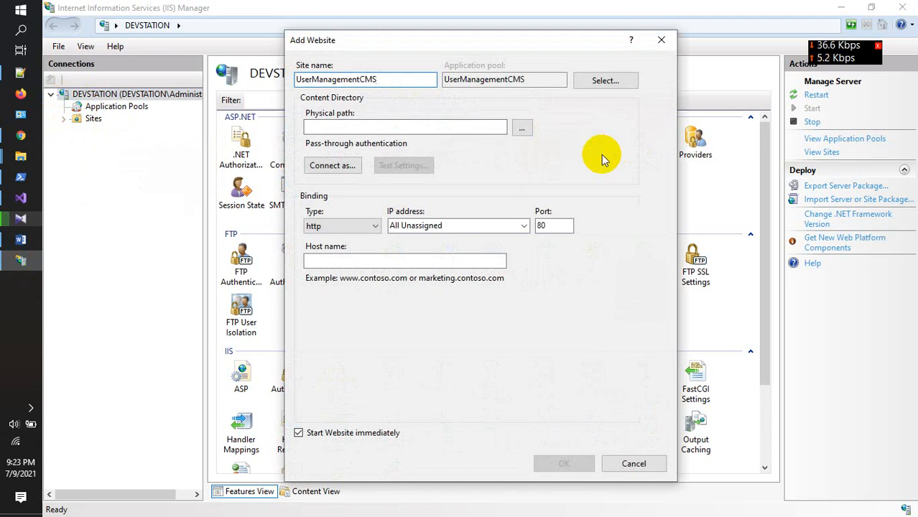
click(467, 127)
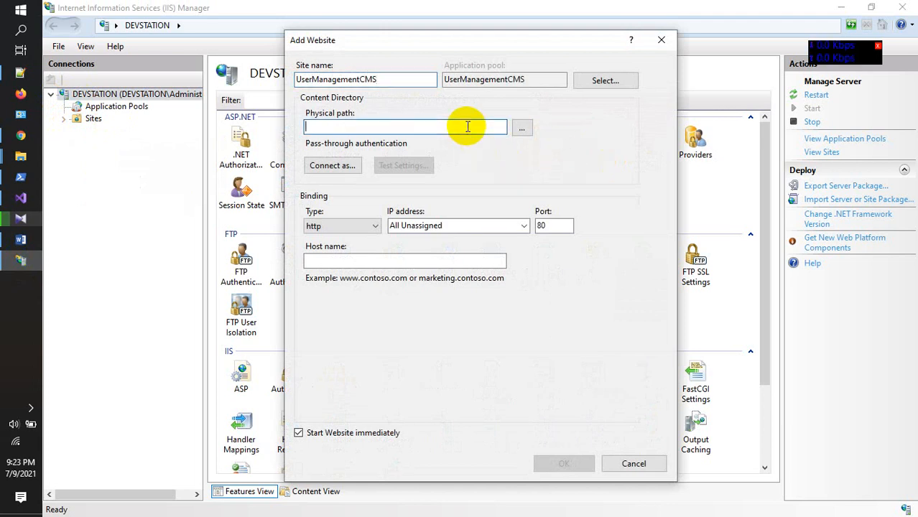
key(ctrl+v)
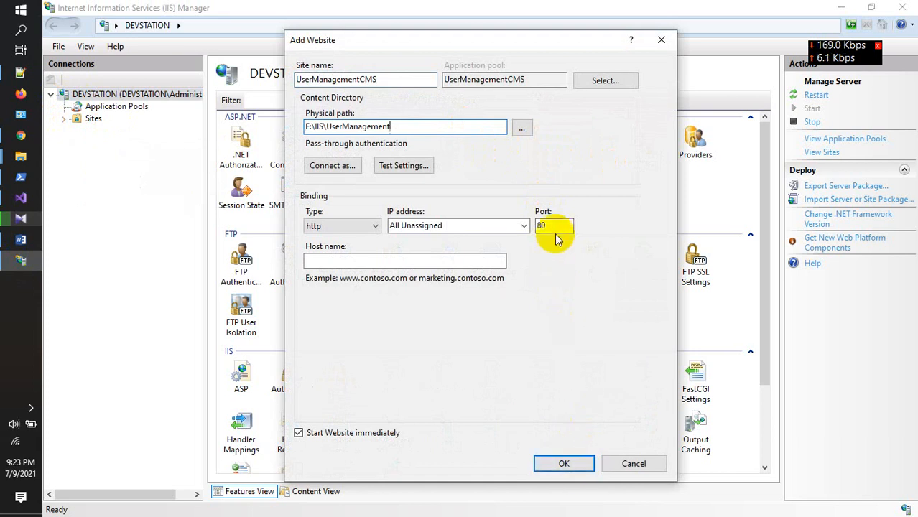
click(564, 465)
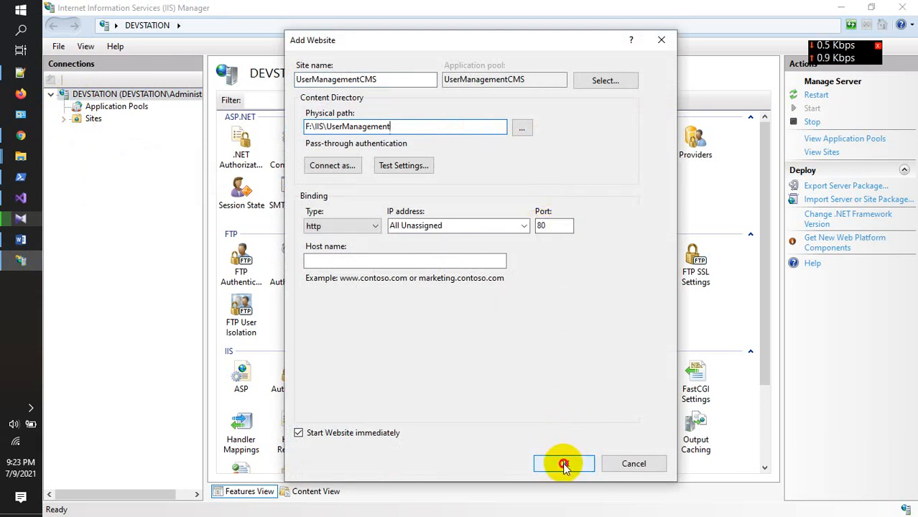
click(525, 325)
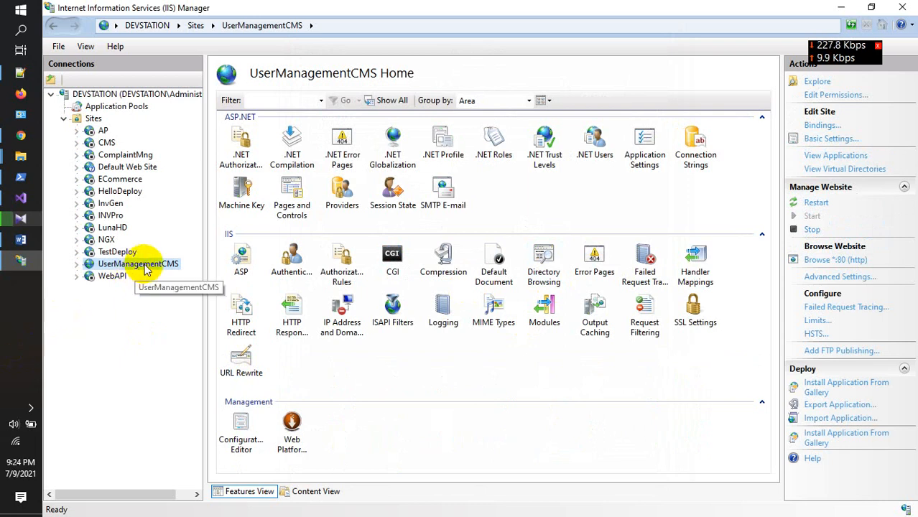
click(77, 264)
click(77, 263)
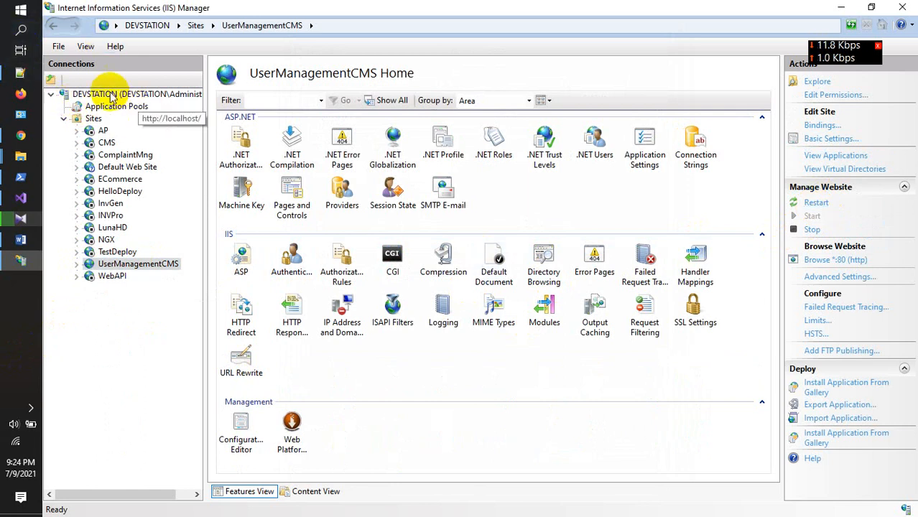
In the Word document IIS_UserManageent.docx, mark step 2 and step 3 of the deployment list as "Done".
click(21, 239)
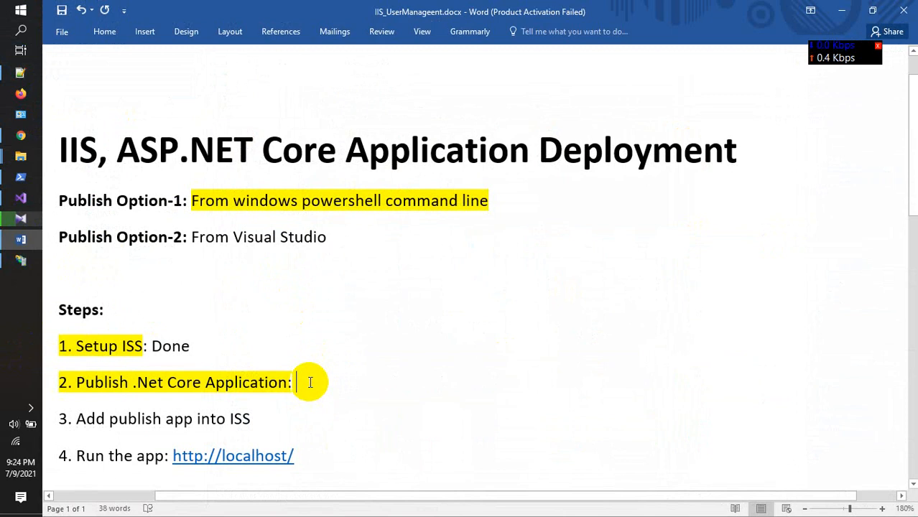
text(DOne)
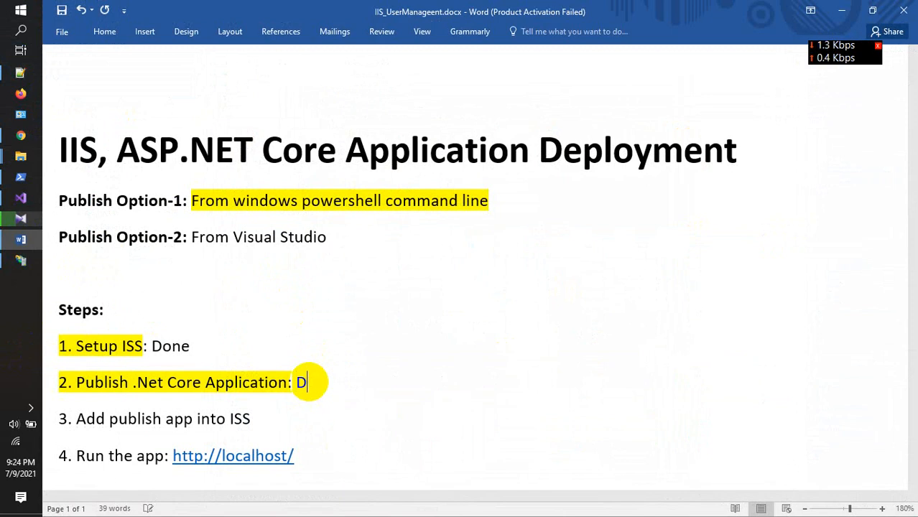
click(271, 429)
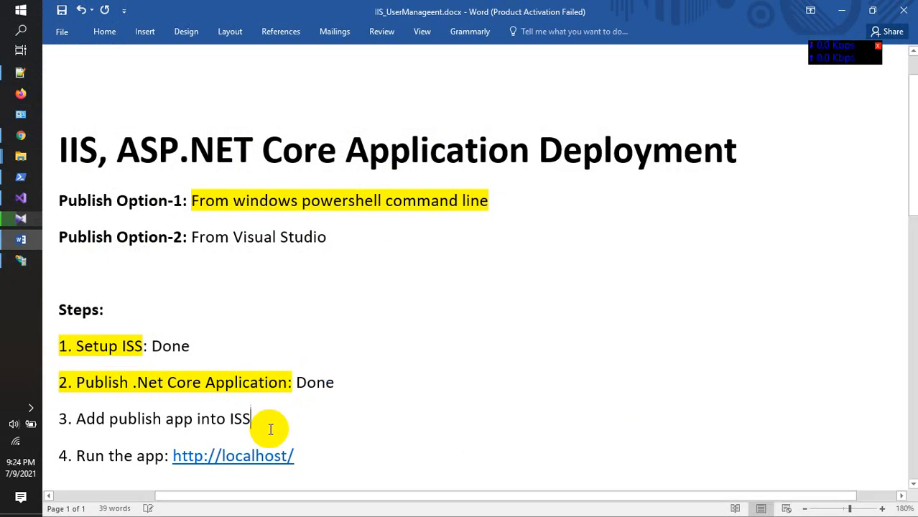
text(: )
text(Deo)
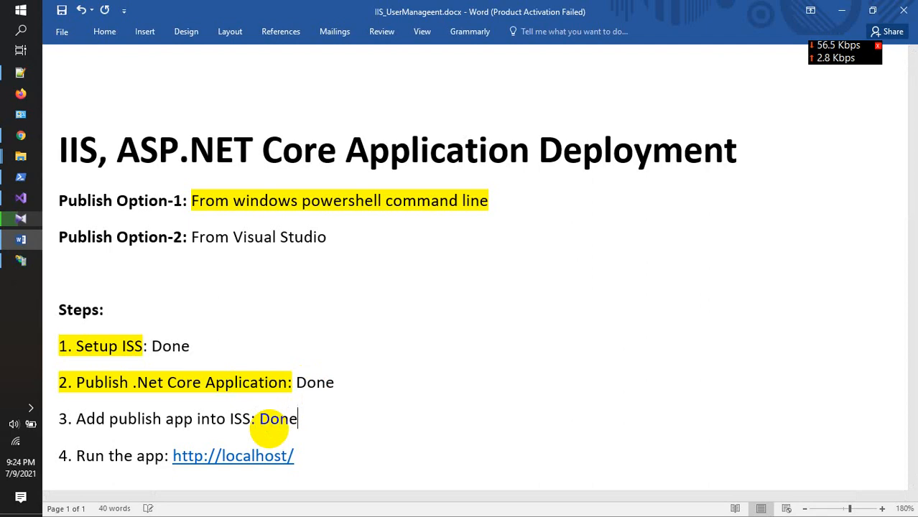
Highlight the whole line "3. Add publish app into ISS: Done" in yellow.
click(62, 420)
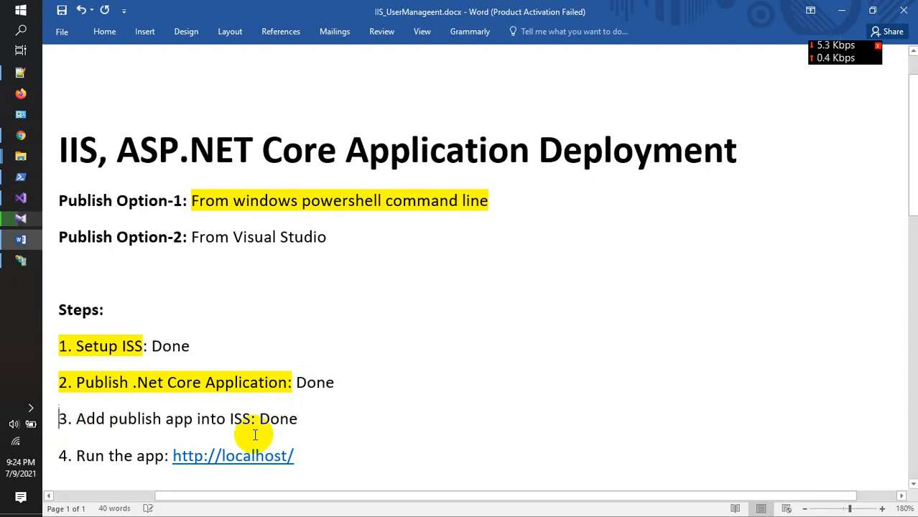
shift+click(314, 422)
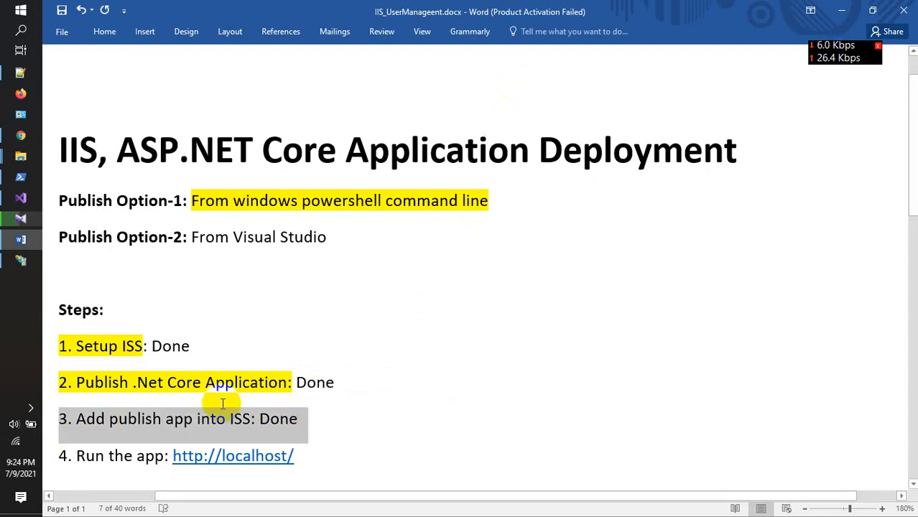
click(308, 422)
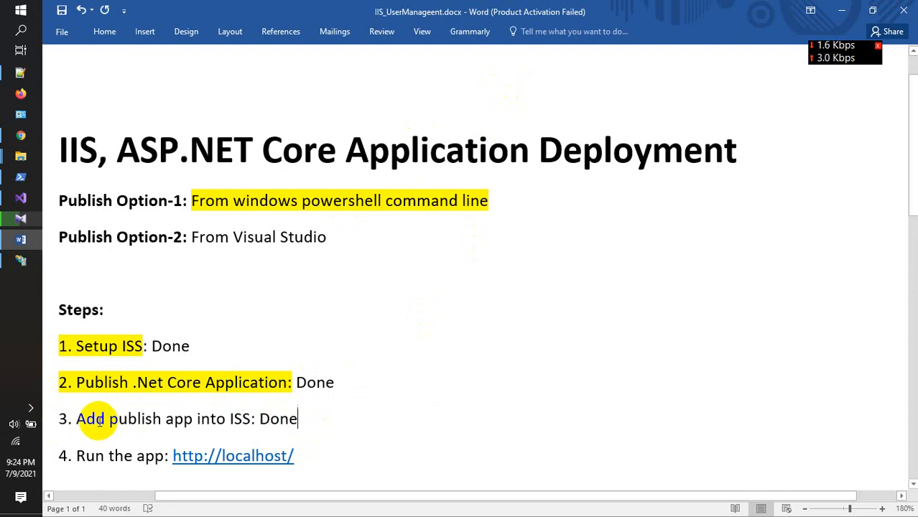
click(63, 419)
shift+click(318, 416)
click(374, 393)
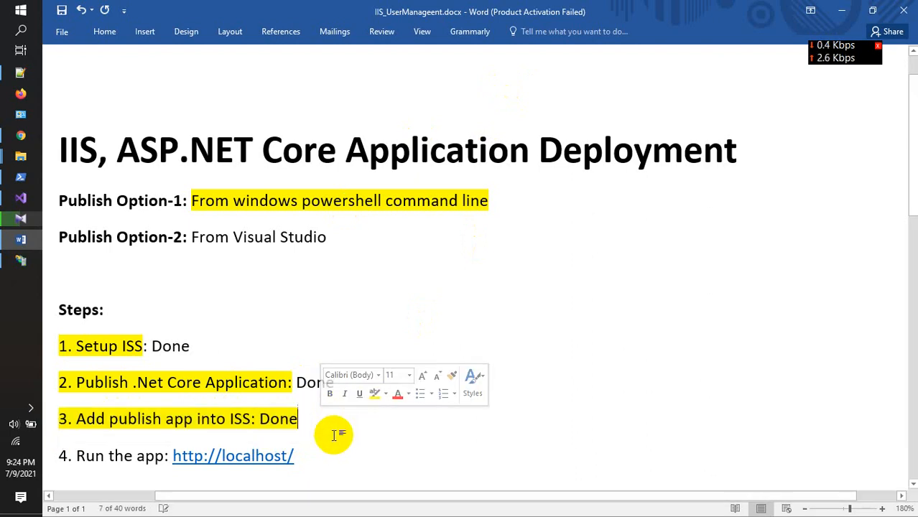
scroll(334, 435, down, 3)
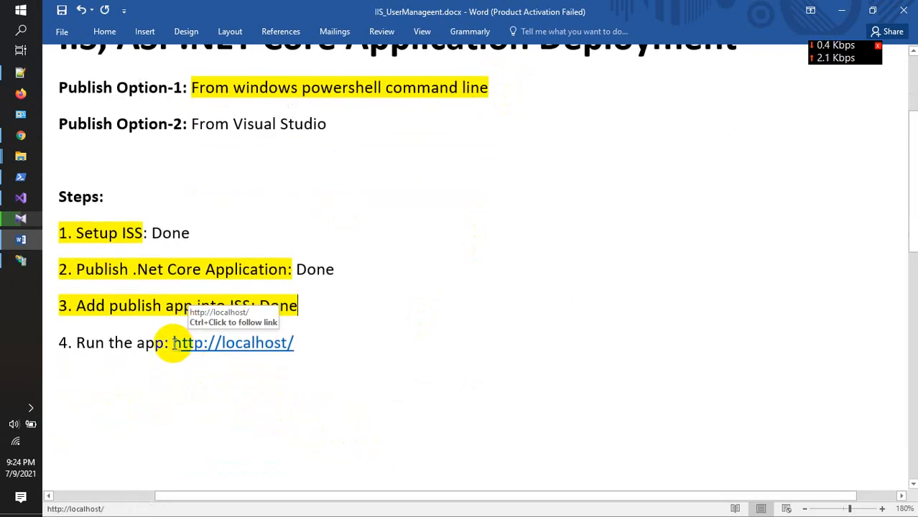
drag(173, 342, 339, 343)
key(ctrl+c)
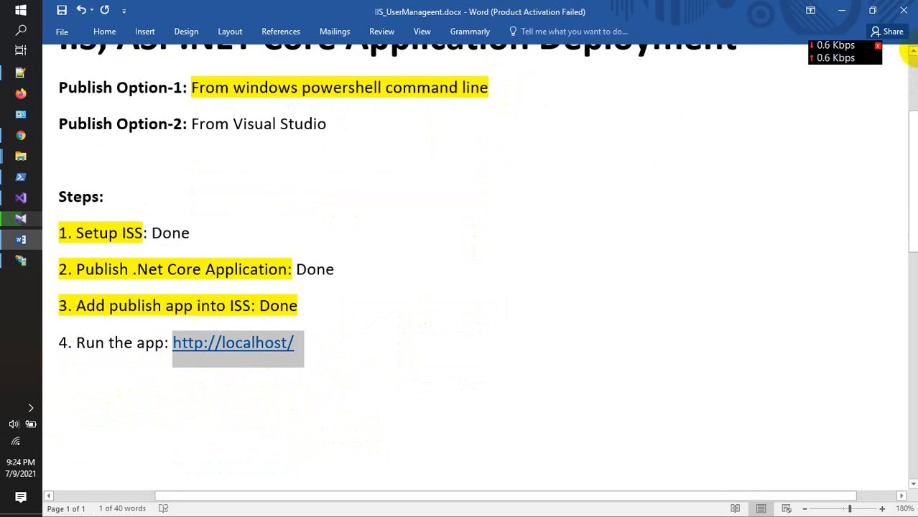
click(842, 10)
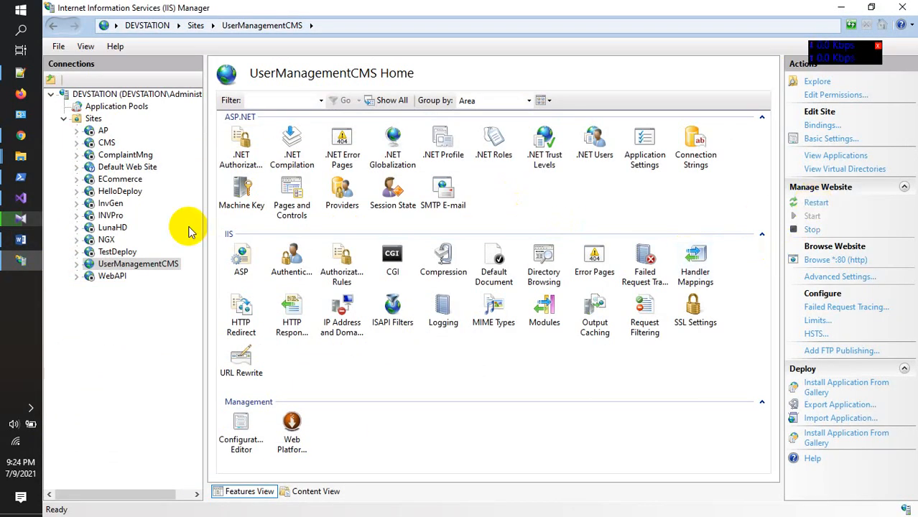
click(20, 9)
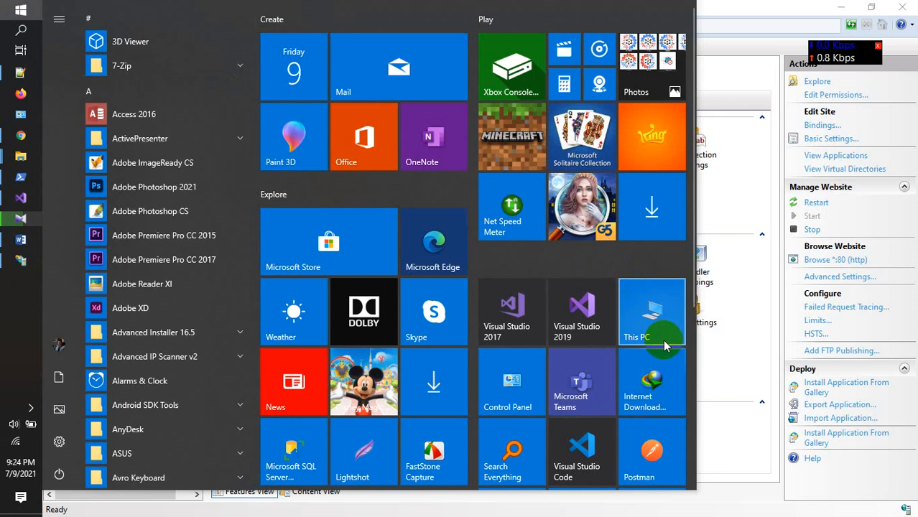
click(435, 259)
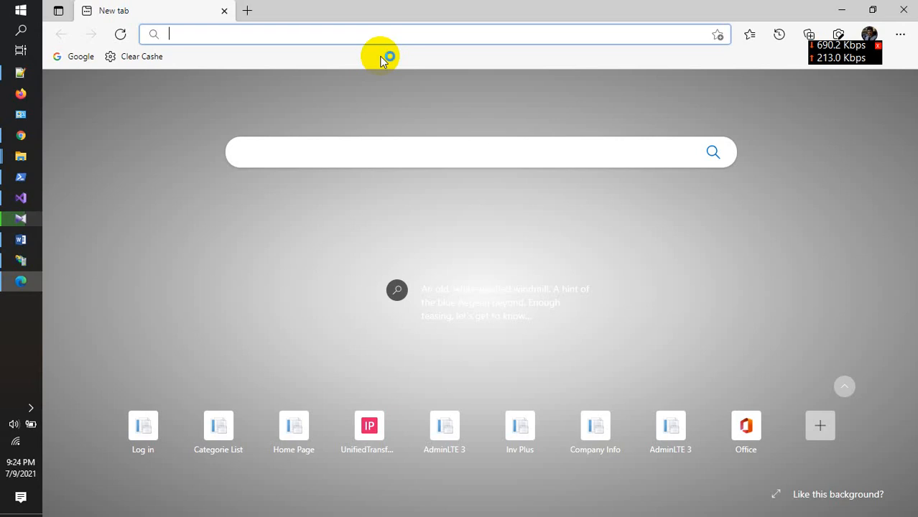
key(ctrl+v)
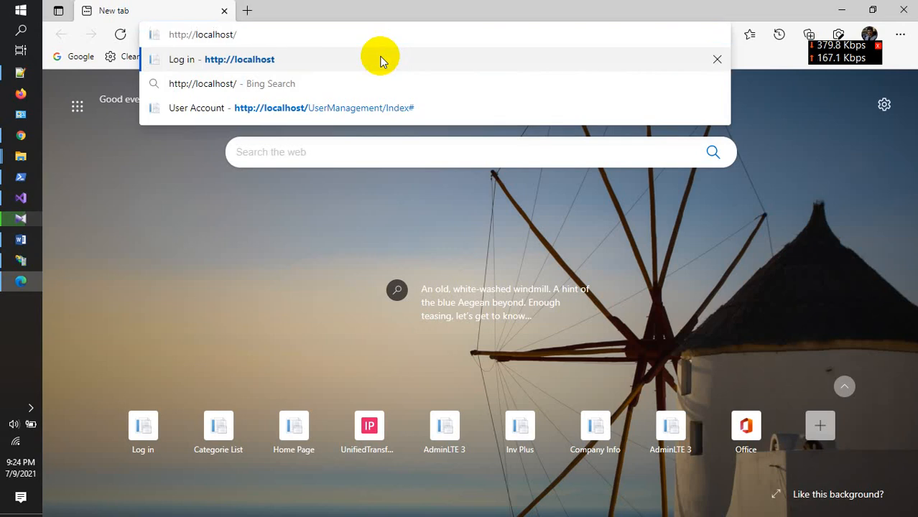
click(381, 59)
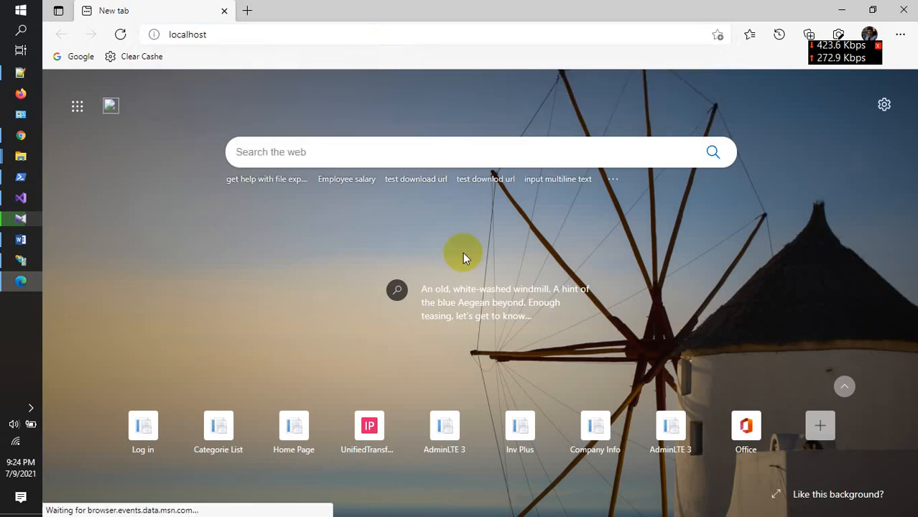
click(232, 39)
key(ctrl+c)
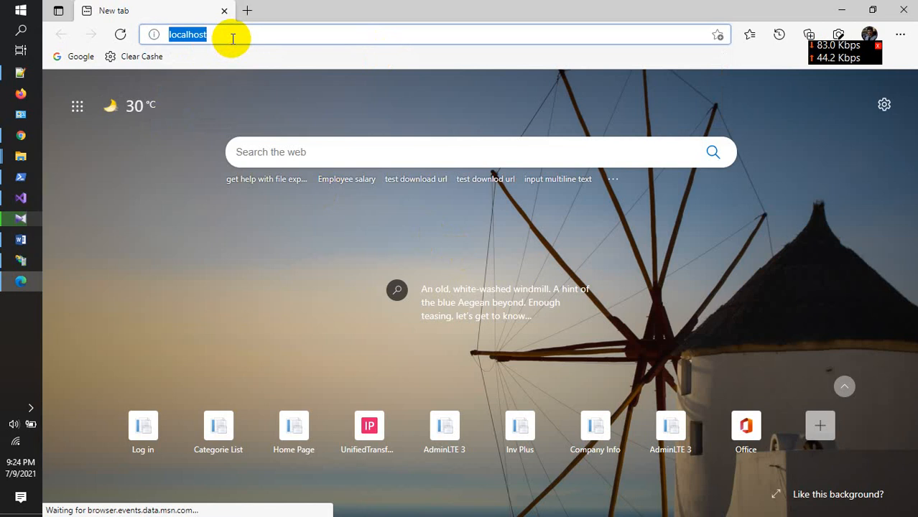
click(233, 38)
key(Return)
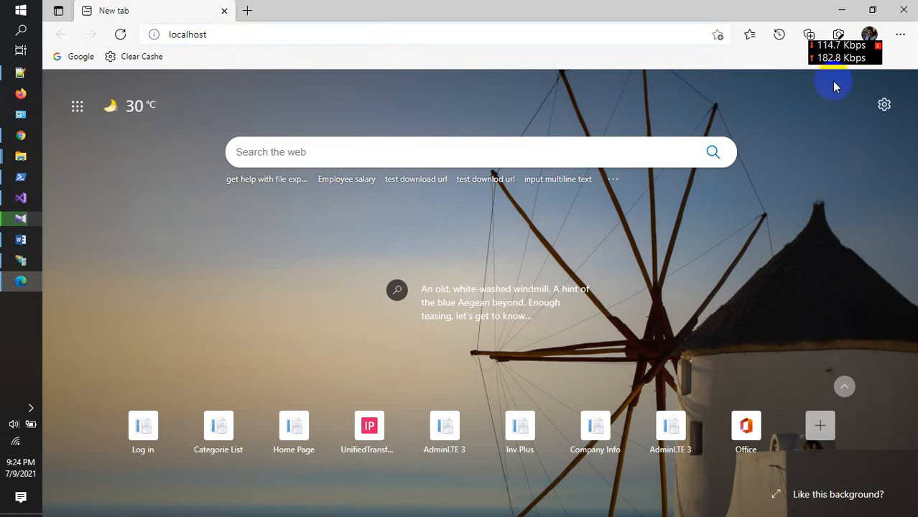
drag(839, 49, 842, 120)
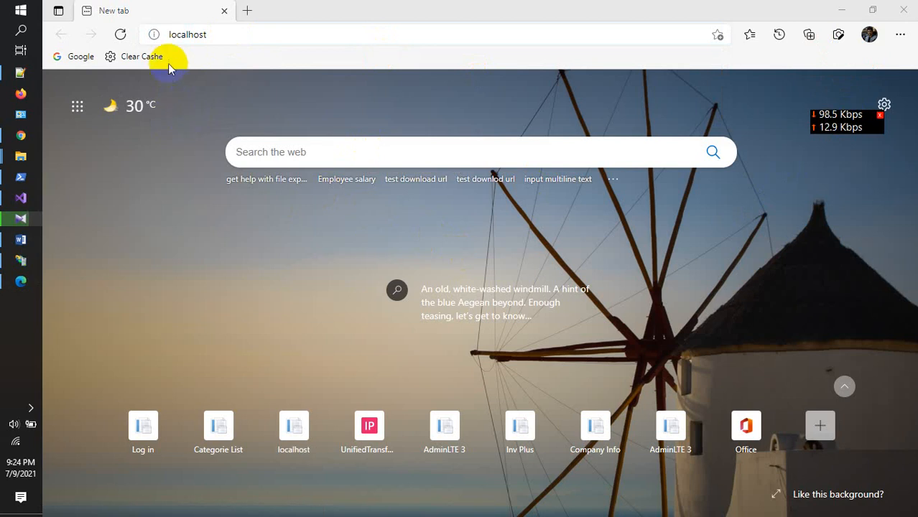
click(120, 34)
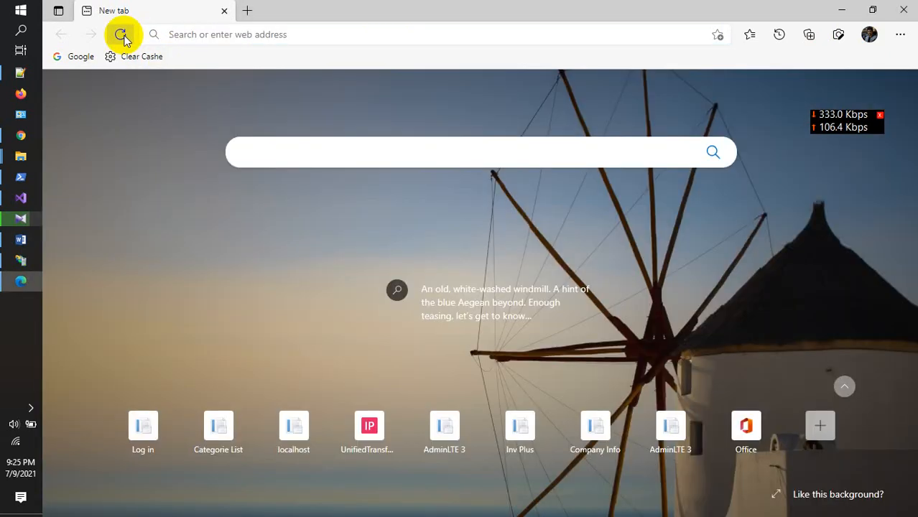
click(215, 36)
key(ctrl+v)
key(Return)
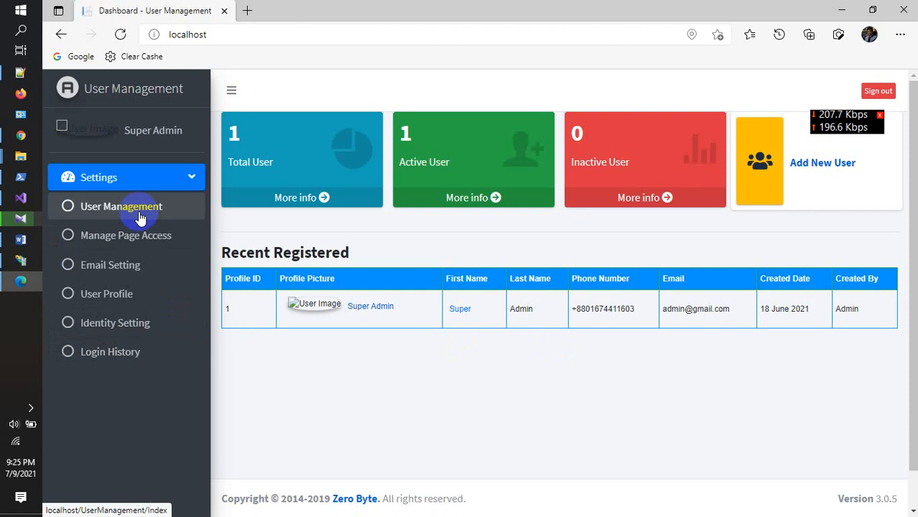
Look through the Manage Page Access, Email Setting and Login History pages, and sign out of the application and close the browser.
click(127, 240)
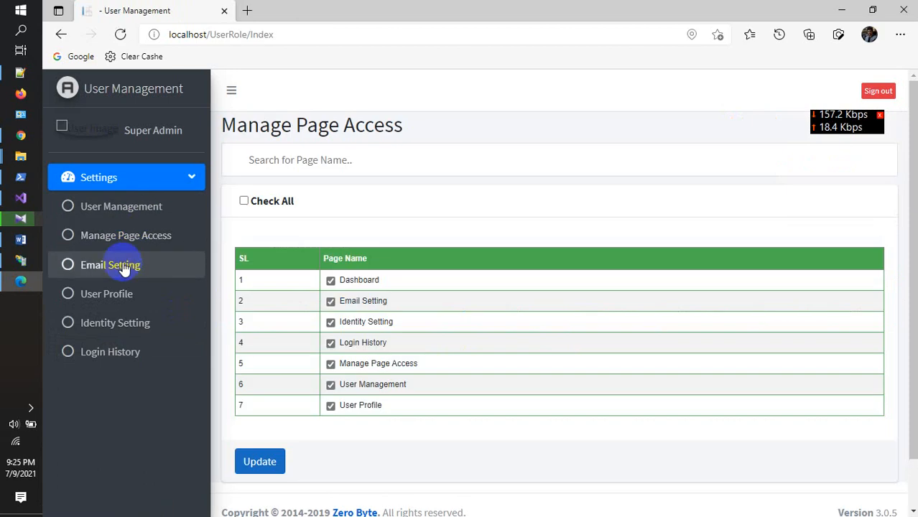
click(122, 265)
click(115, 352)
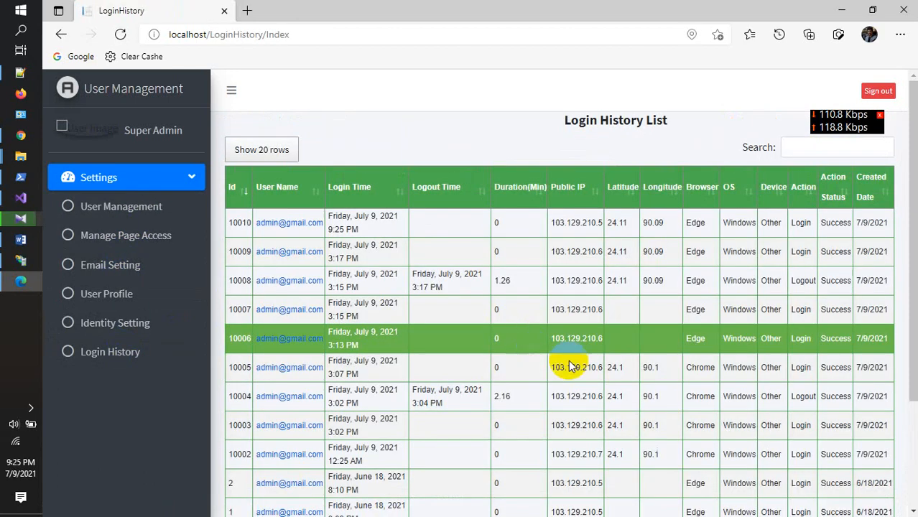
scroll(568, 363, down, 3)
scroll(584, 386, up, 3)
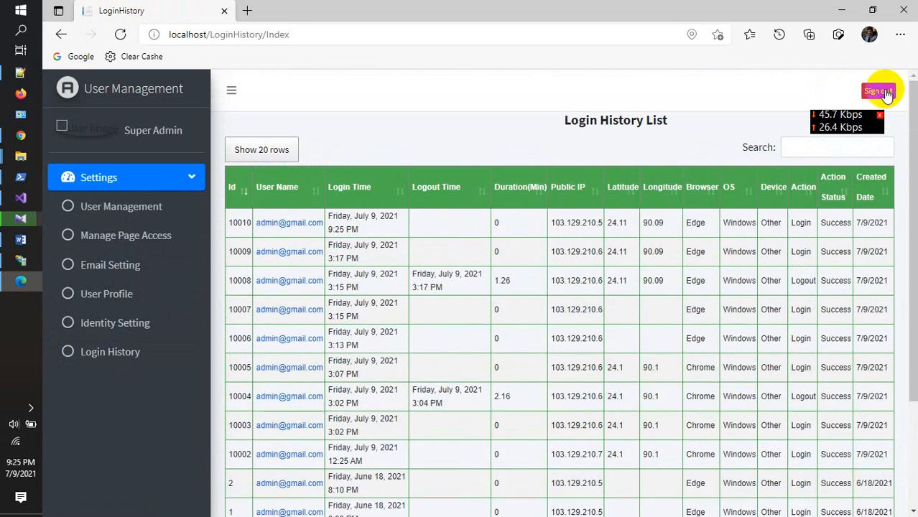
click(878, 92)
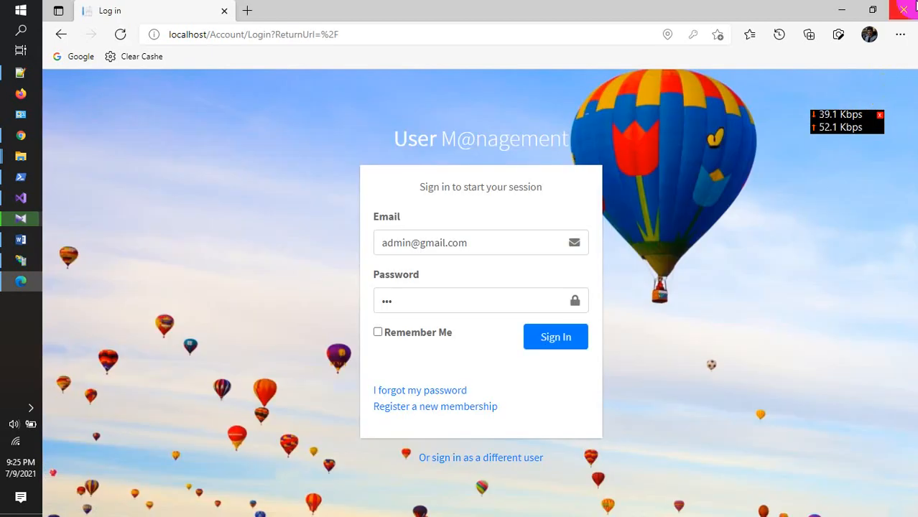
click(903, 9)
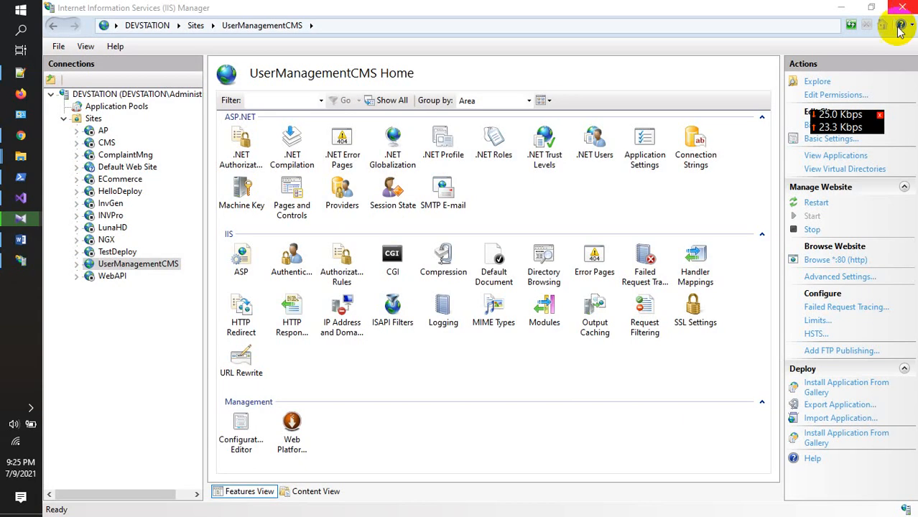
Stop the UserManagementCMS website in IIS Manager and collapse its node under Sites.
right_click(156, 267)
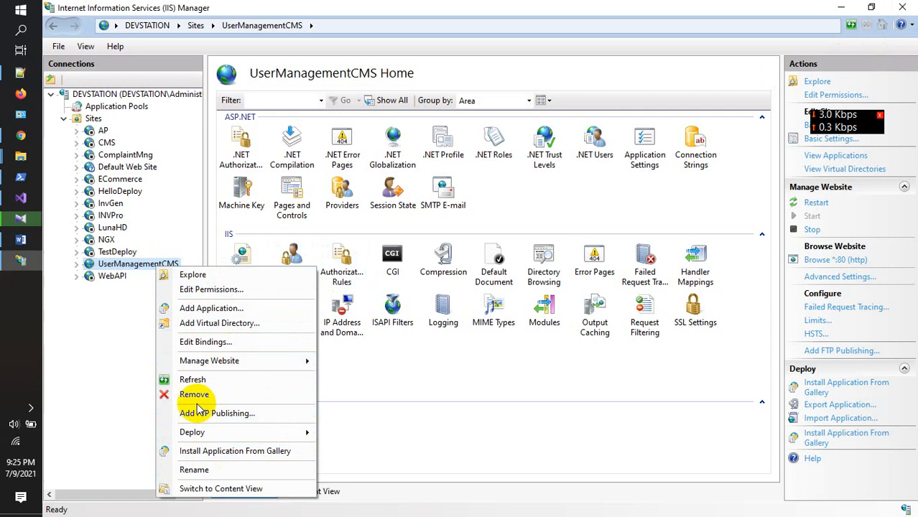
double_click(103, 266)
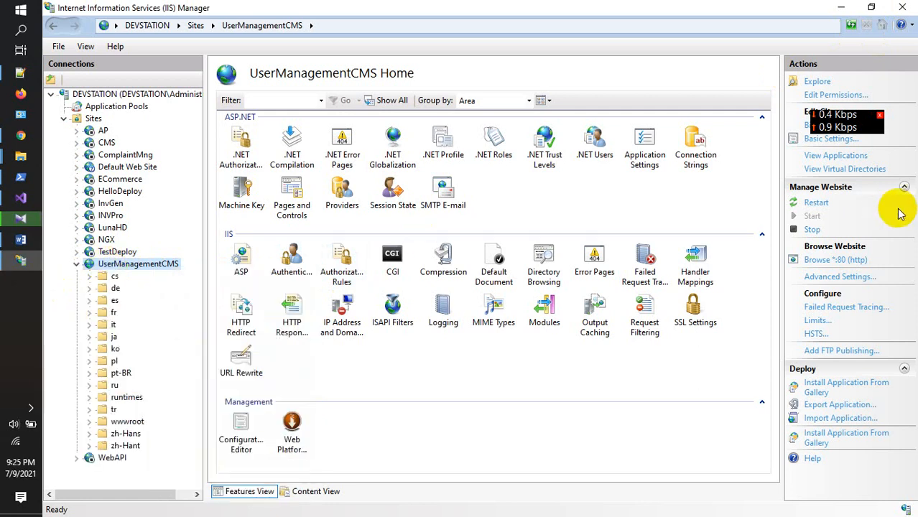
click(811, 229)
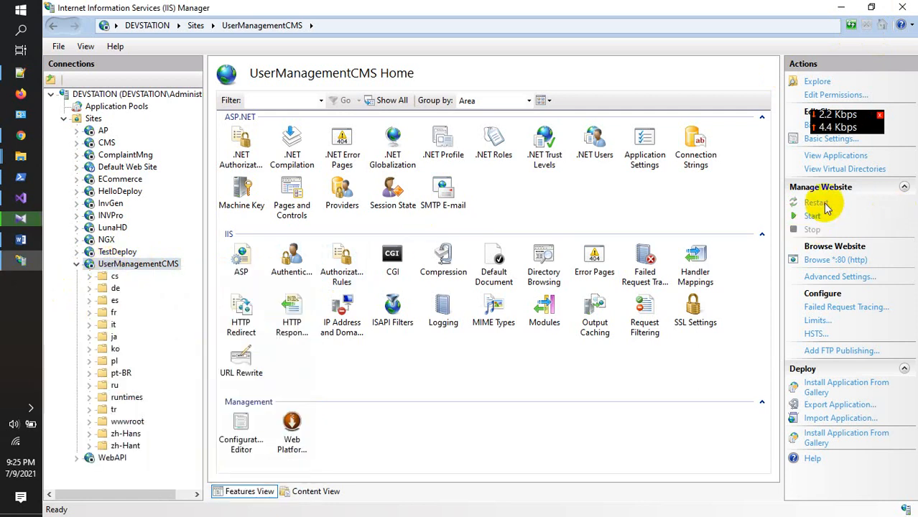
click(76, 263)
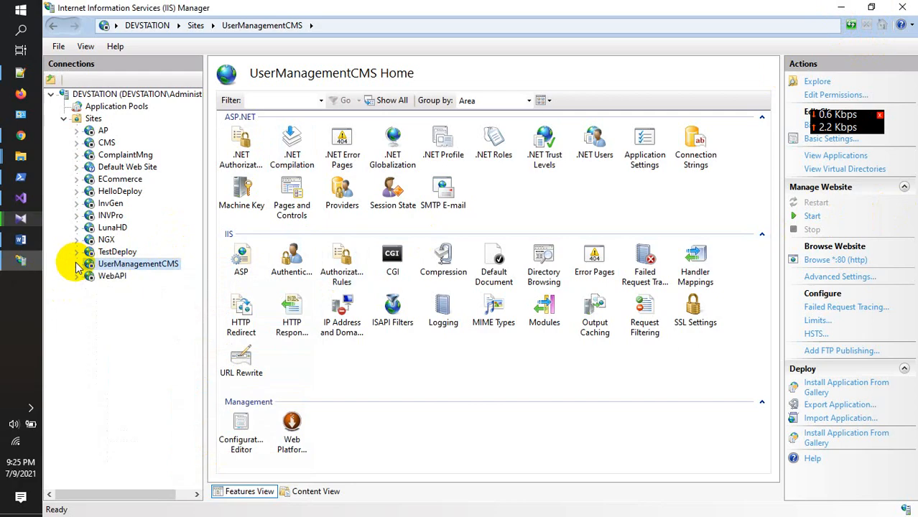
Minimize the IIS Manager and File Explorer windows and highlight "From Visual Studio" beside Publish Option-2 in the Word document in yellow.
click(901, 7)
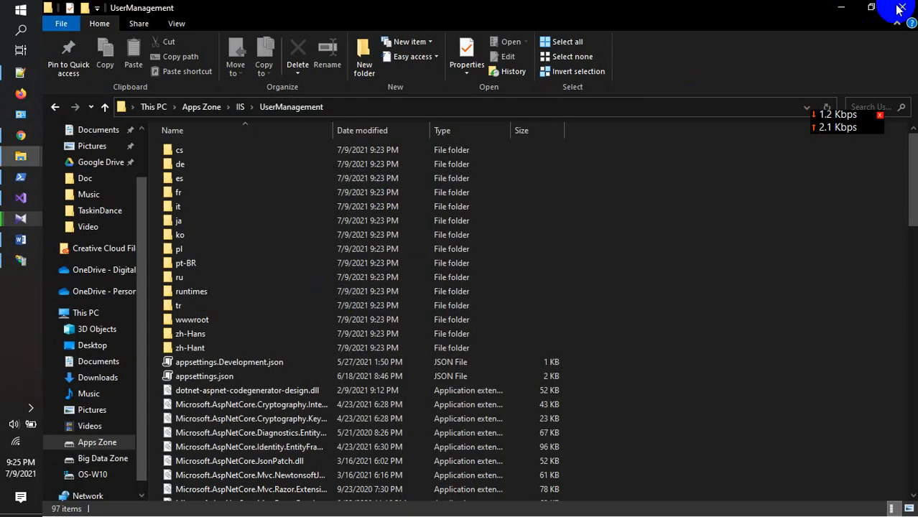
click(842, 9)
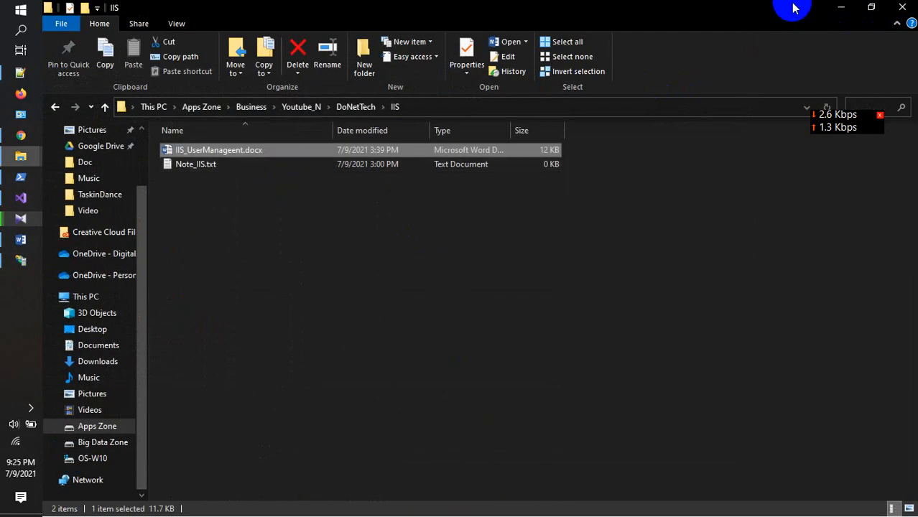
click(842, 7)
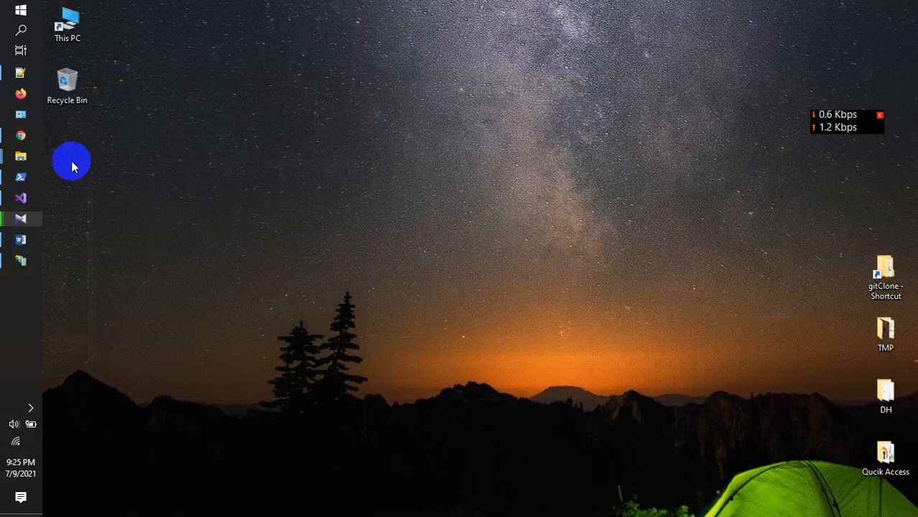
click(20, 240)
drag(193, 124, 327, 124)
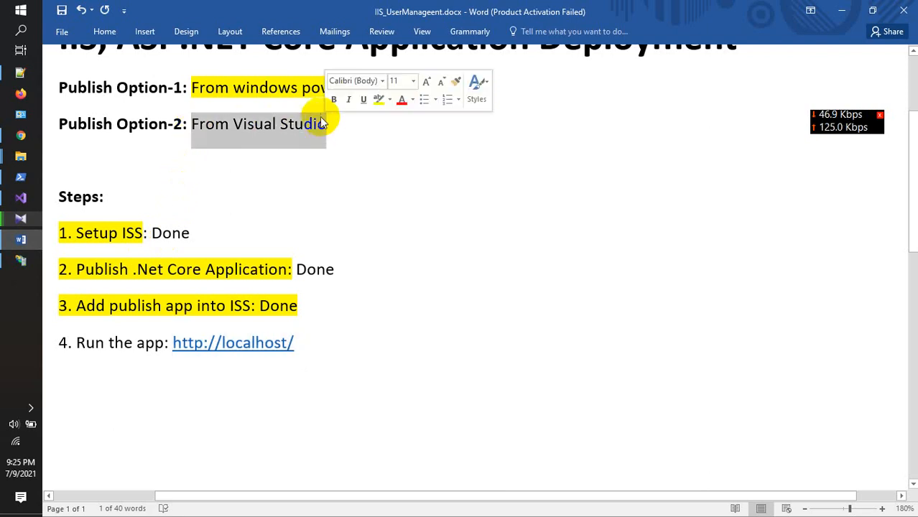
click(378, 99)
click(842, 10)
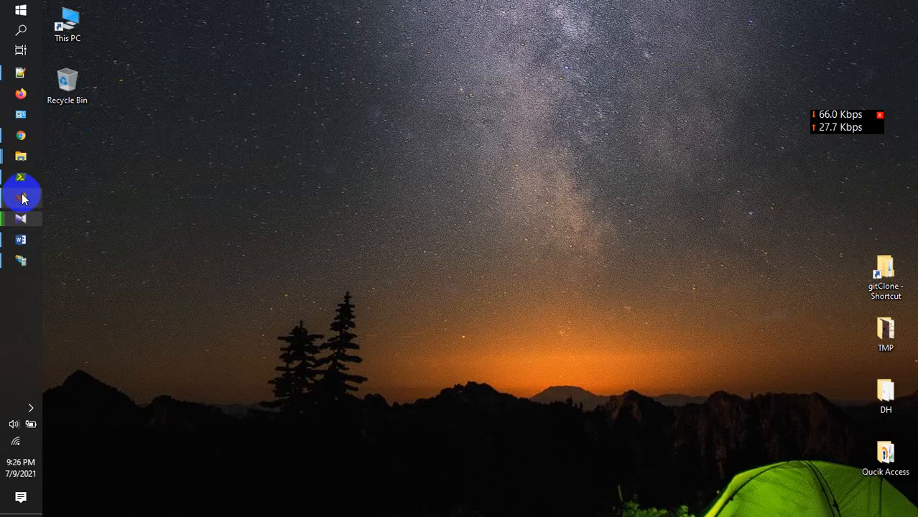
Switch to Visual Studio and open the Publish page of the UserManagement project.
click(22, 199)
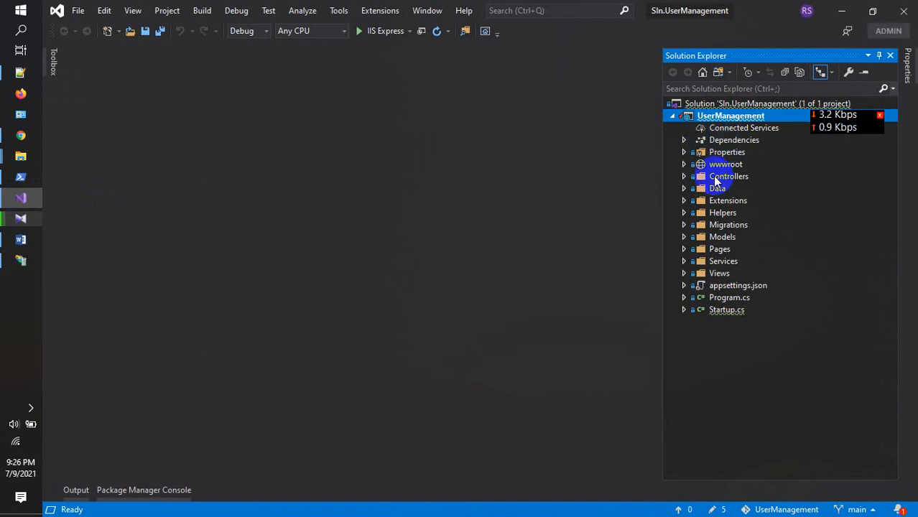
right_click(694, 123)
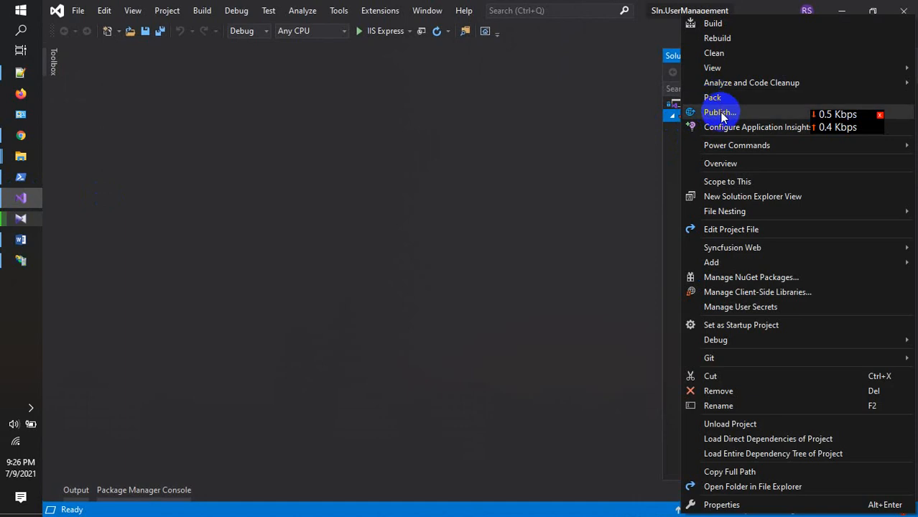
click(721, 116)
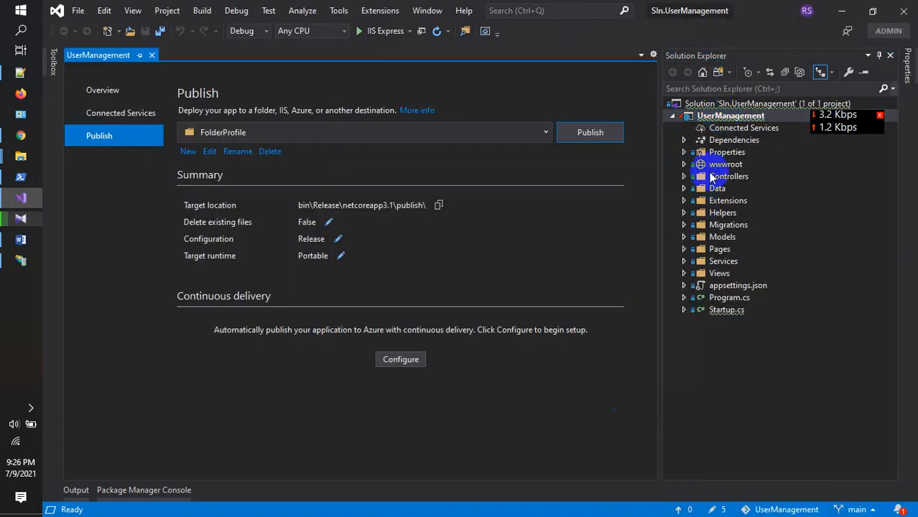
Close the Publish page, permanently delete the PublishProfiles folder under Properties, and collapse the Properties node.
click(151, 55)
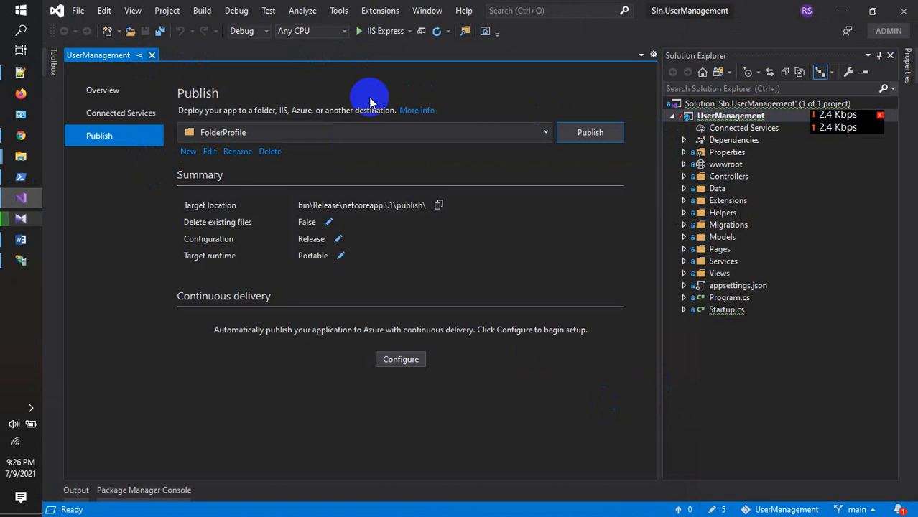
click(688, 152)
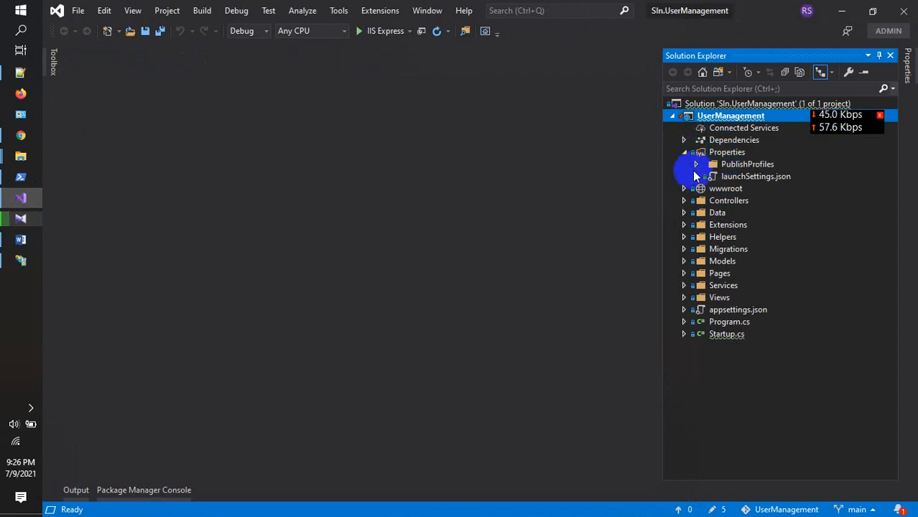
right_click(712, 163)
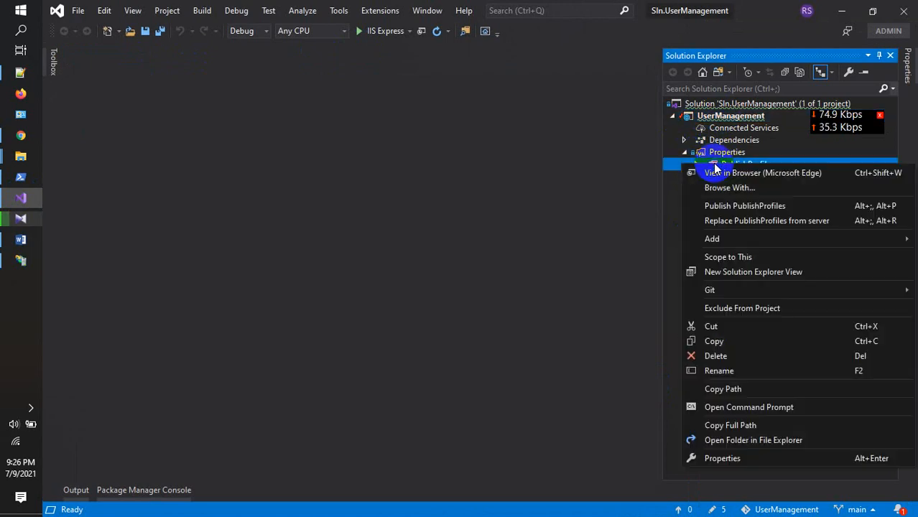
click(762, 356)
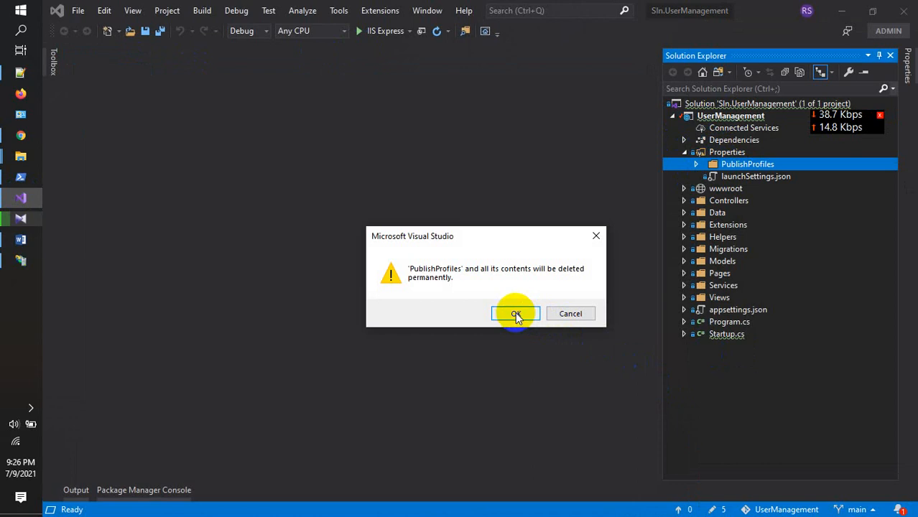
click(516, 314)
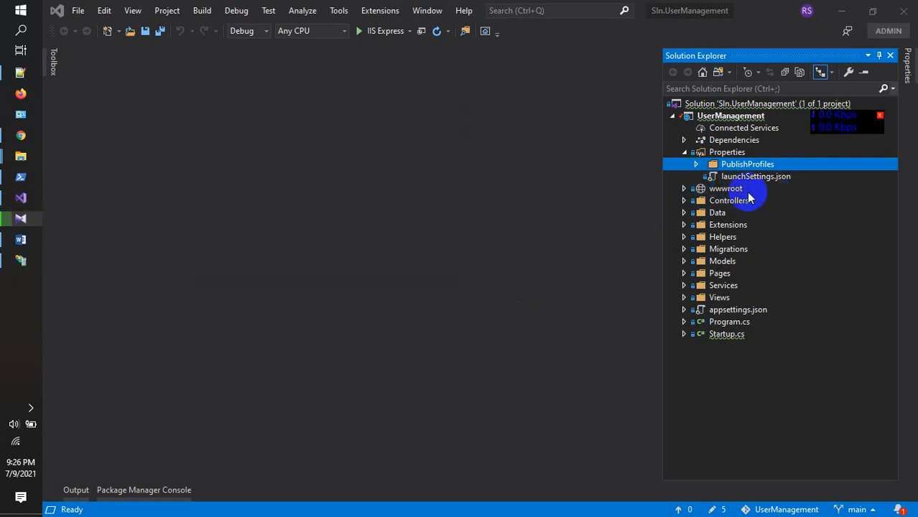
click(684, 152)
click(673, 115)
click(673, 116)
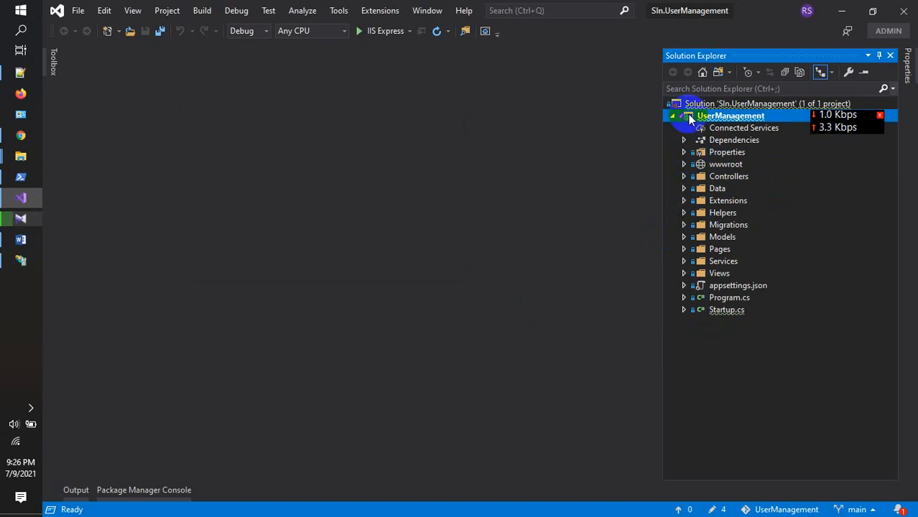
Start a new publish profile for the UserManagement project with Folder as the target and continue to its location.
right_click(689, 119)
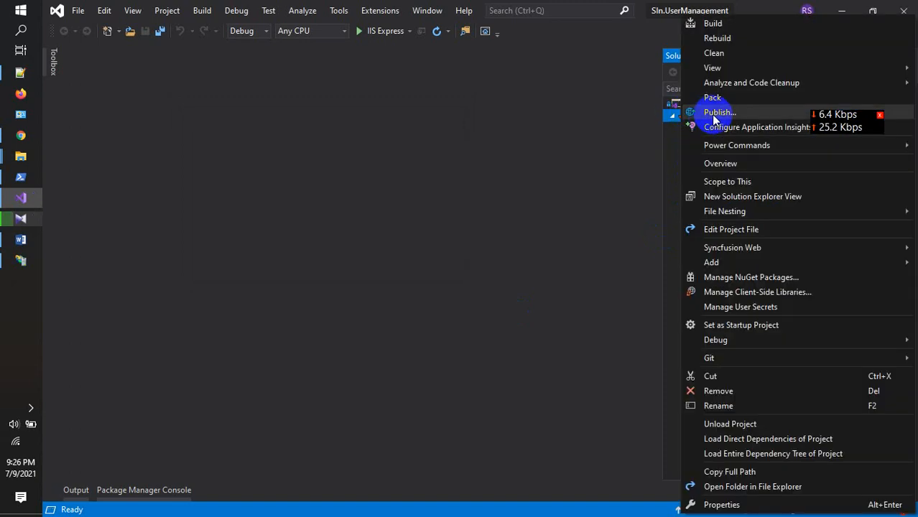
click(715, 113)
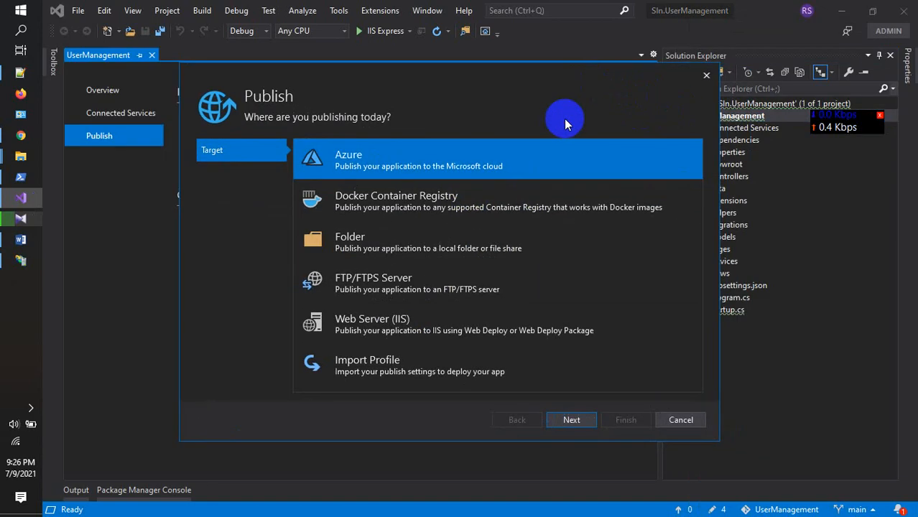
click(378, 249)
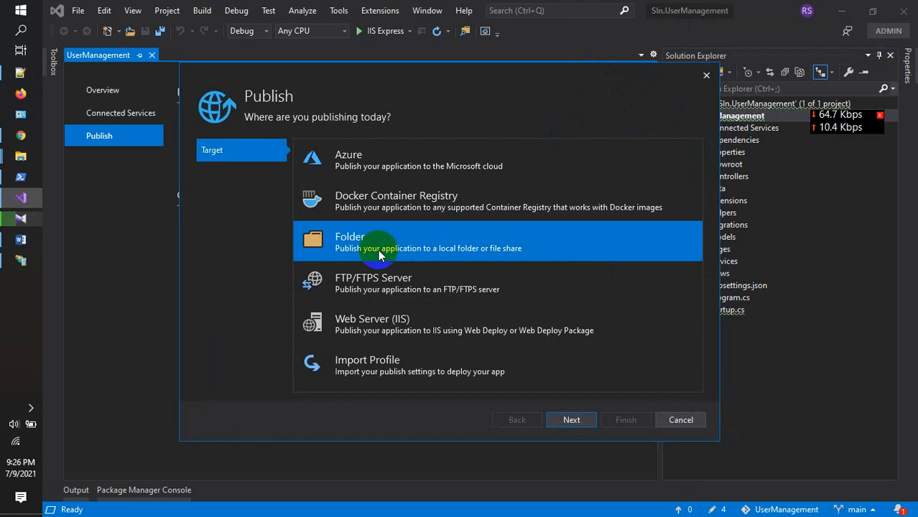
click(572, 420)
Copy the folder location bin\Release\netcoreapp3.1\publish\ and paste it below the "Publish Option-1: From command line" line of Note_IIS.txt in Notepad++.
click(444, 158)
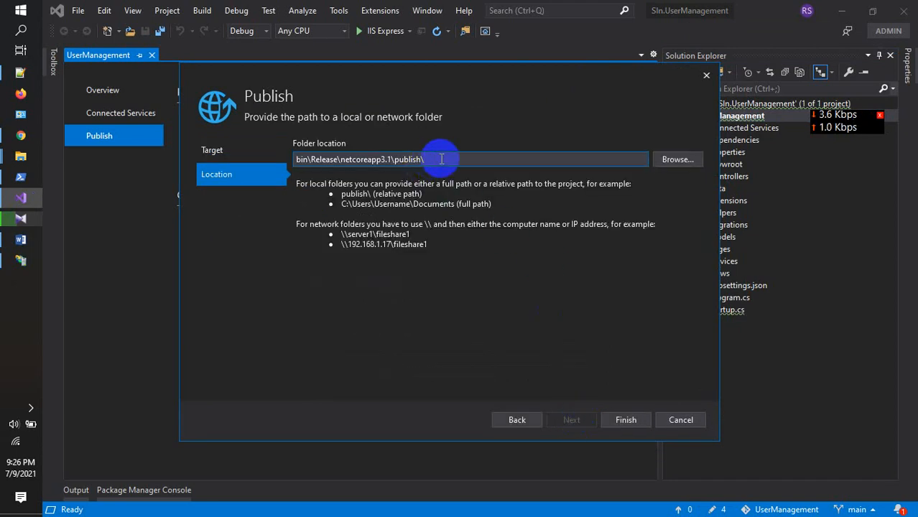
drag(449, 161, 238, 154)
key(ctrl+c)
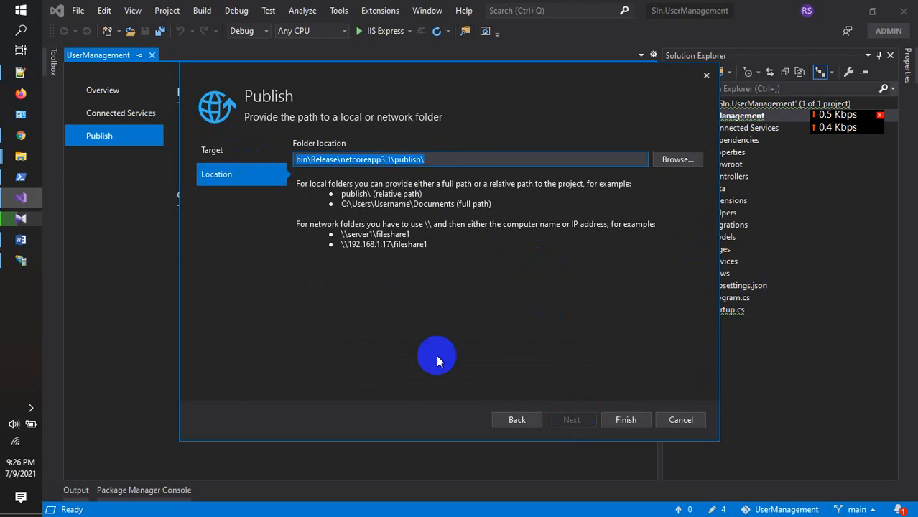
click(21, 72)
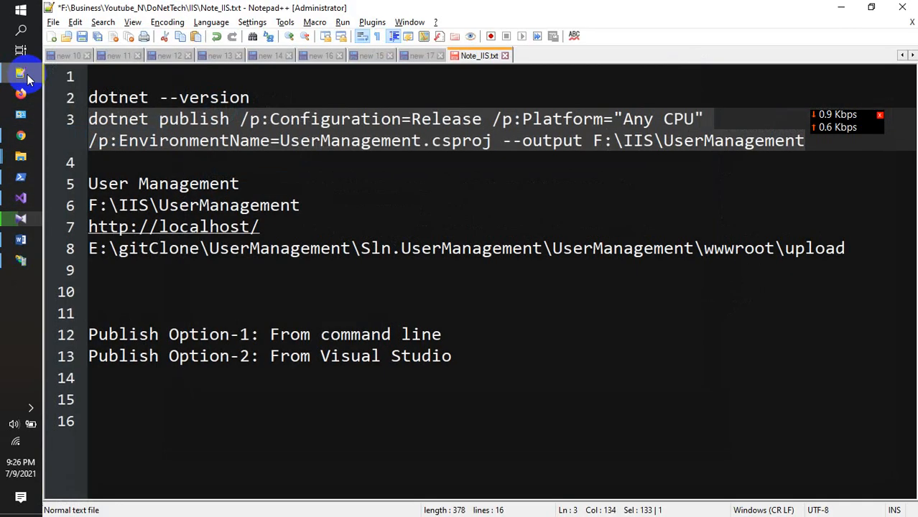
click(471, 334)
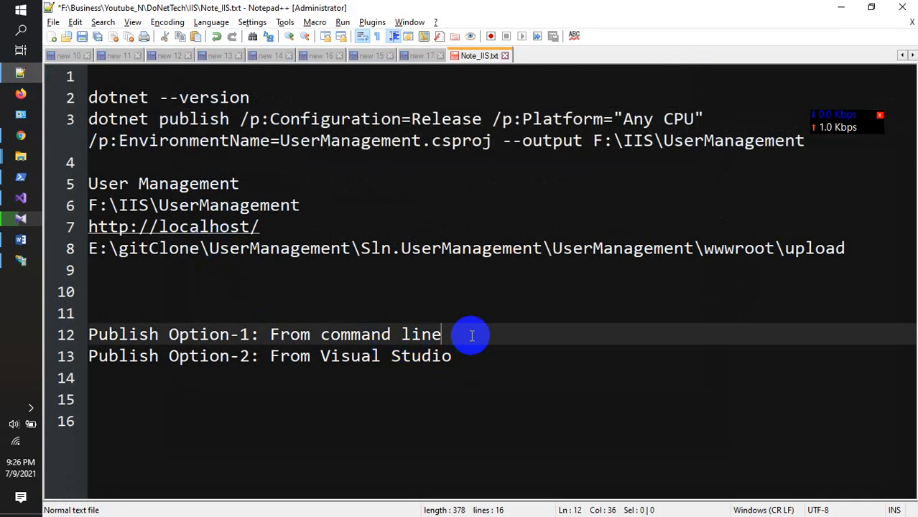
key(Return)
key(ctrl+v)
key(Return)
key(Return)
Return to Visual Studio and finish creating the folder publish profile with bin\Release\netcoreapp3.1\publish\ as its location.
key(alt+Tab)
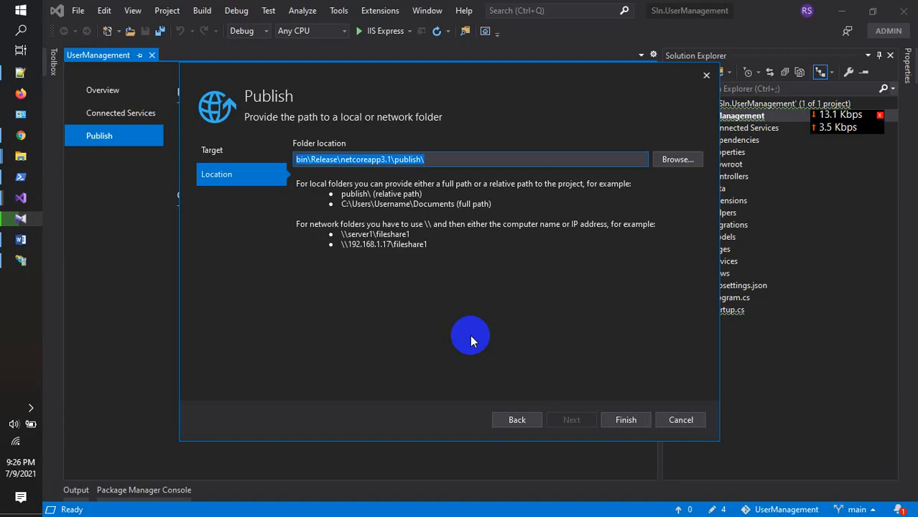
click(484, 315)
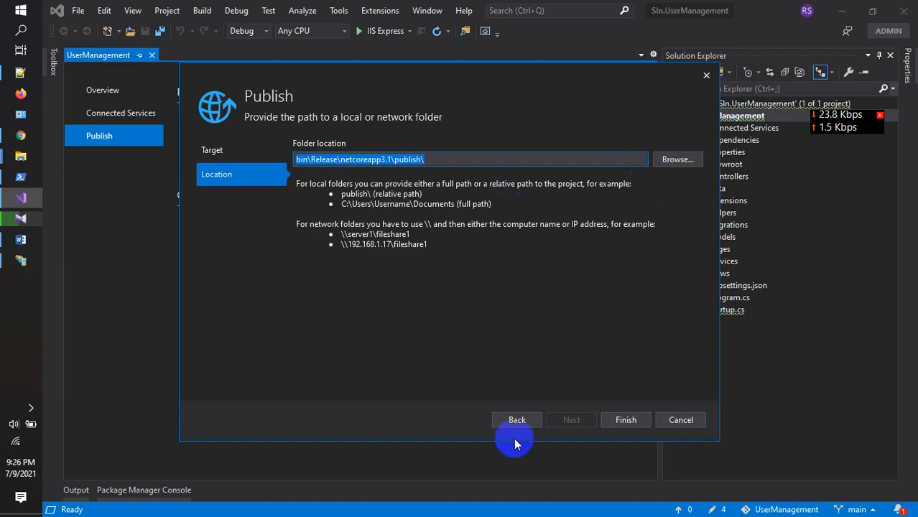
click(626, 421)
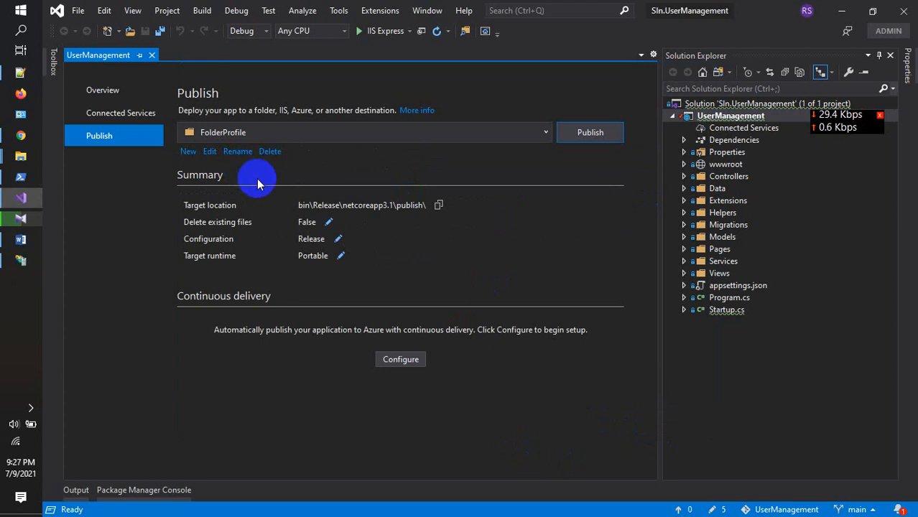
key(Print)
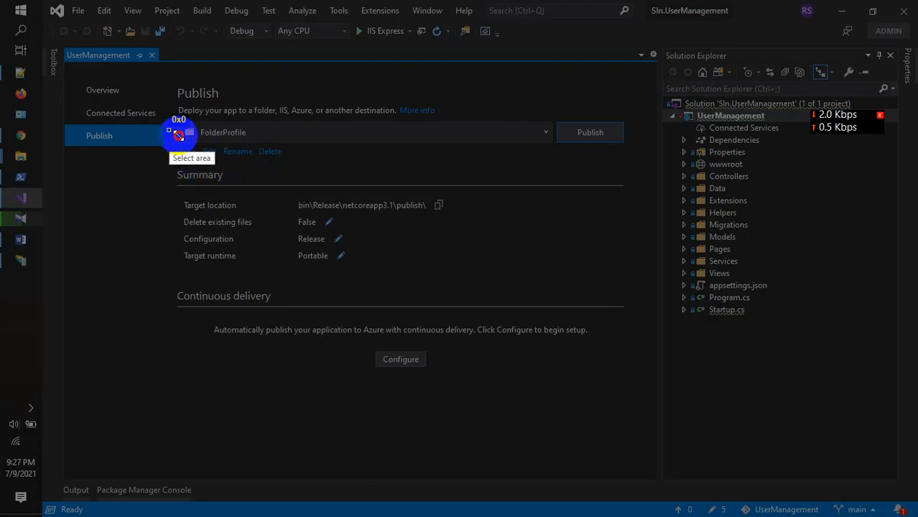
mouse_move(169, 131)
mouse_down()
mouse_move(334, 184)
mouse_move(335, 175)
mouse_up()
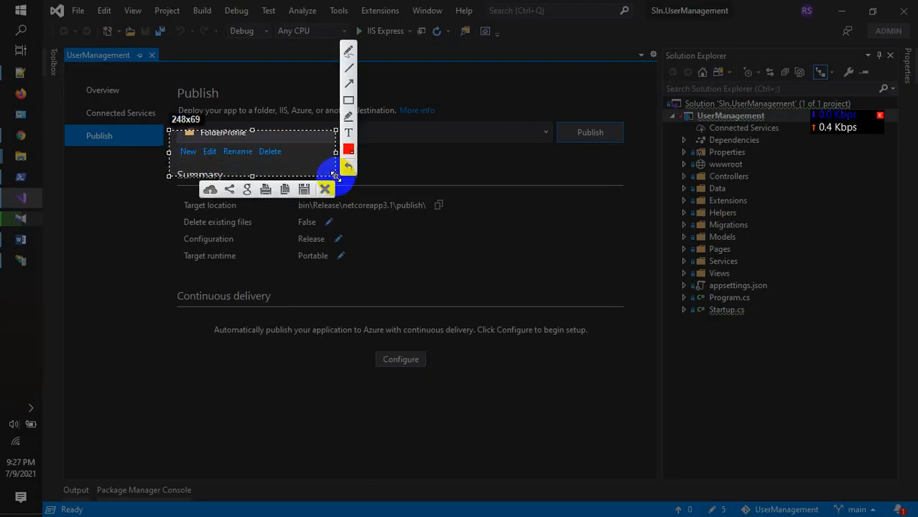
key(Escape)
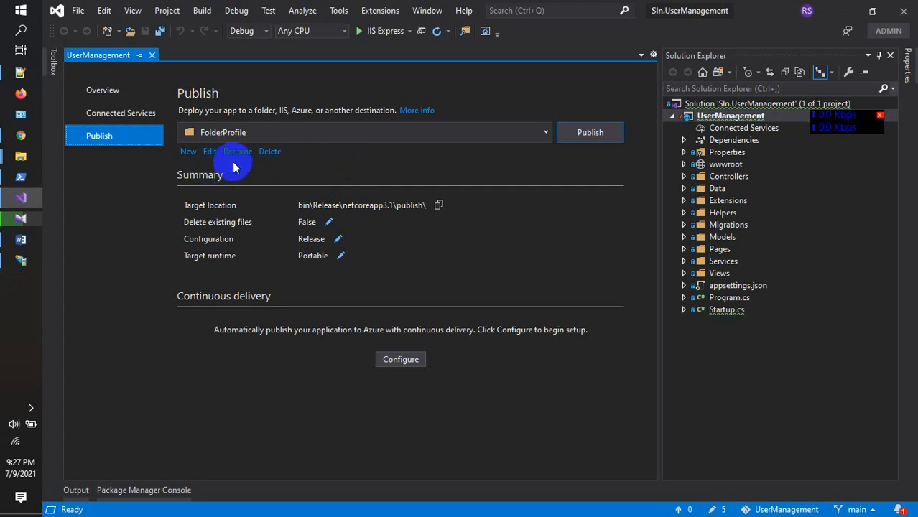
Open FolderProfile for editing, review its connection, settings and File Publish Options, and save the profile.
click(210, 153)
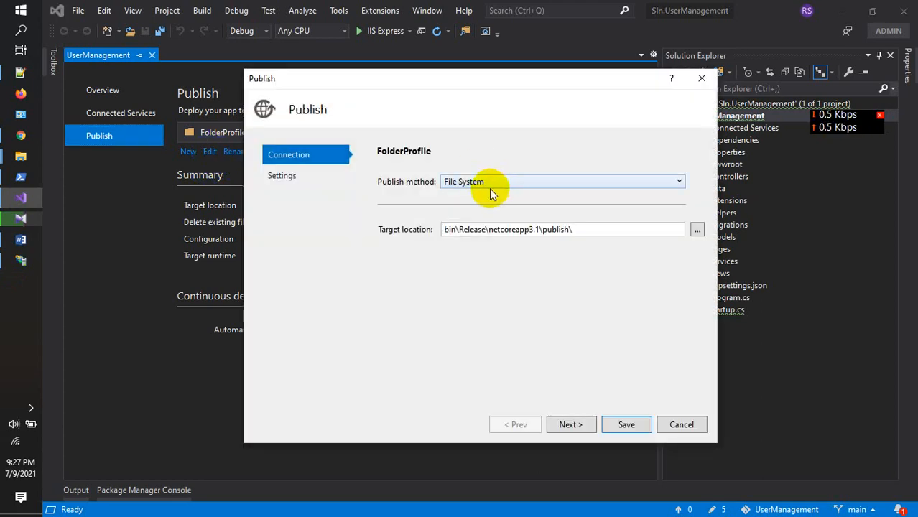
key(Print)
drag(380, 164, 706, 201)
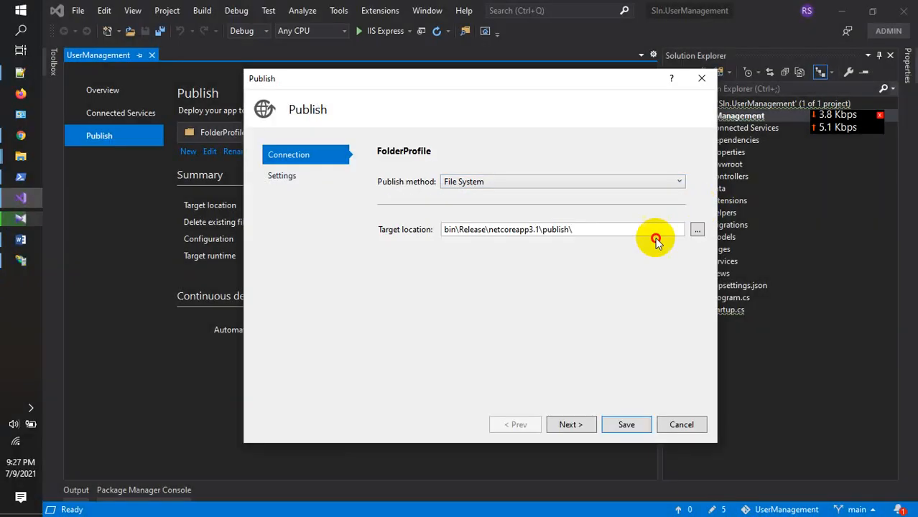
click(567, 425)
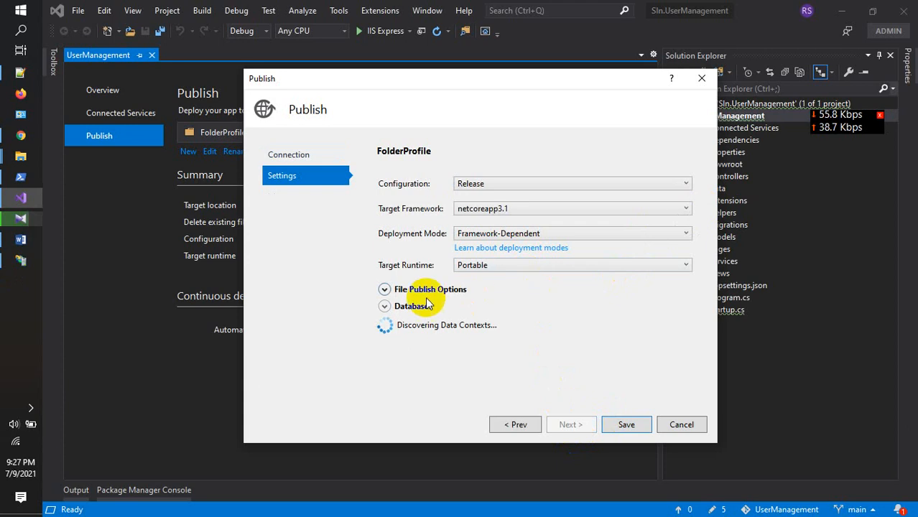
click(384, 290)
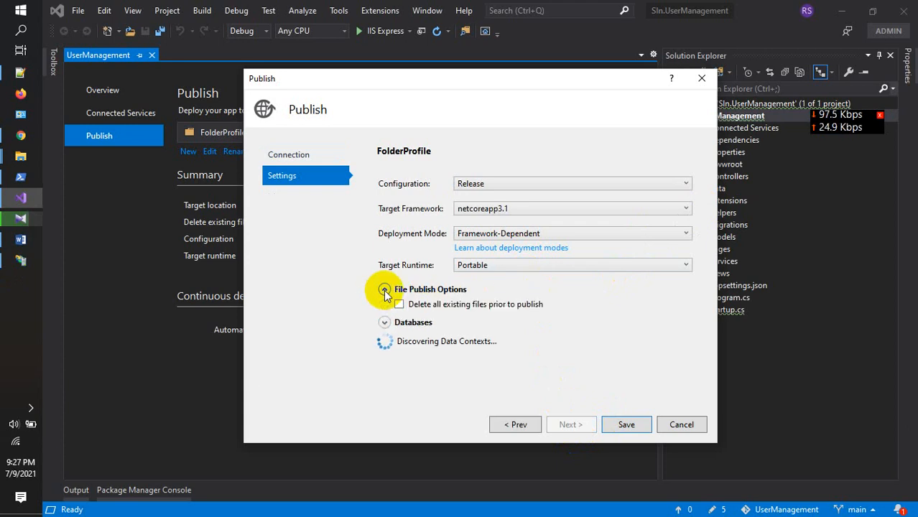
click(384, 290)
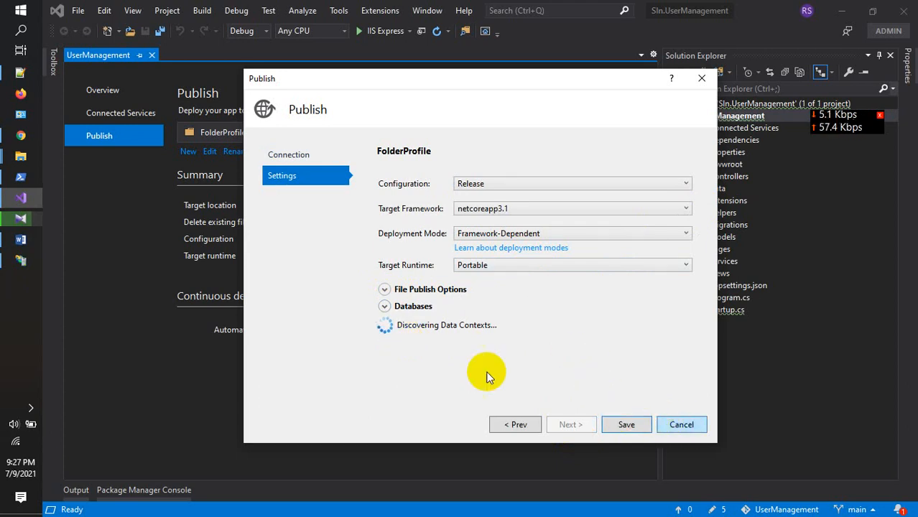
click(635, 425)
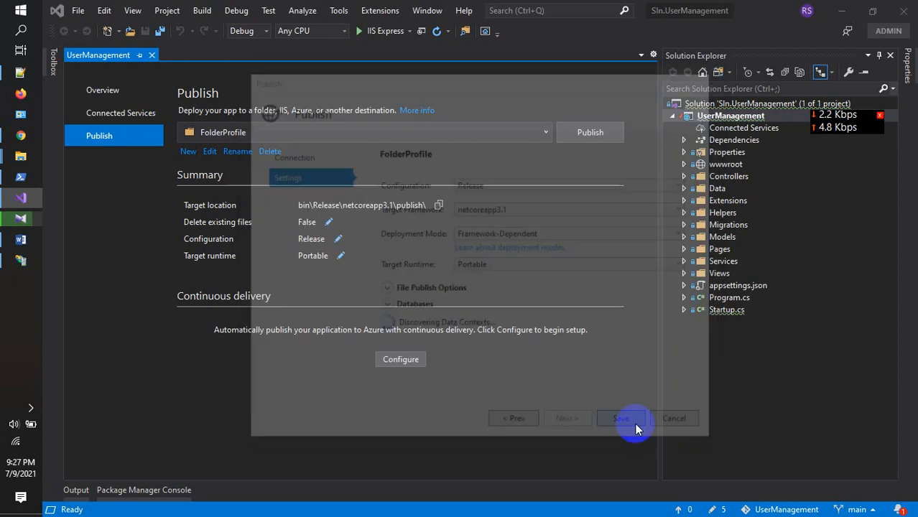
Open the UserManagement project folder in File Explorer and check the contents of bin\Release\netcoreapp3.1 for existing publish folders.
click(697, 118)
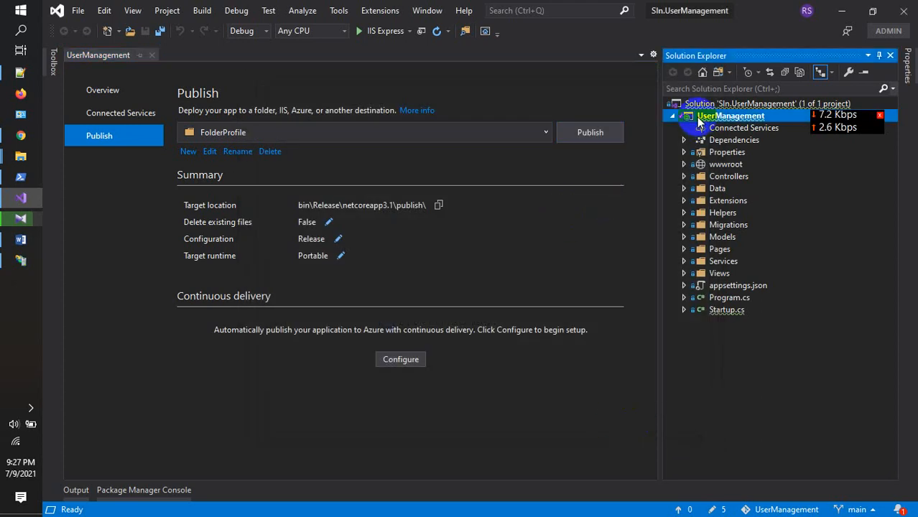
right_click(698, 121)
click(769, 486)
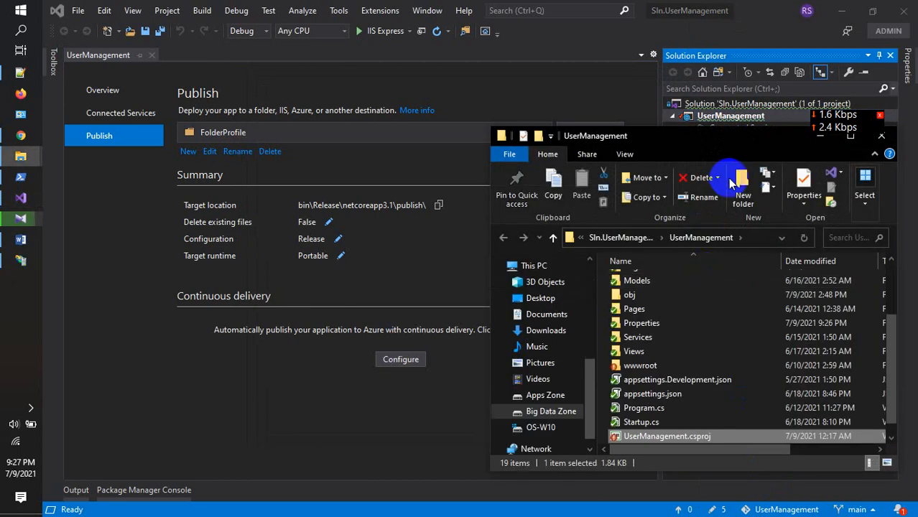
scroll(670, 337, up, 2)
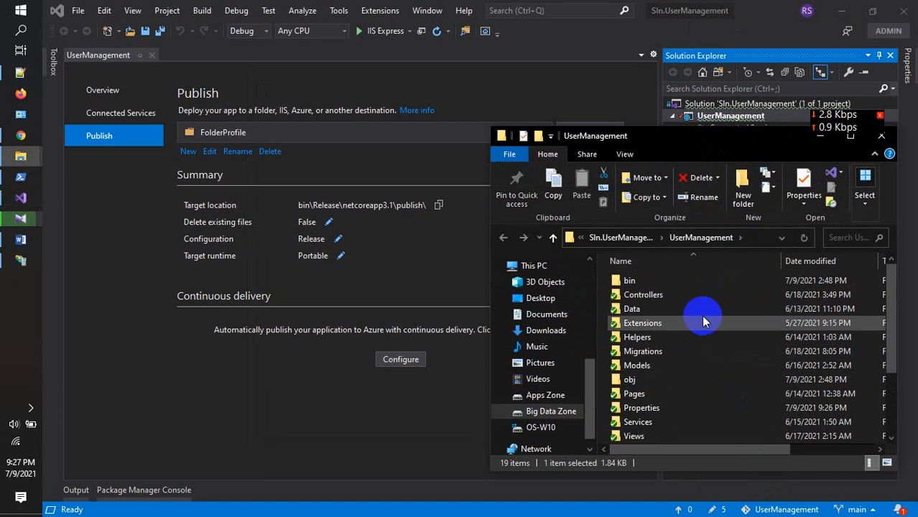
double_click(629, 282)
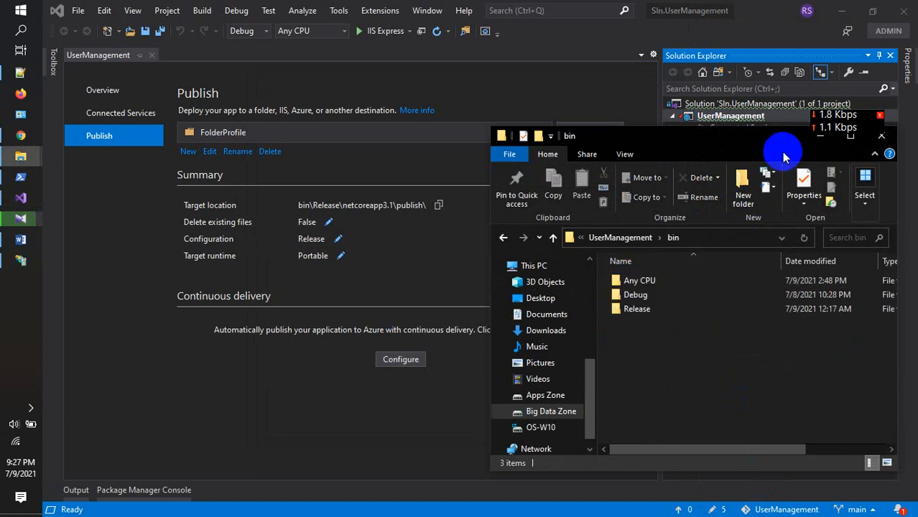
double_click(790, 138)
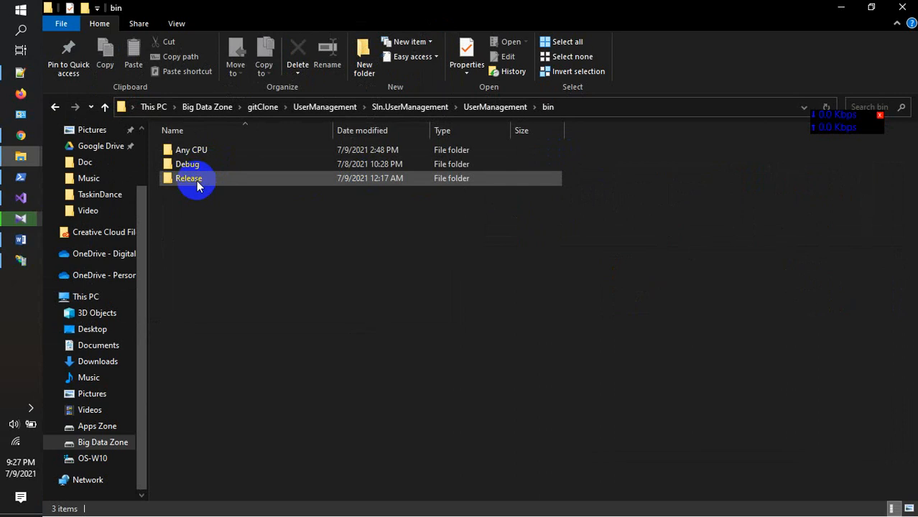
double_click(193, 179)
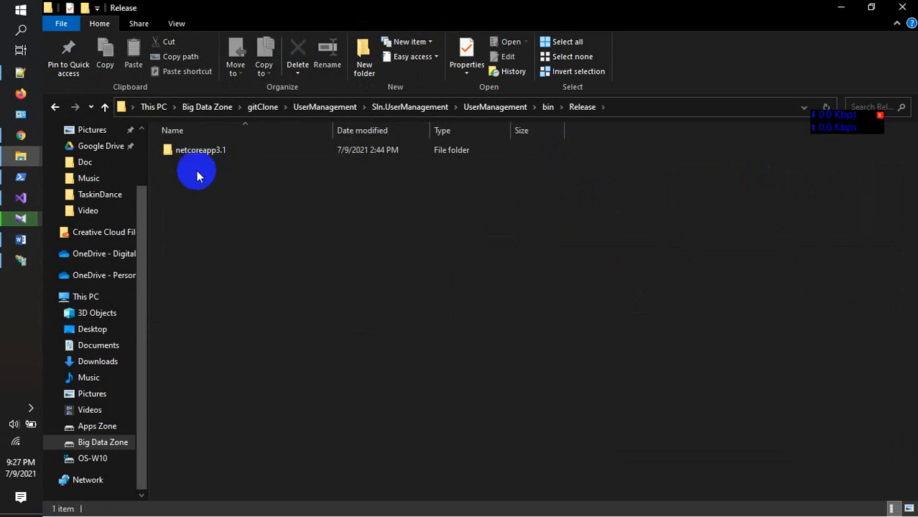
click(201, 153)
double_click(201, 151)
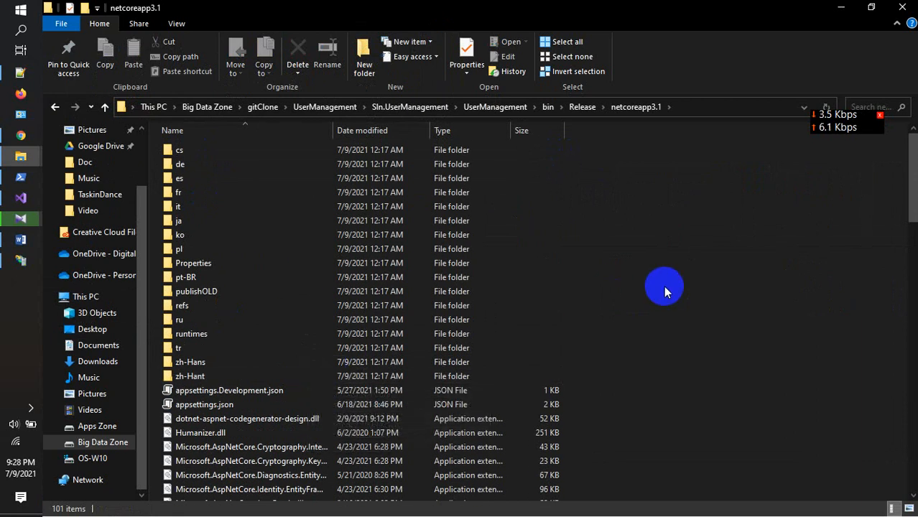
click(210, 292)
Minimize File Explorer and publish the UserManagement project with FolderProfile from Visual Studio.
click(842, 10)
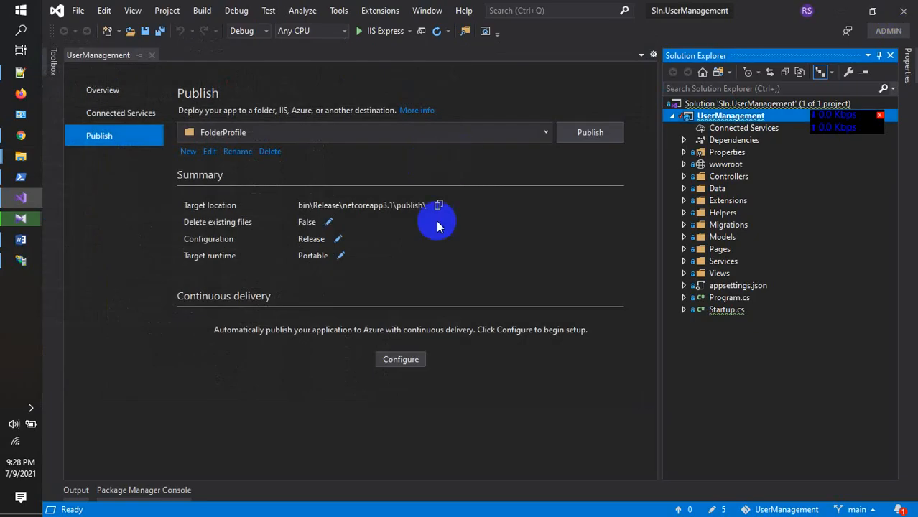
click(595, 241)
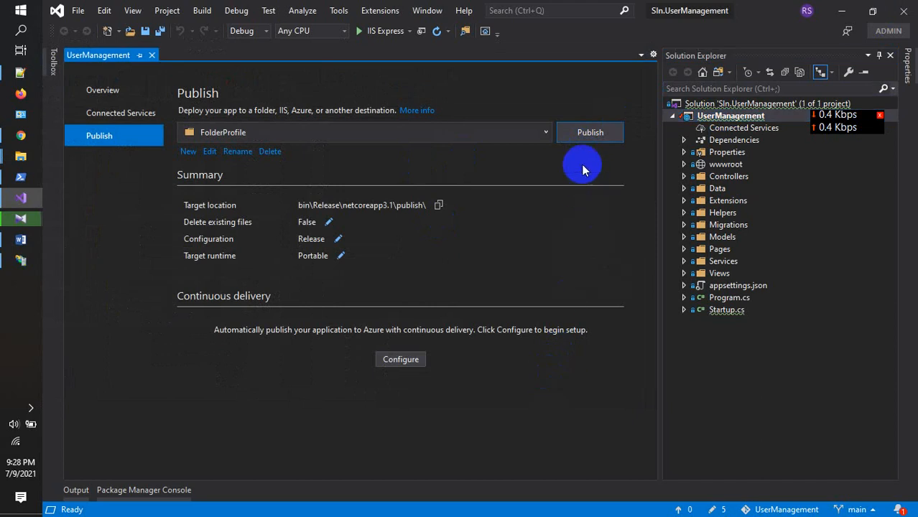
click(586, 134)
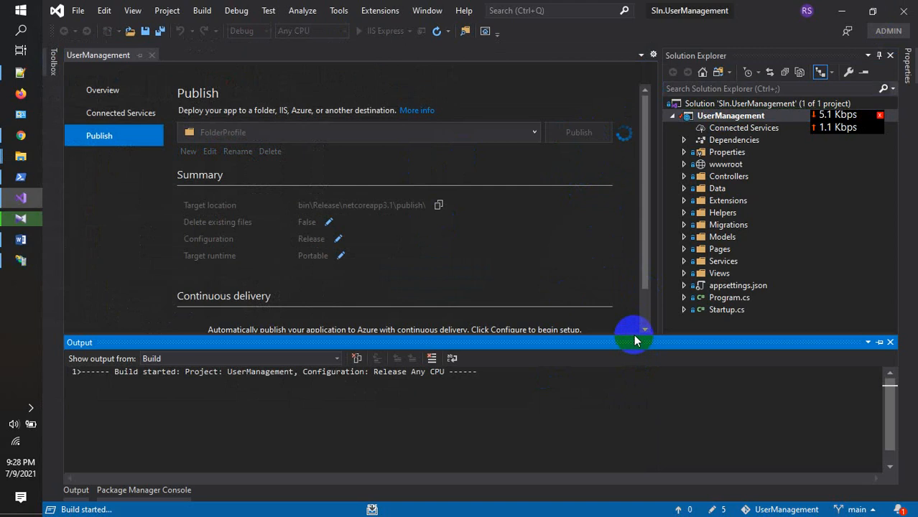
Enlarge the build output area, open the published folder from its link, check it within netcoreapp3.1, and copy the publish folder's path.
drag(634, 335, 634, 299)
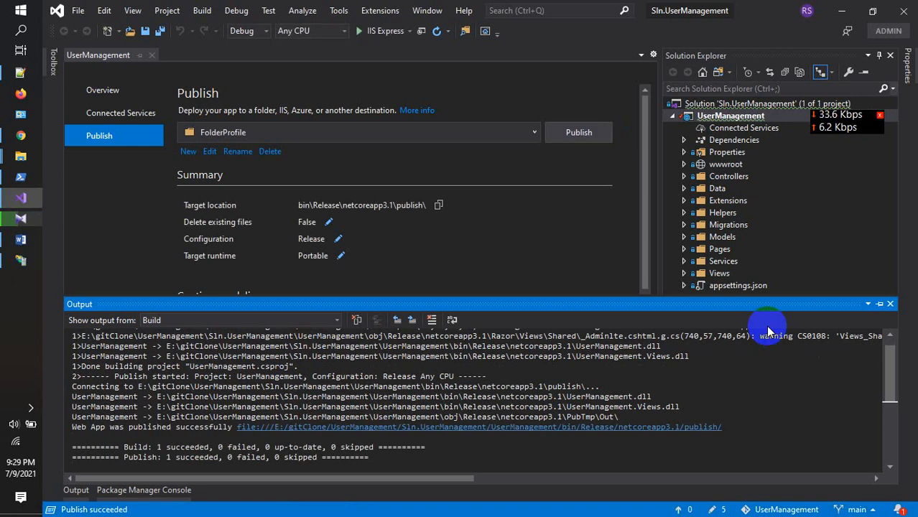
ctrl+click(571, 427)
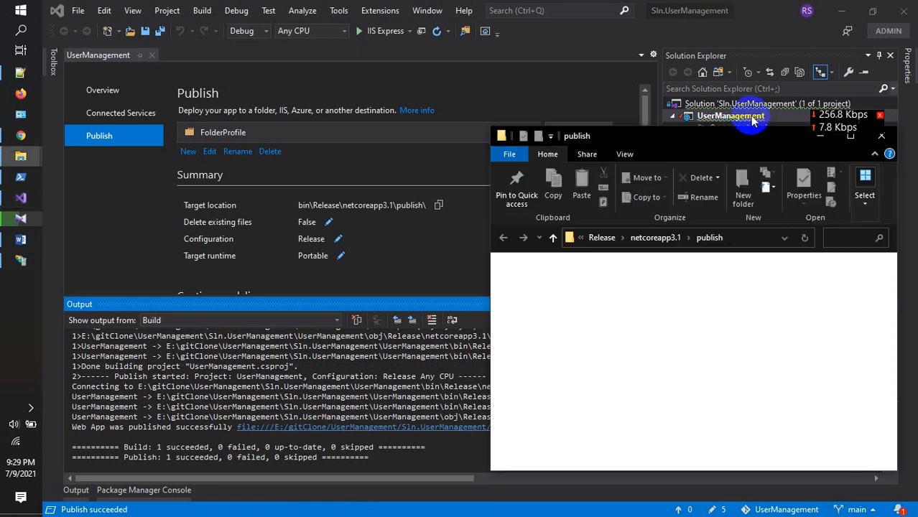
click(848, 135)
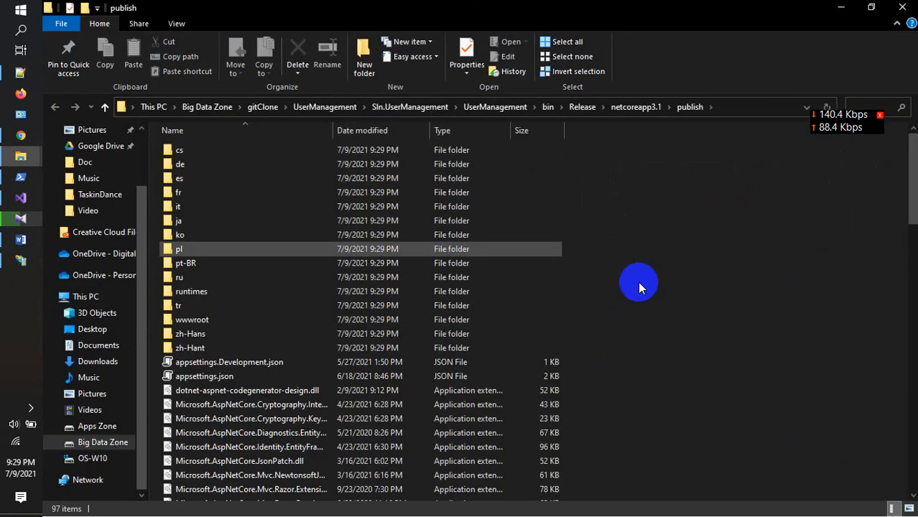
click(630, 110)
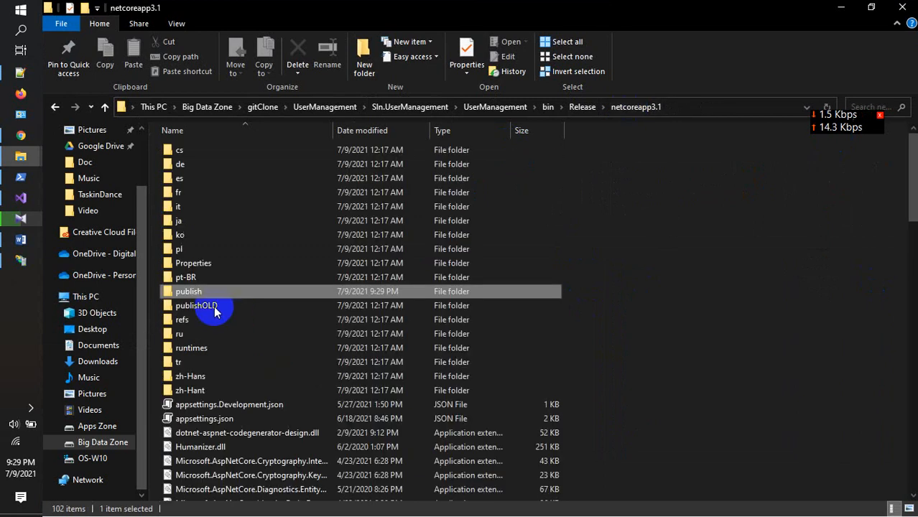
double_click(188, 292)
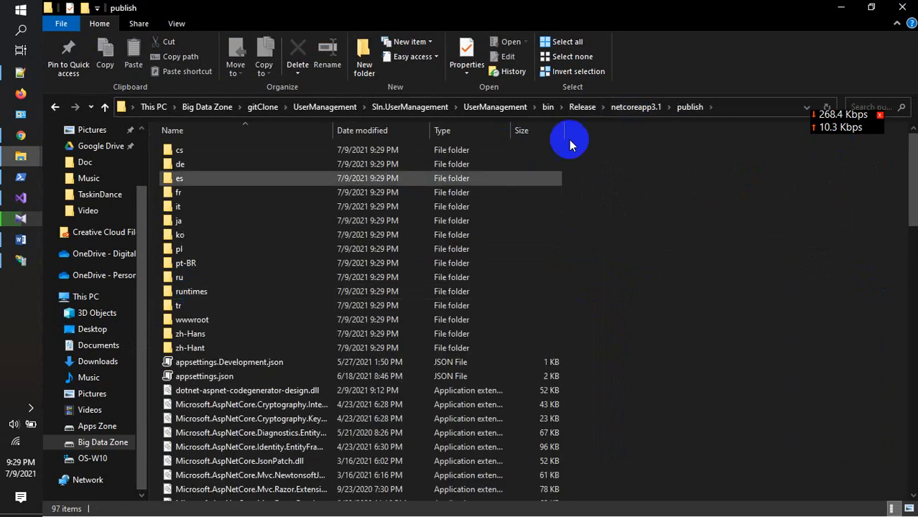
click(726, 108)
key(ctrl+c)
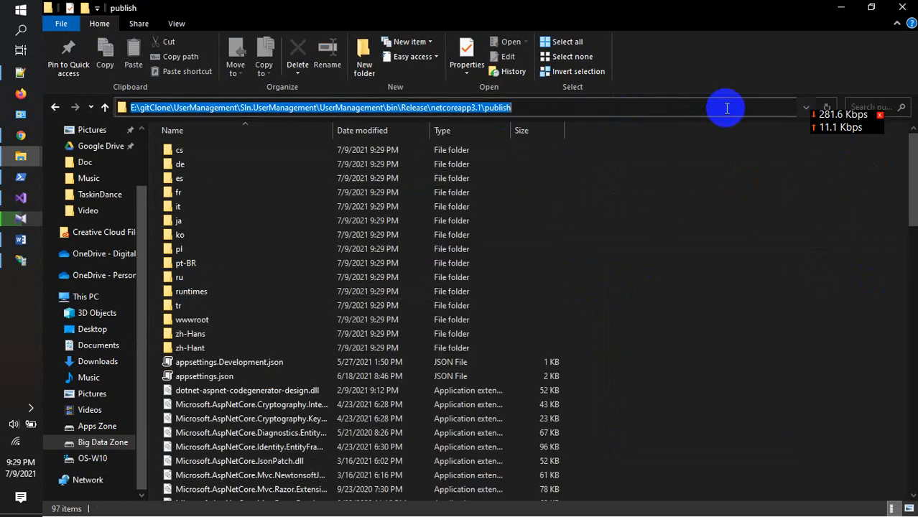
Switch to the IIS_UserManageent.docx document in Word and append ": Done" to the Publish Option-2 line.
click(842, 7)
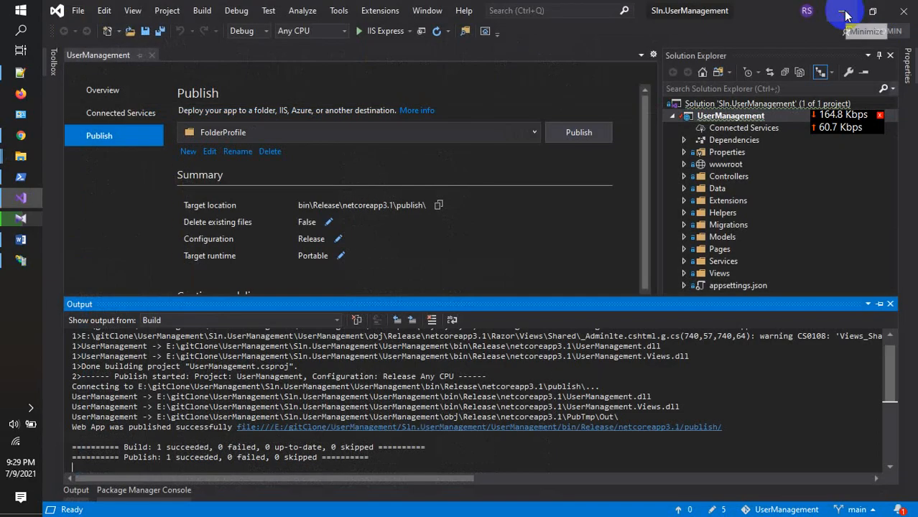
click(842, 10)
click(844, 11)
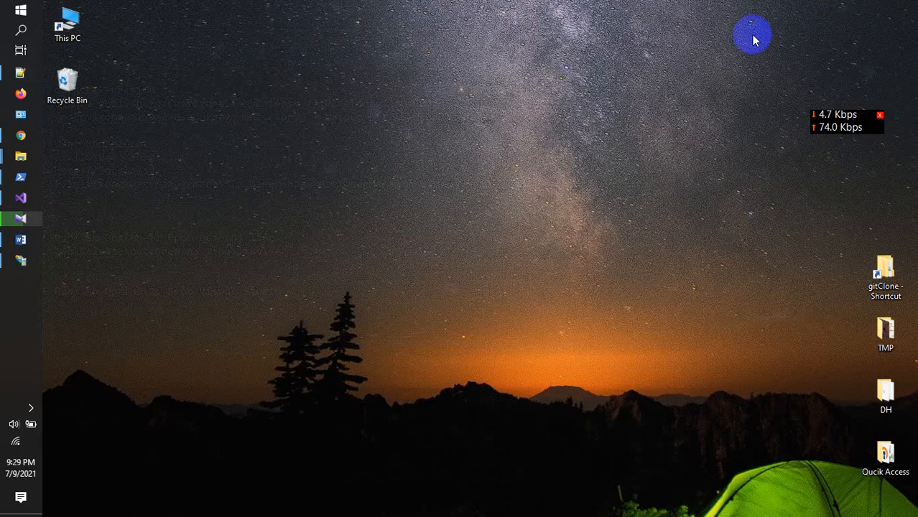
click(22, 240)
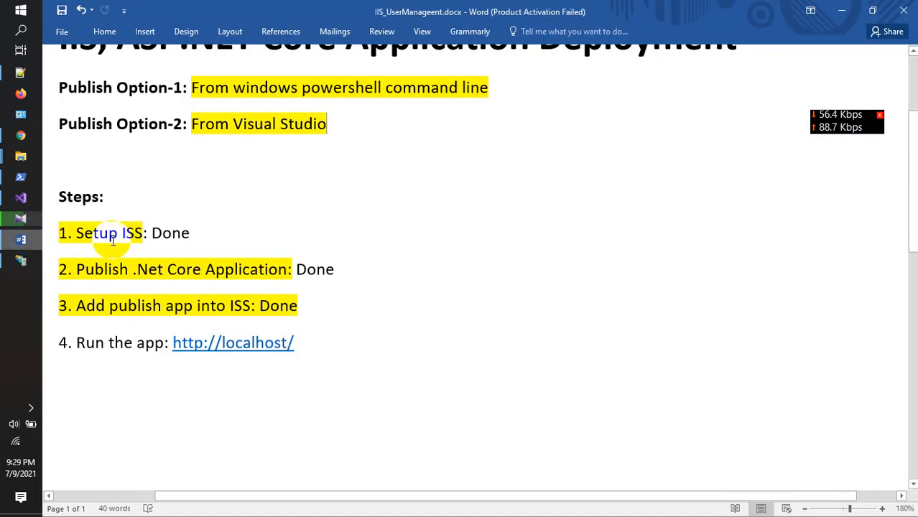
scroll(325, 175, up, 2)
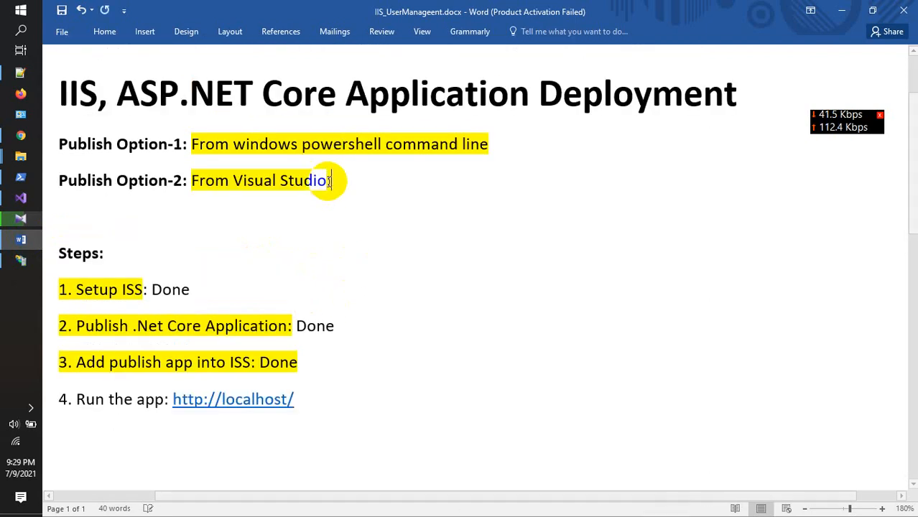
text(: Done)
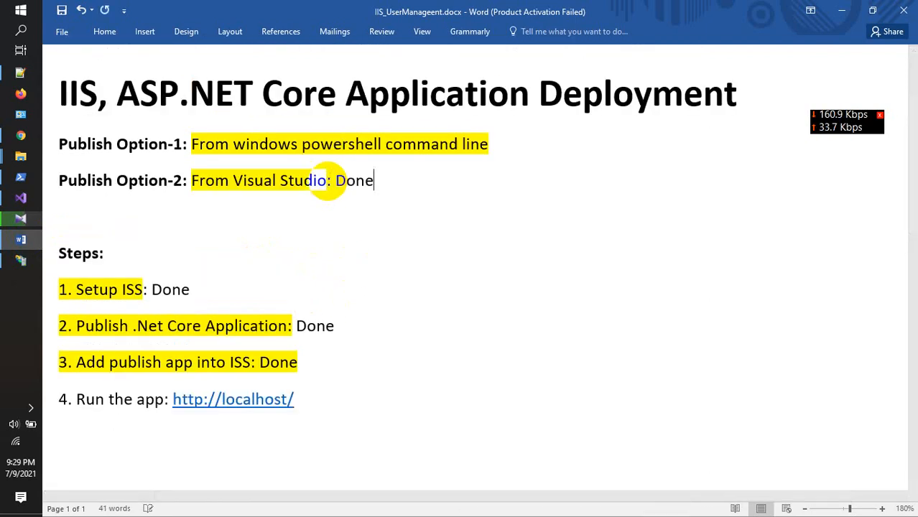
click(842, 10)
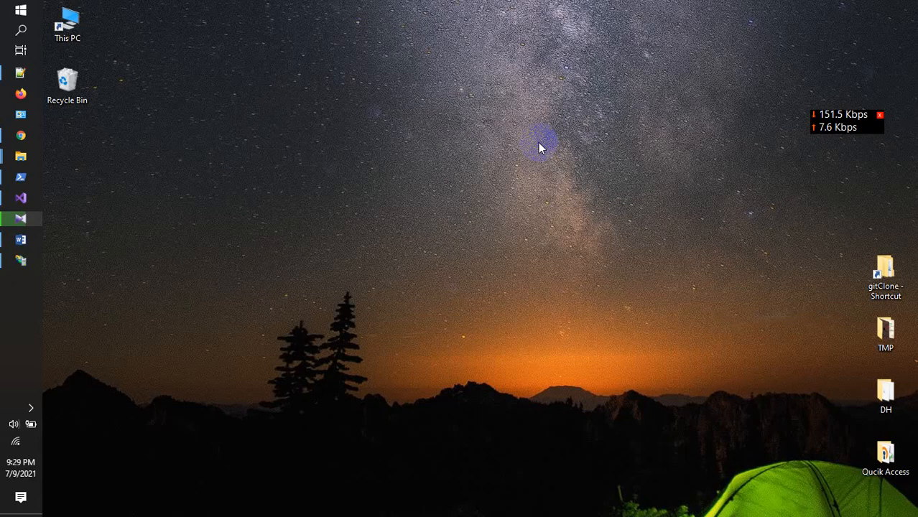
Switch to IIS Manager and start a new website under Sites with the site name UserManagementVS.
click(21, 261)
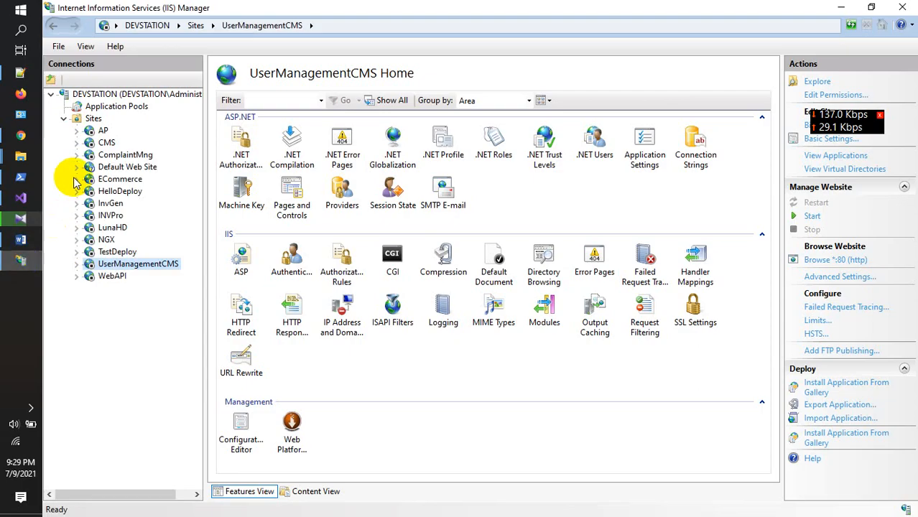
double_click(74, 118)
right_click(73, 118)
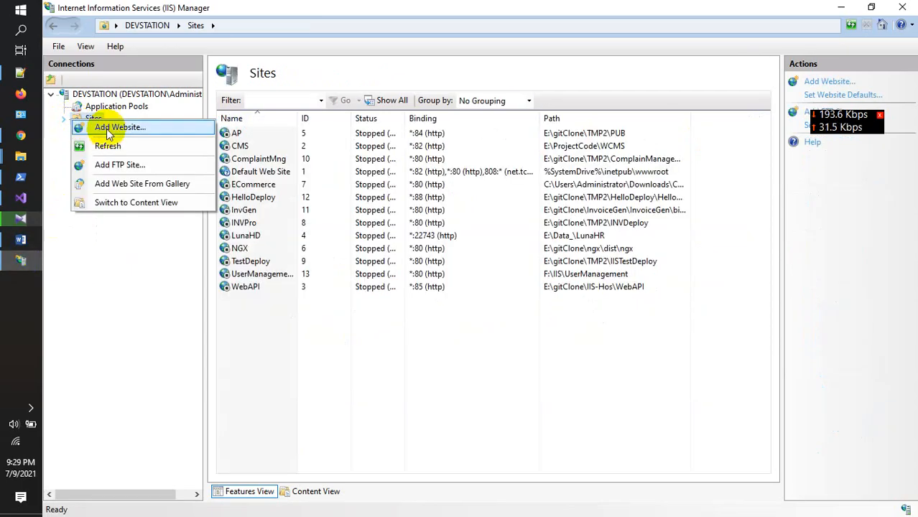
click(109, 129)
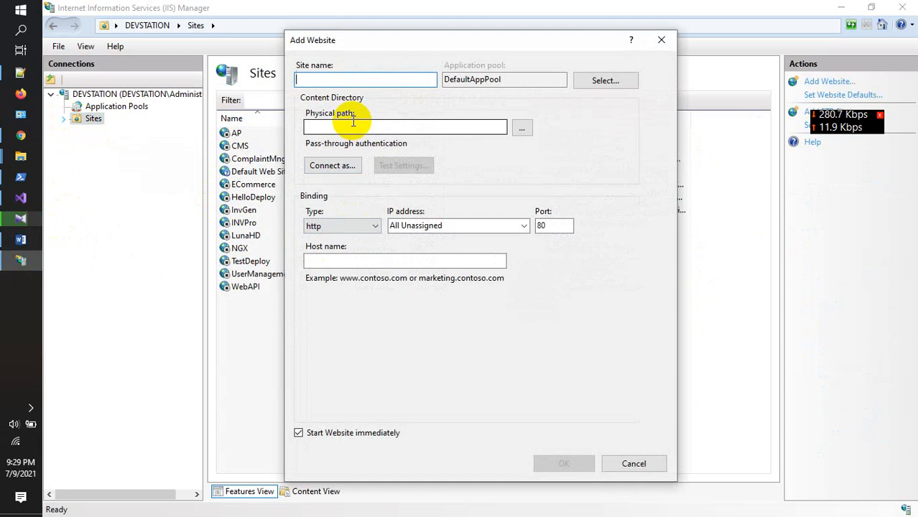
text(UserMana)
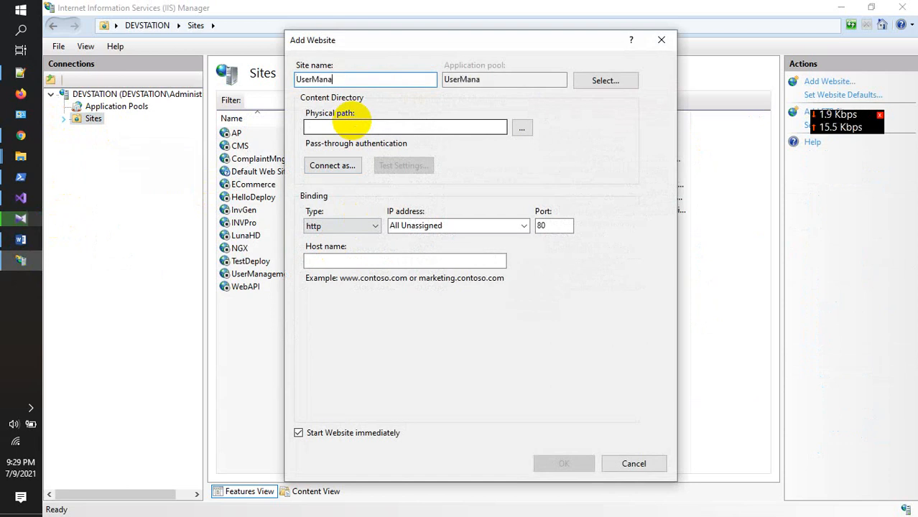
text(gement)
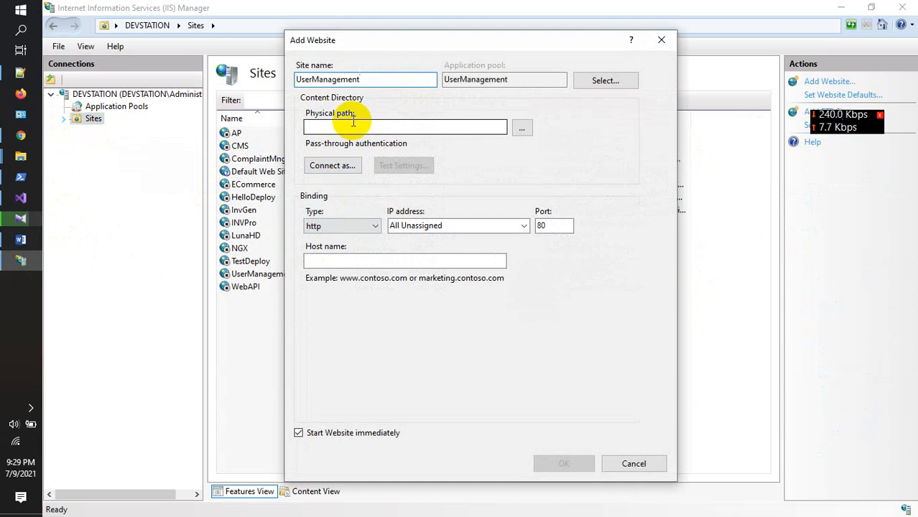
text(VS)
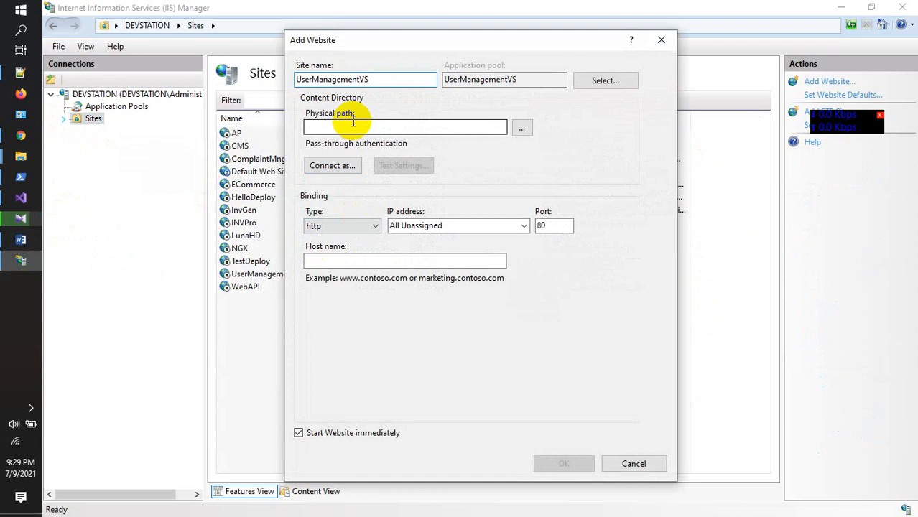
Paste the copied bin\Release\netcoreapp3.1\publish folder path as the physical path, keep port 80, and create the website.
click(374, 127)
key(ctrl+v)
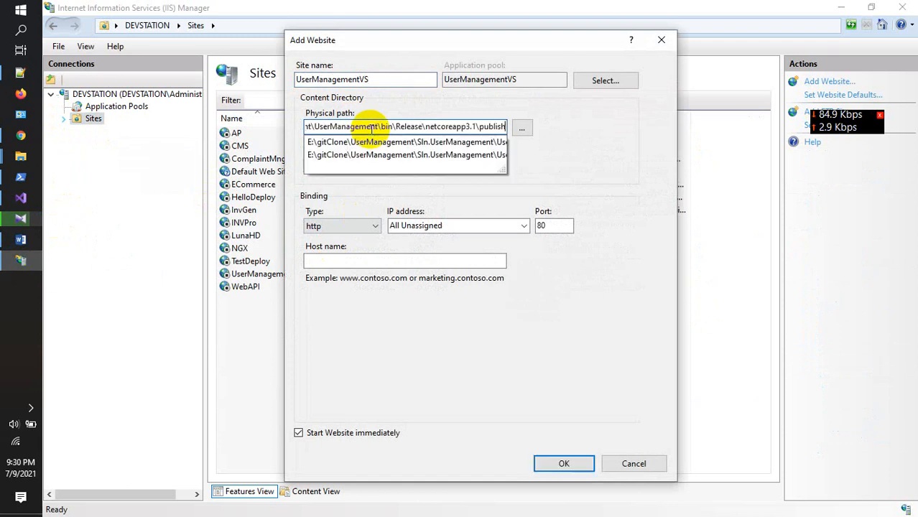
click(586, 157)
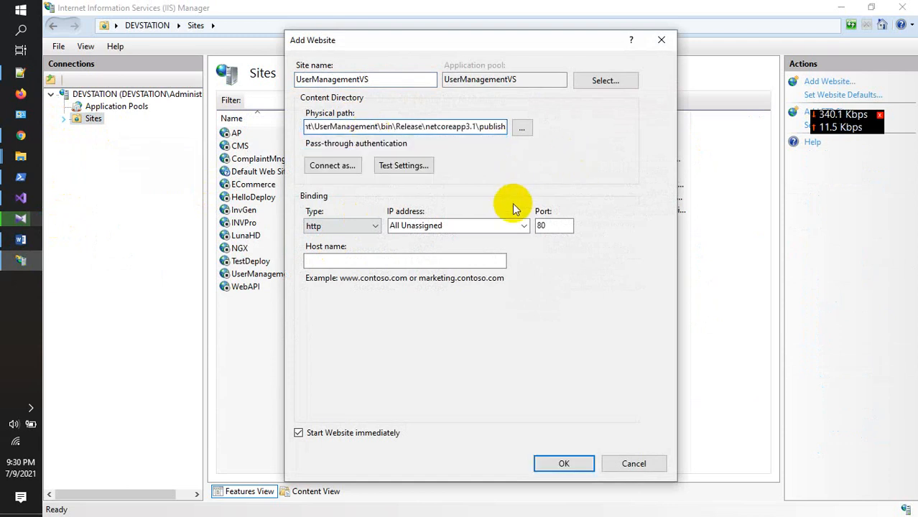
click(546, 226)
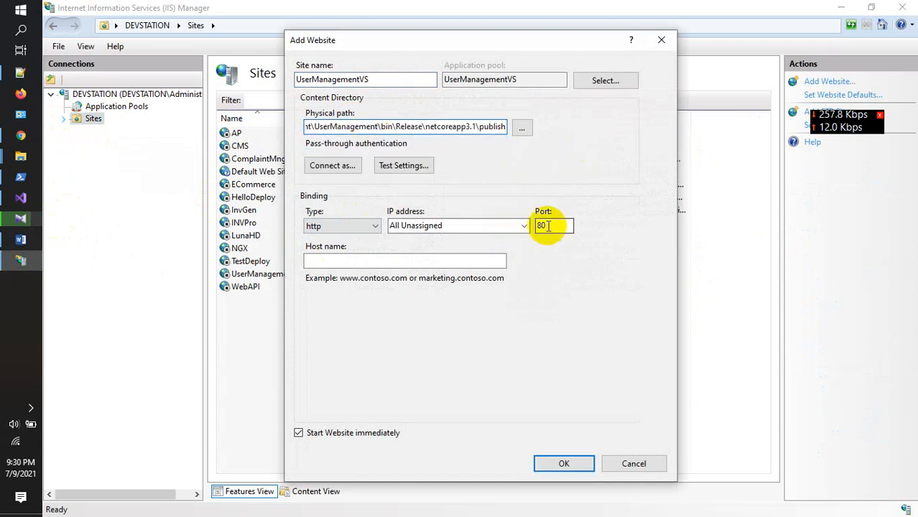
click(564, 464)
click(527, 323)
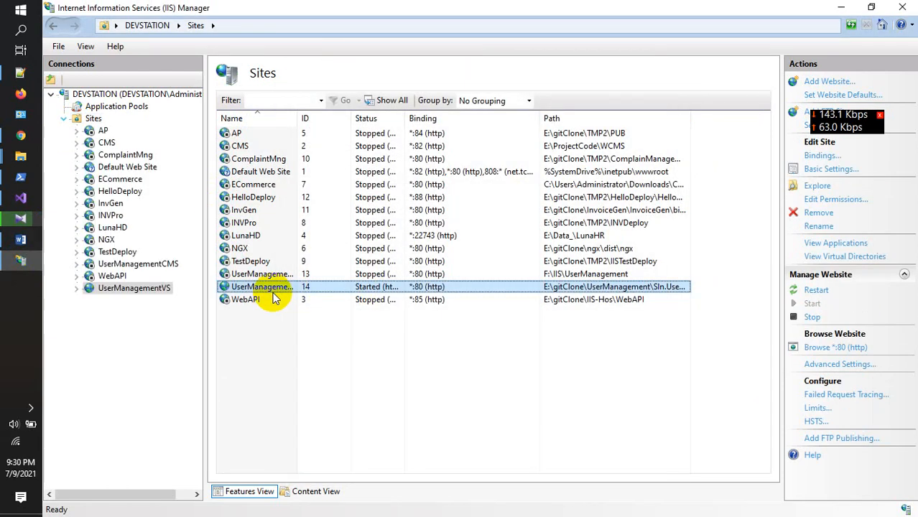
Open the UserManagementVS site, restart it, and browse it on *:80 (http).
double_click(272, 291)
click(819, 206)
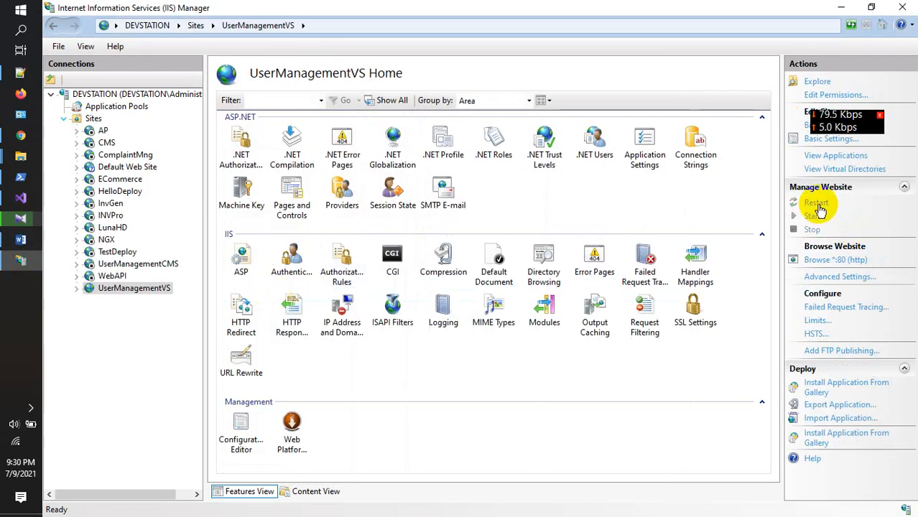
click(820, 261)
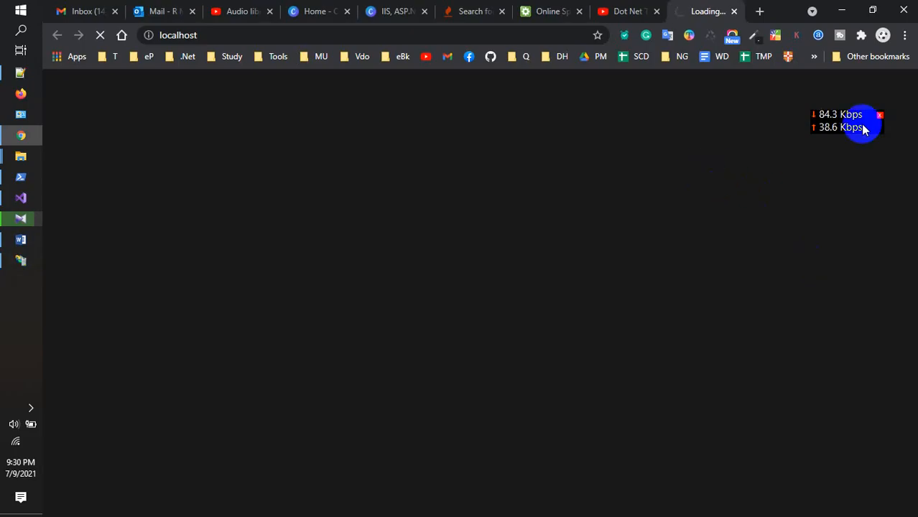
drag(865, 127, 833, 141)
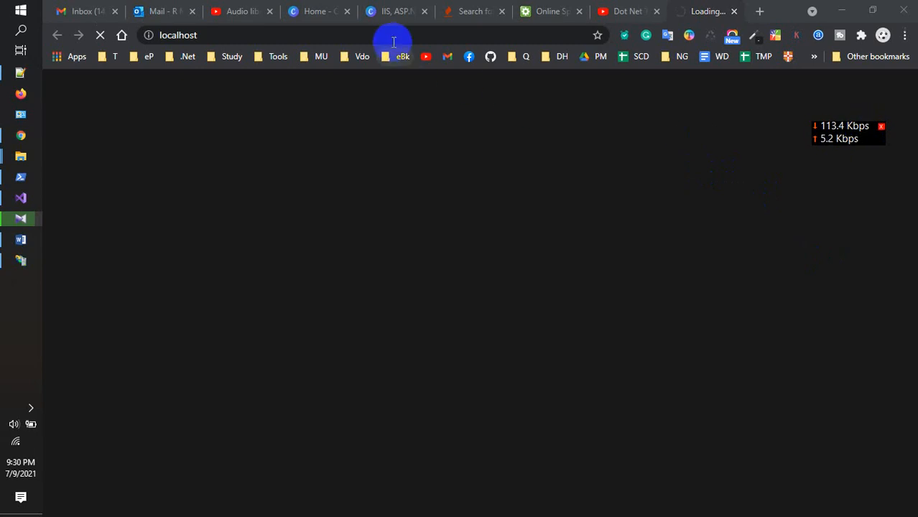
click(298, 35)
key(ctrl+c)
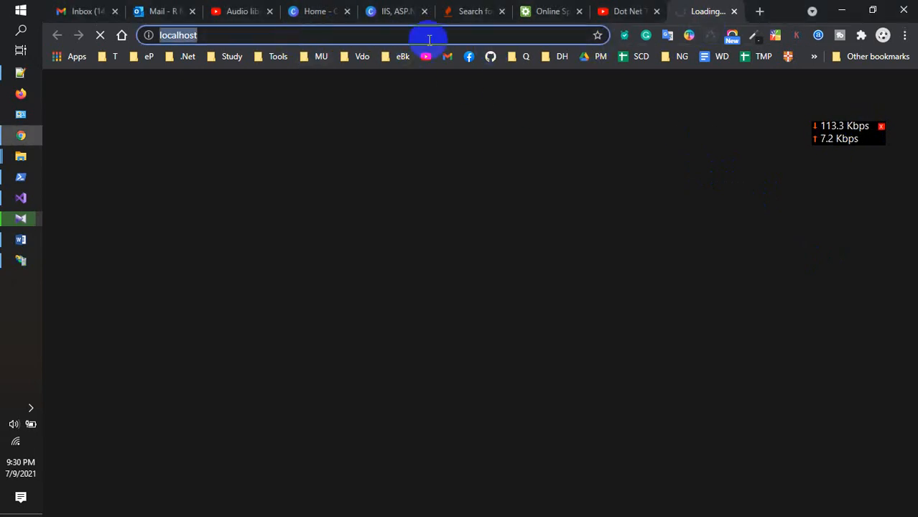
click(841, 10)
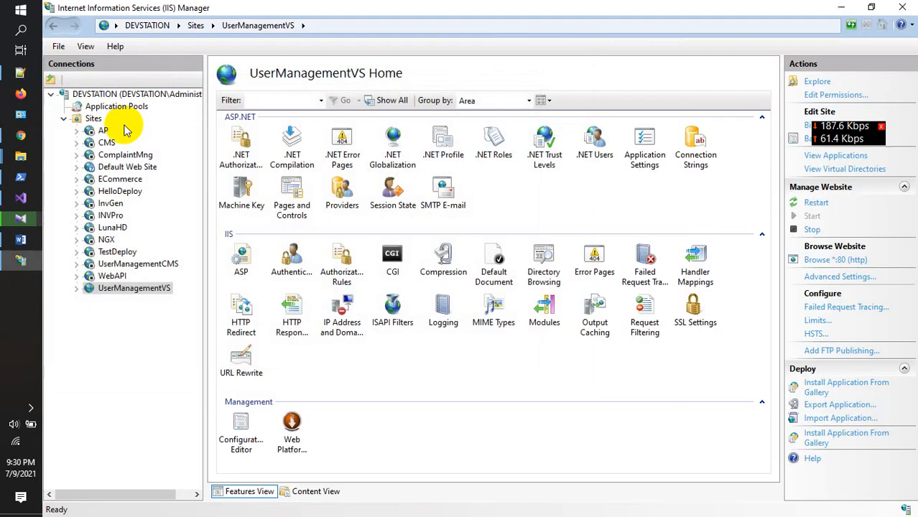
click(21, 9)
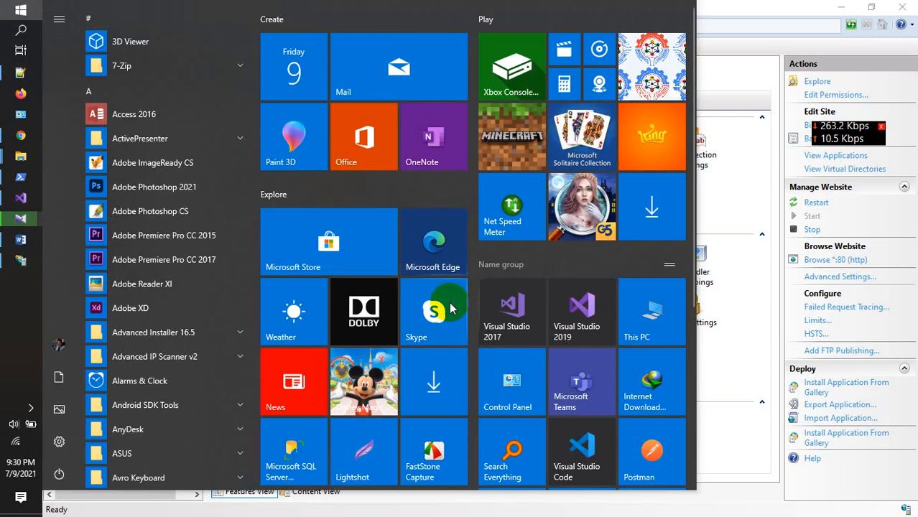
click(441, 253)
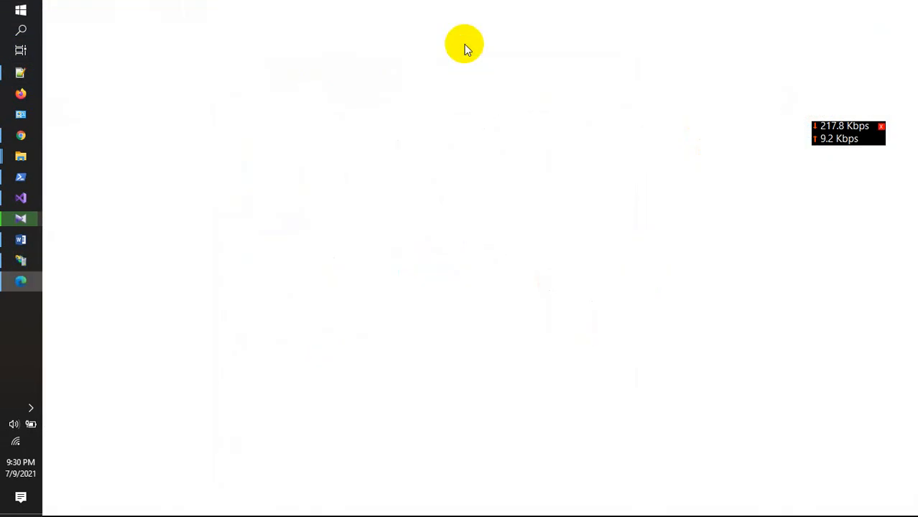
key(ctrl+v)
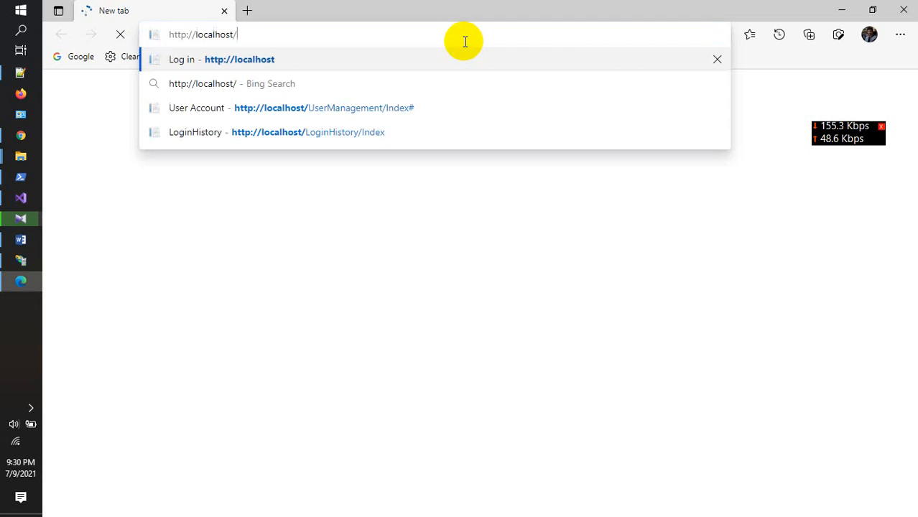
key(Return)
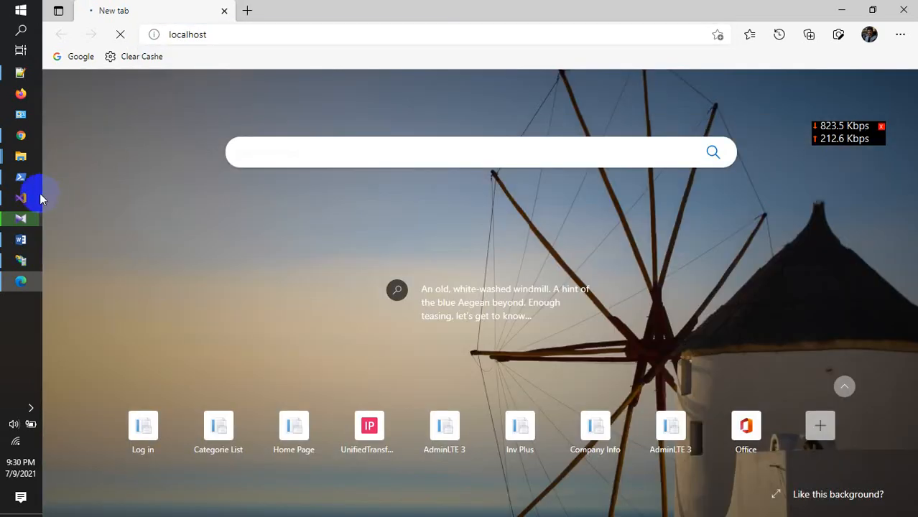
Switch to Notepad++ and copy the E:\gitClone\UserManagement\Sln.UserManagement\UserManagement\wwwroot\upload path from Note_IIS.txt.
mouse_move(29, 272)
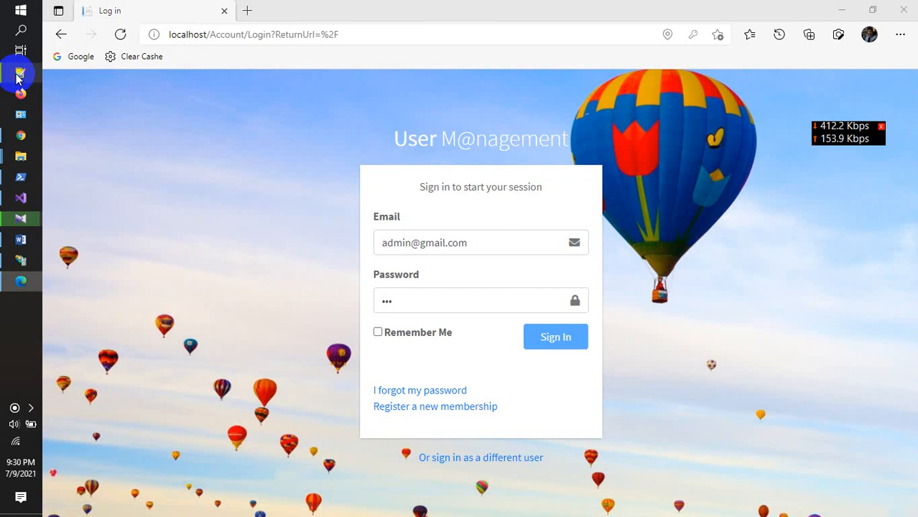
click(19, 75)
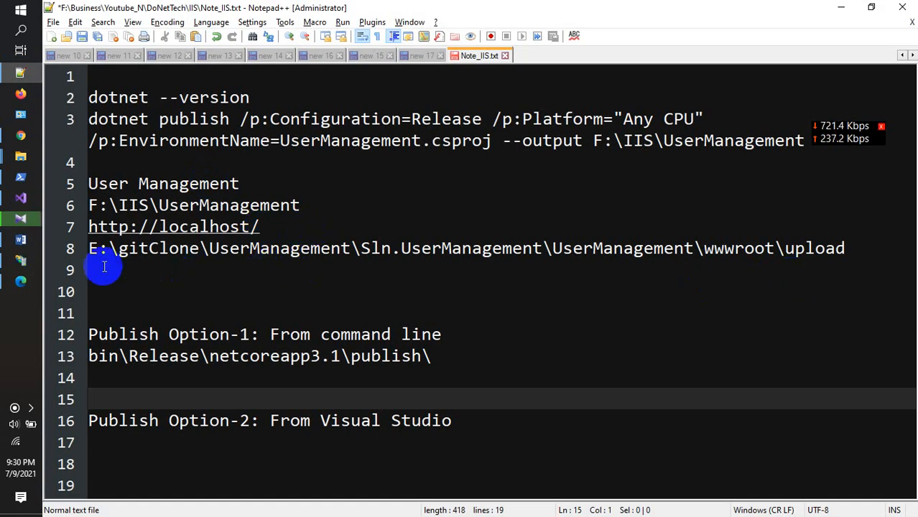
click(87, 248)
shift+click(851, 250)
key(ctrl+c)
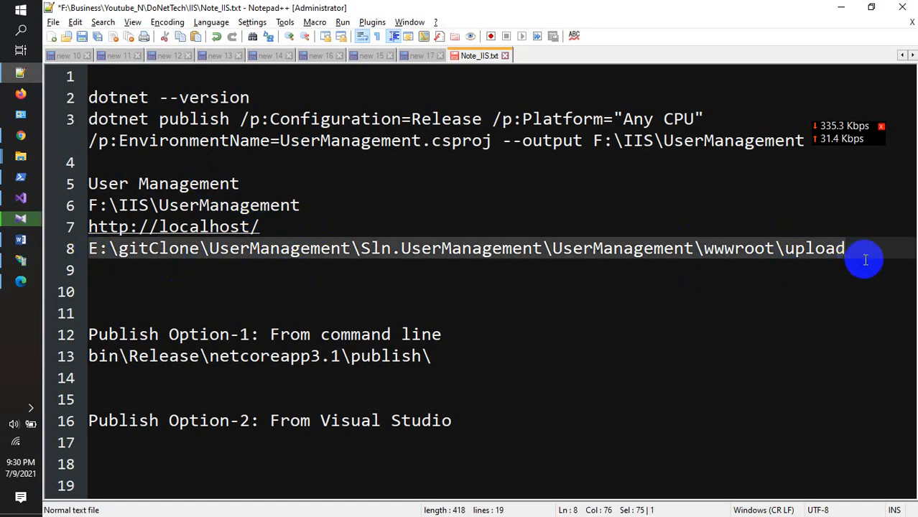
Return to the User Management login page in Edge and sign in with the prefilled credentials.
click(841, 7)
click(571, 349)
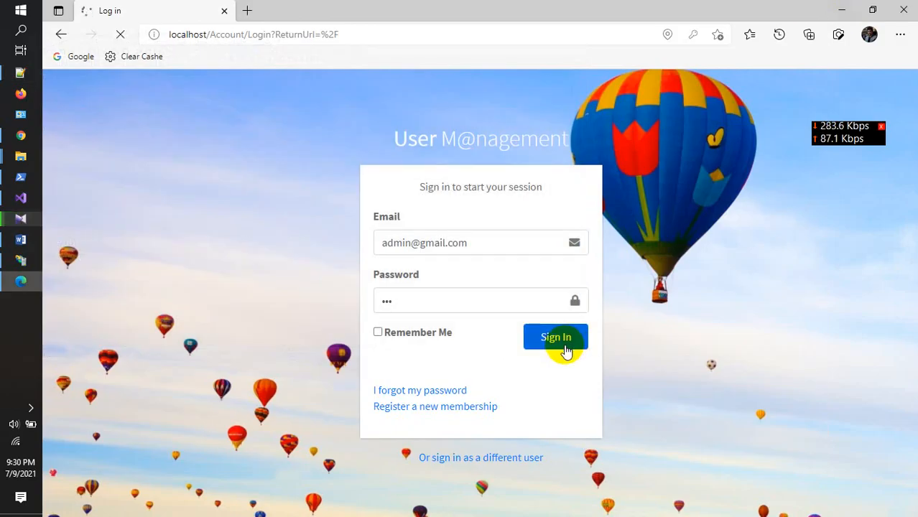
Open the user list in User Management and bring up the Super Admin profile for editing.
drag(852, 111, 858, 77)
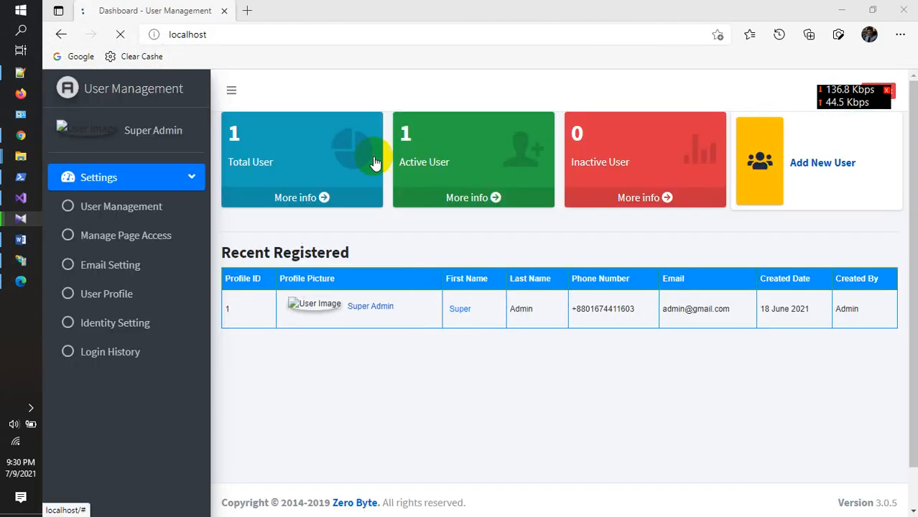
click(135, 209)
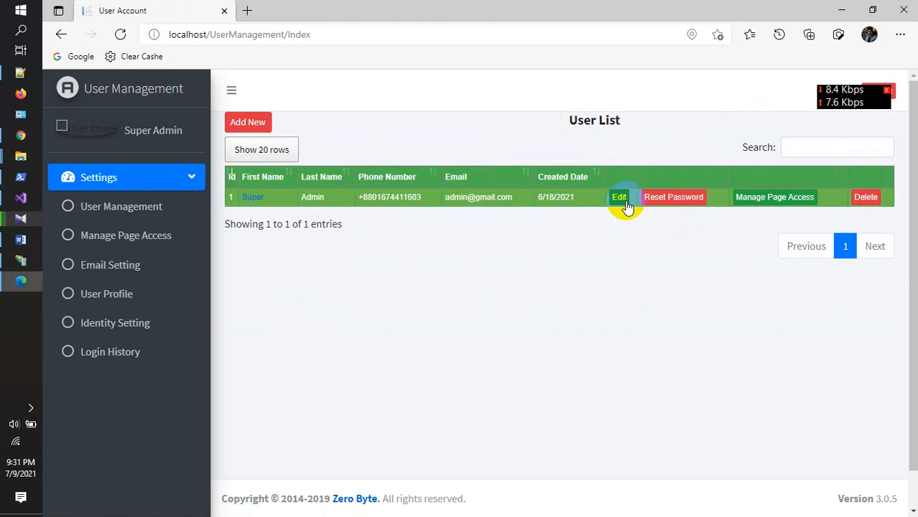
click(621, 204)
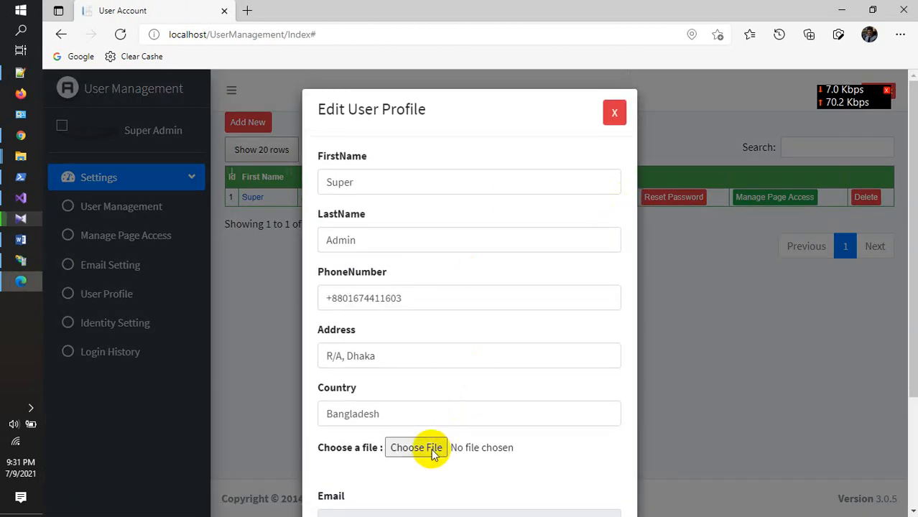
Choose blank-person.png from E:\gitClone\UserManagement\Sln.UserManagement\UserManagement\wwwroot\upload as the profile picture and update the user.
click(416, 447)
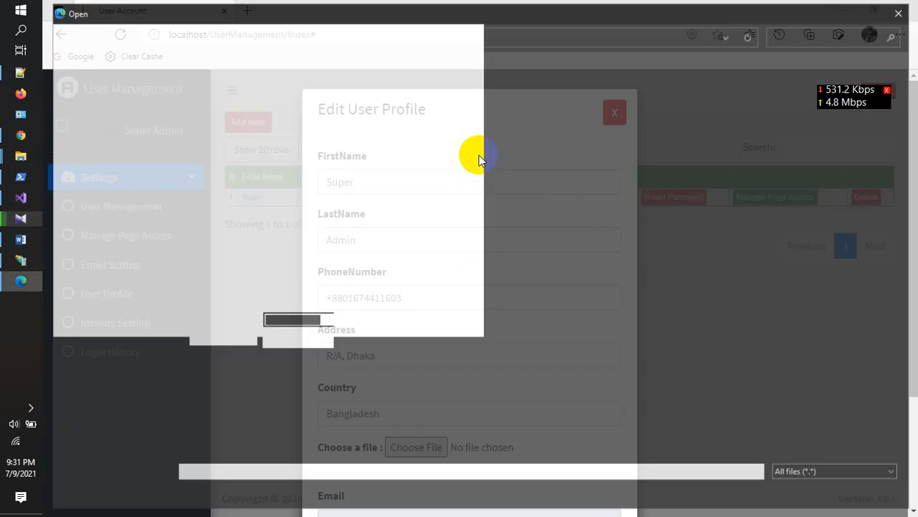
click(488, 33)
key(ctrl+v)
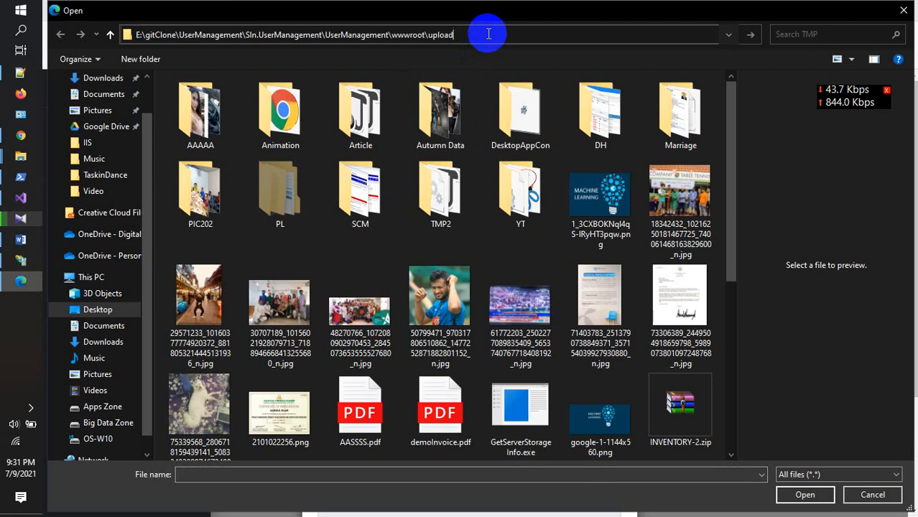
key(Return)
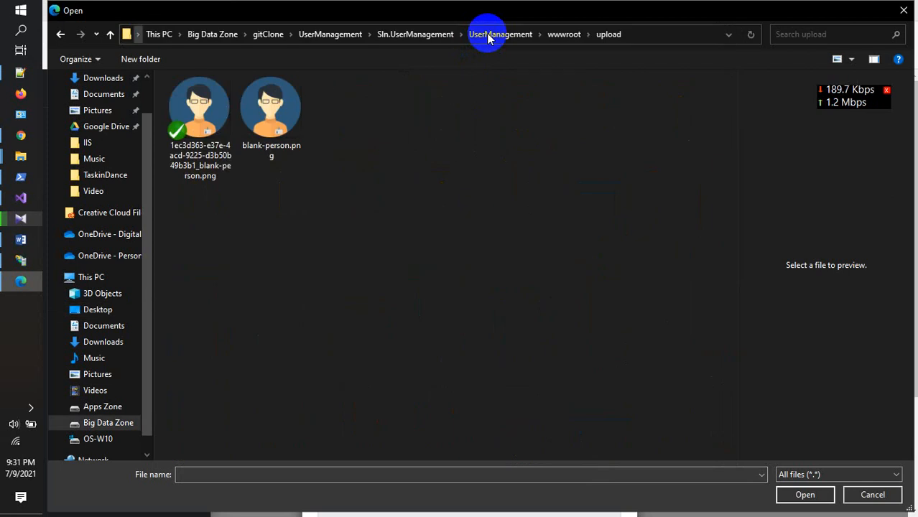
double_click(280, 109)
scroll(466, 460, down, 2)
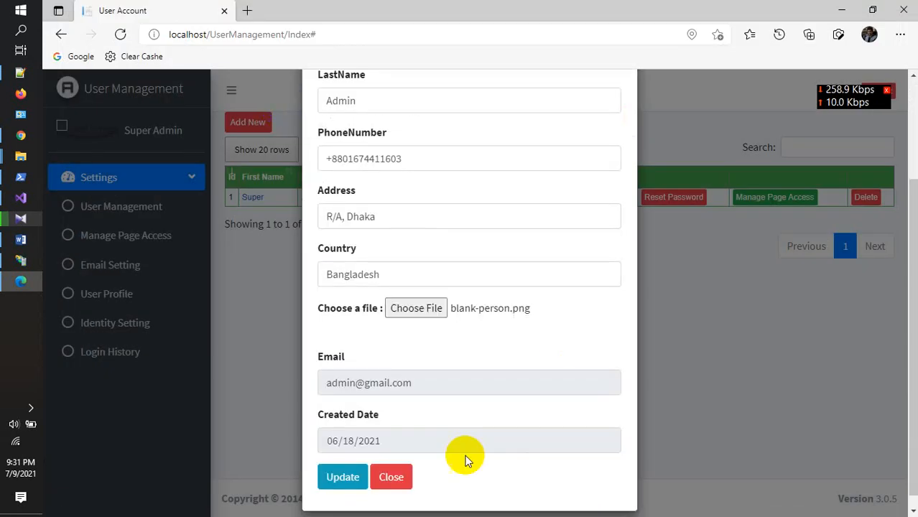
click(346, 464)
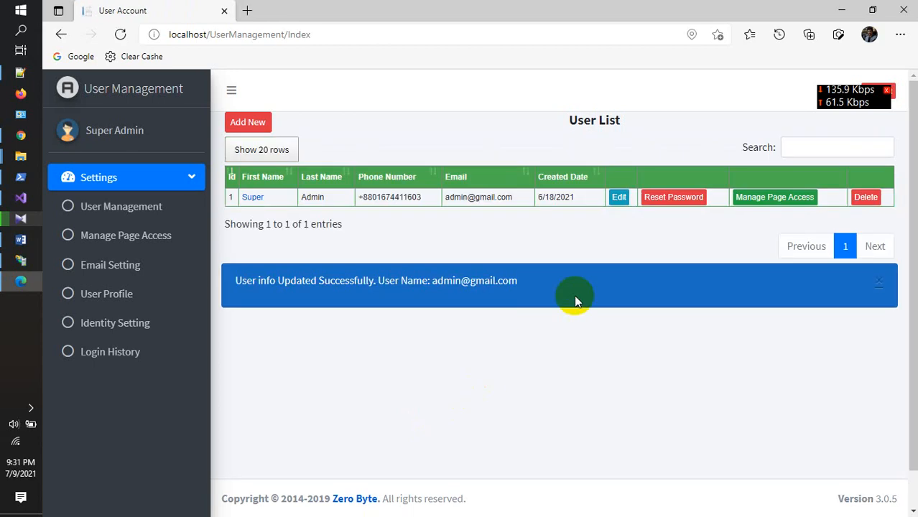
View the Super Admin user profile page and log out of the application.
click(122, 132)
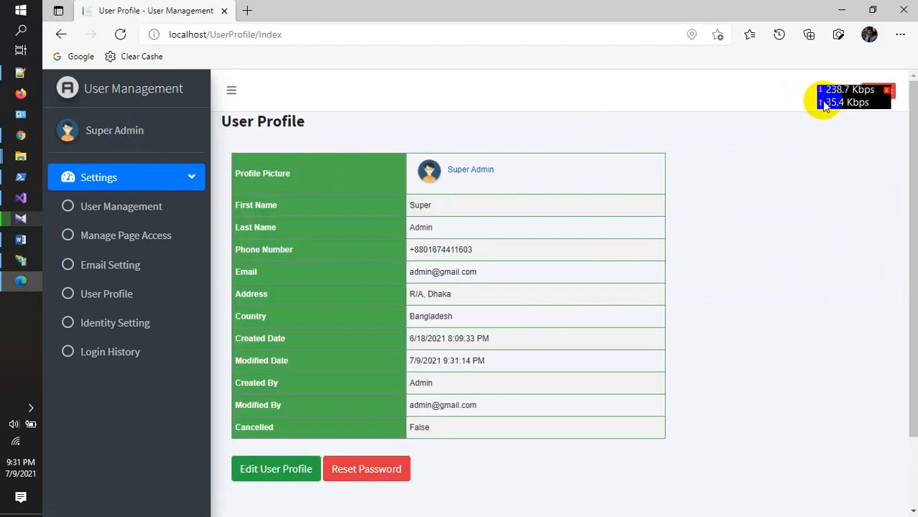
click(878, 92)
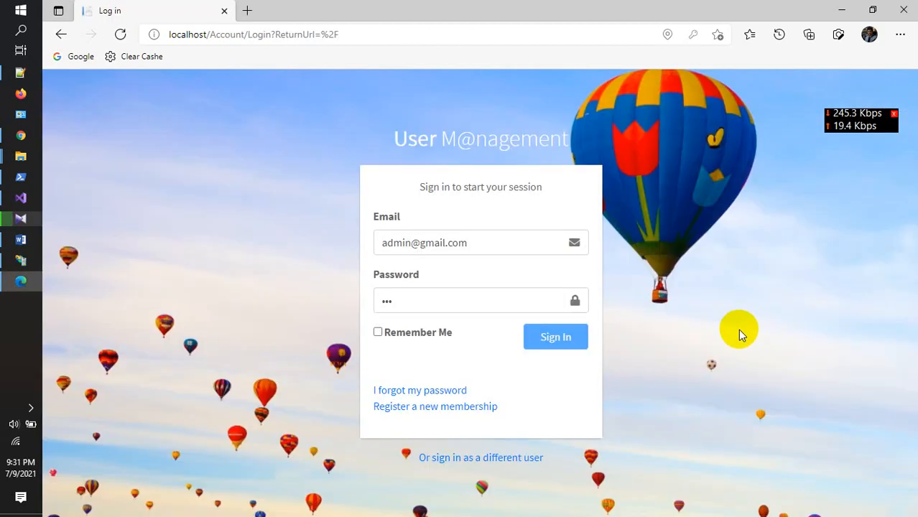
Switch to the IIS_UserManageent.docx document in Word and mark step 4, Run the app, as "Done".
click(22, 241)
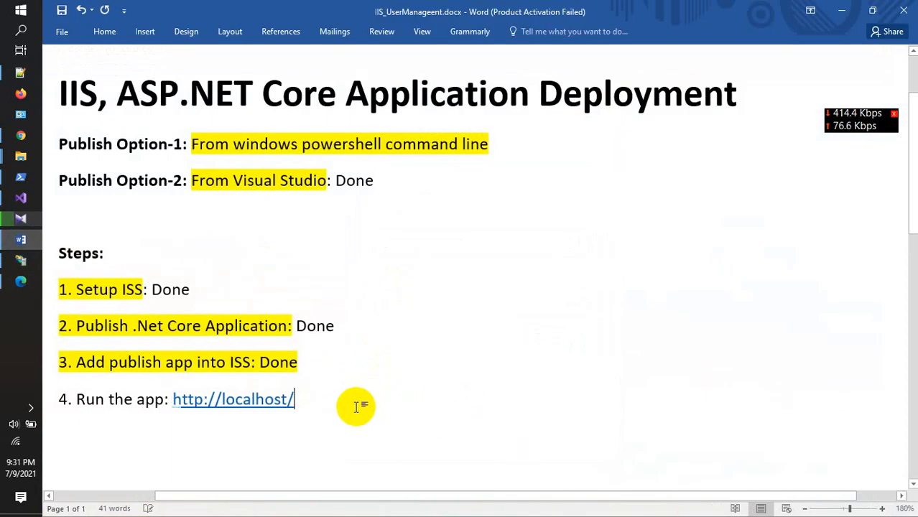
text(Don)
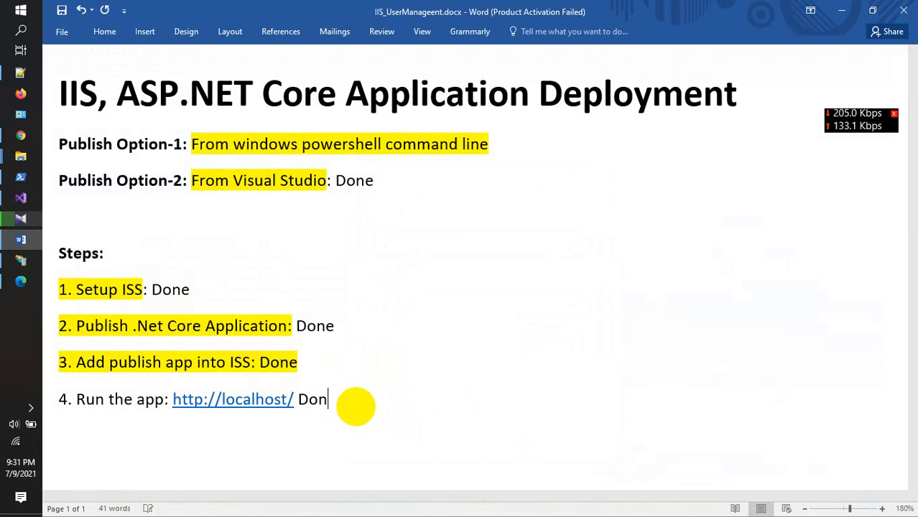
text(e)
key(Return)
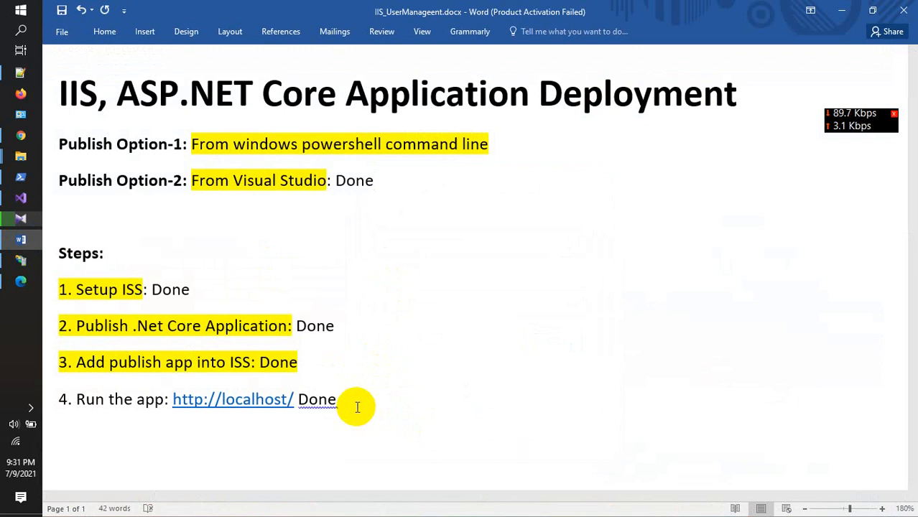
Add the closing line "Thanks for watching!" below step 4.
text(Thans)
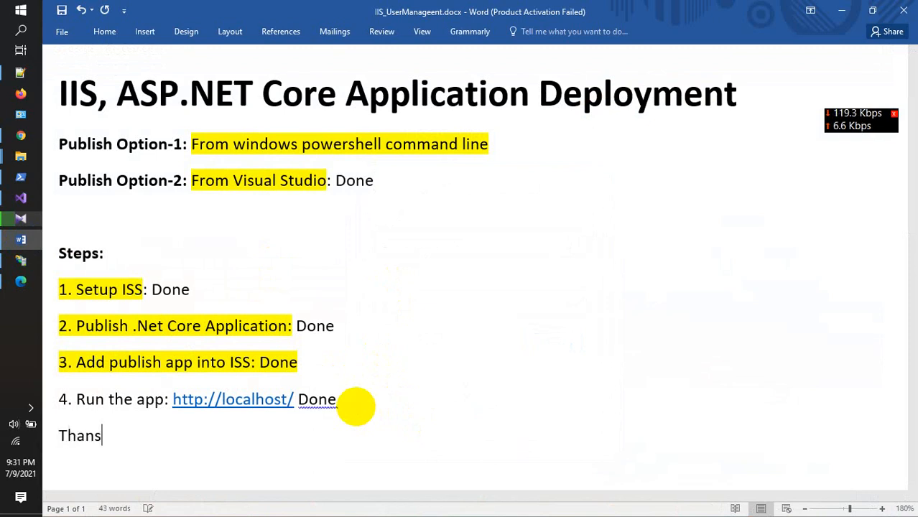
key(BackSpace)
text(k)
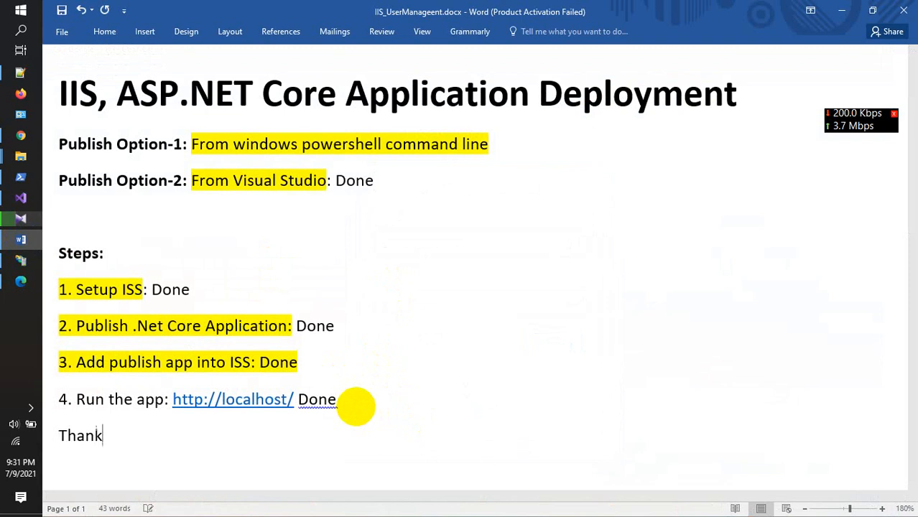
text(s for wat)
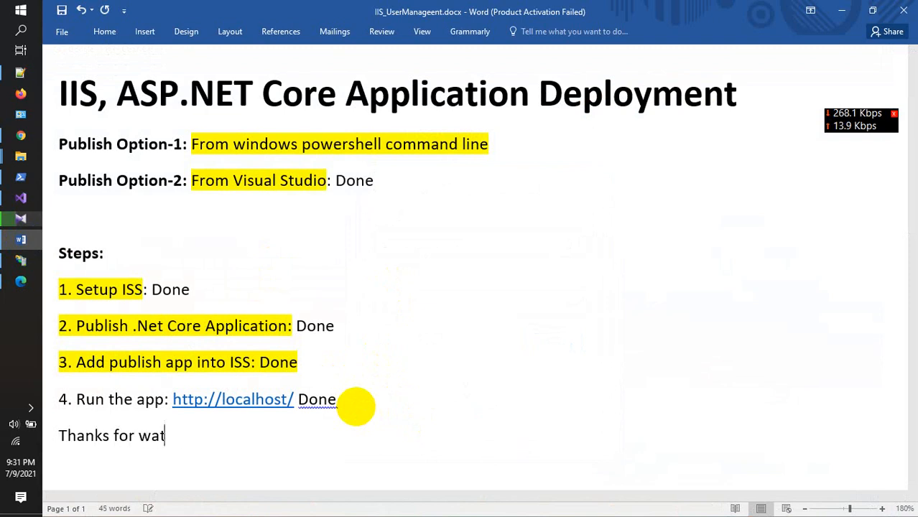
text(ching!)
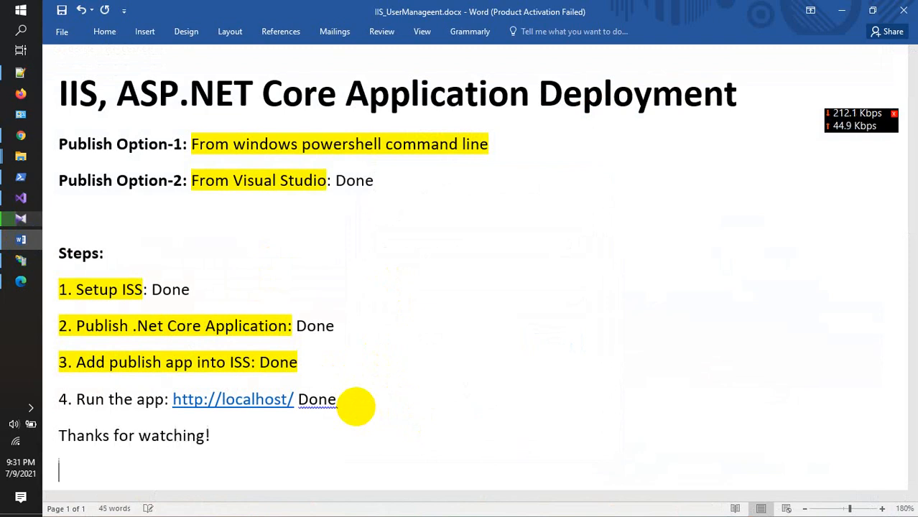
scroll(356, 407, down, 1)
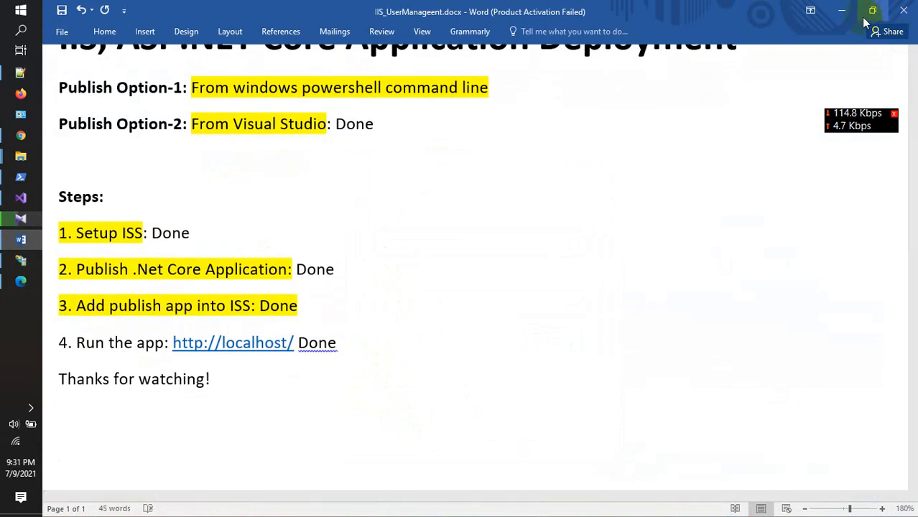
Minimize the Word document and close Microsoft Edge and IIS Manager.
click(842, 10)
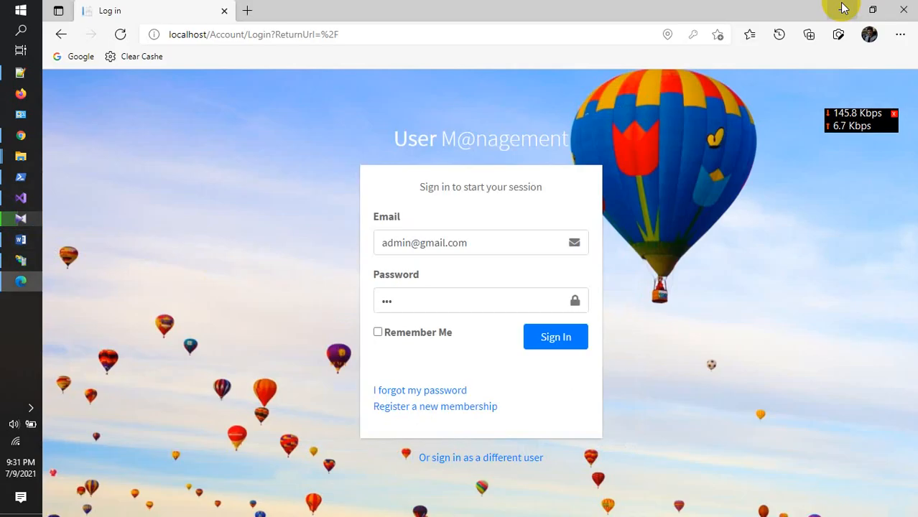
click(903, 9)
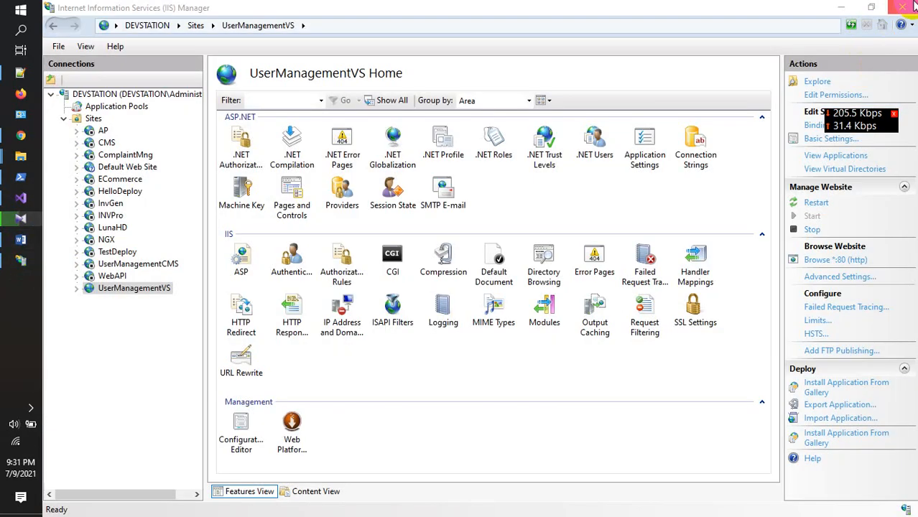
click(903, 9)
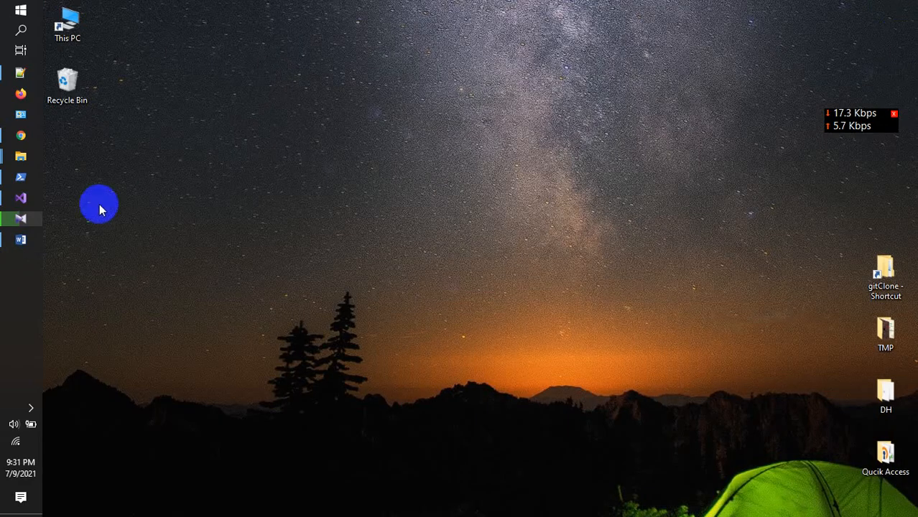
Switch to Visual Studio, close the publish page, Output and Web Publish Activity windows, expand the Properties folder, and minimize the window.
click(20, 199)
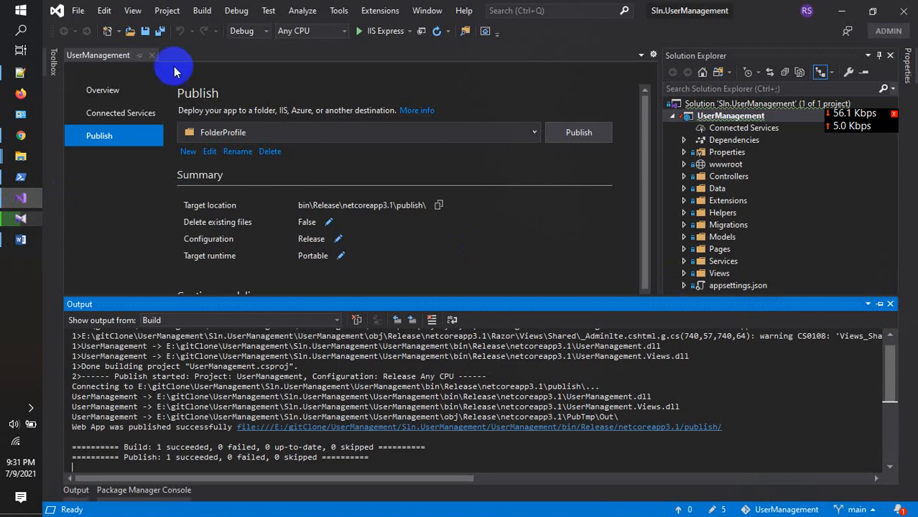
click(151, 56)
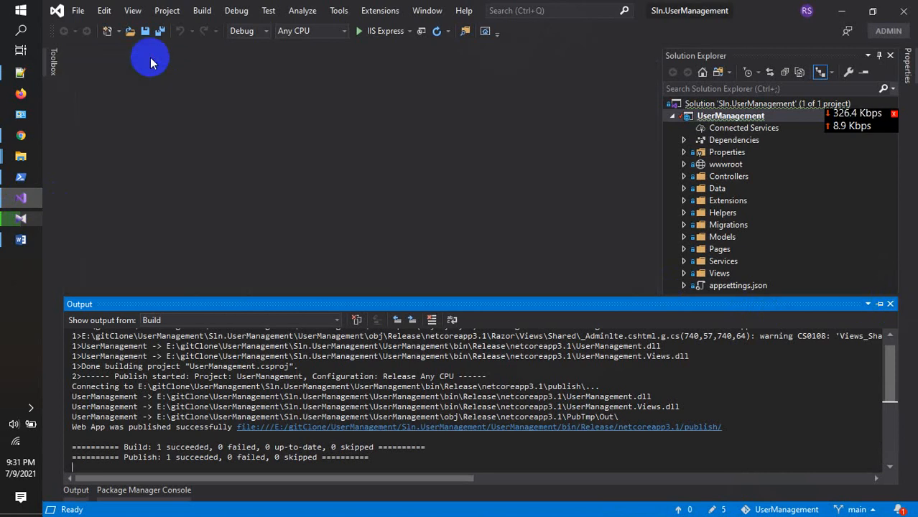
click(890, 304)
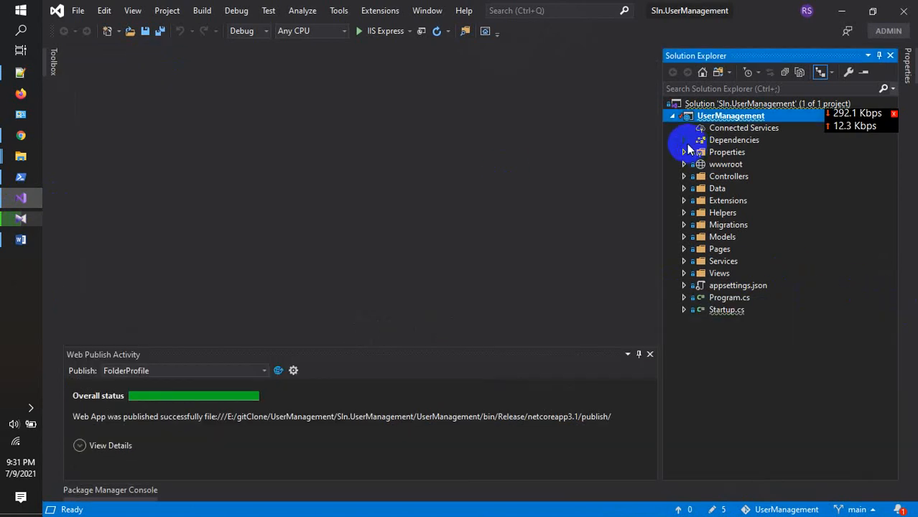
click(647, 353)
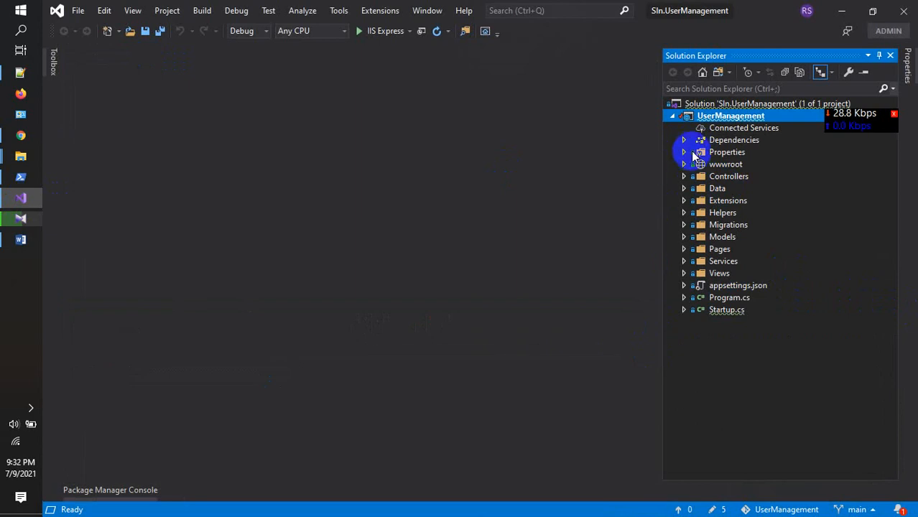
click(684, 151)
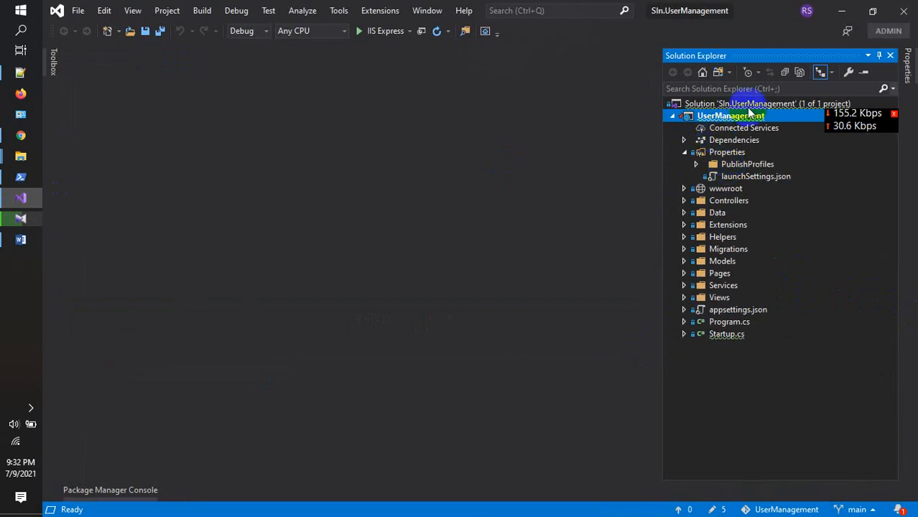
click(841, 11)
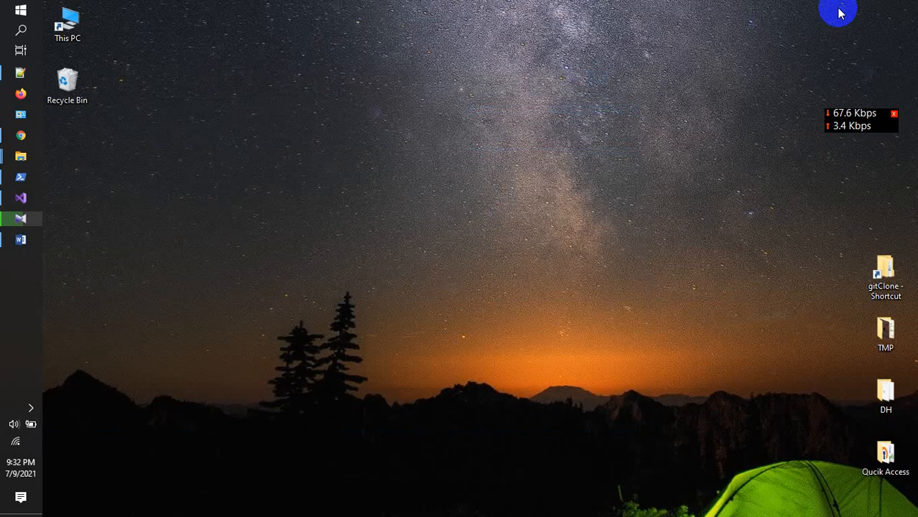
right_click(333, 184)
click(418, 218)
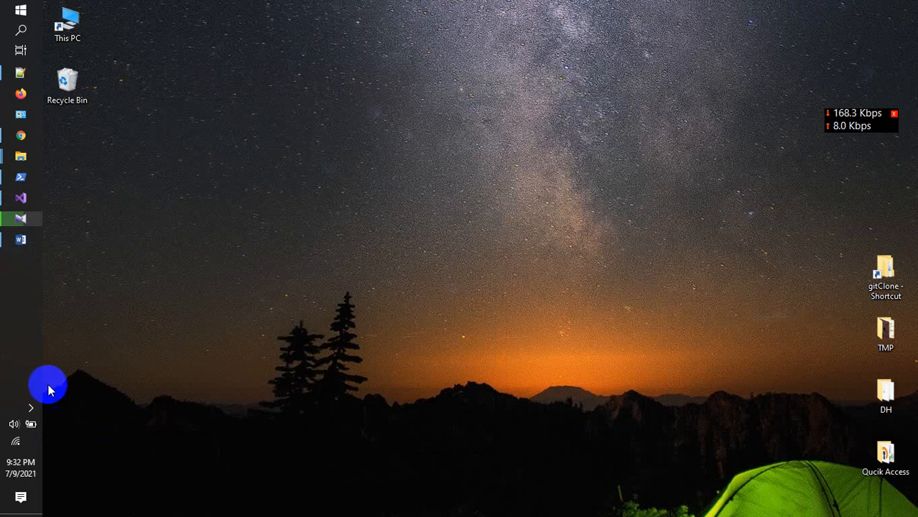